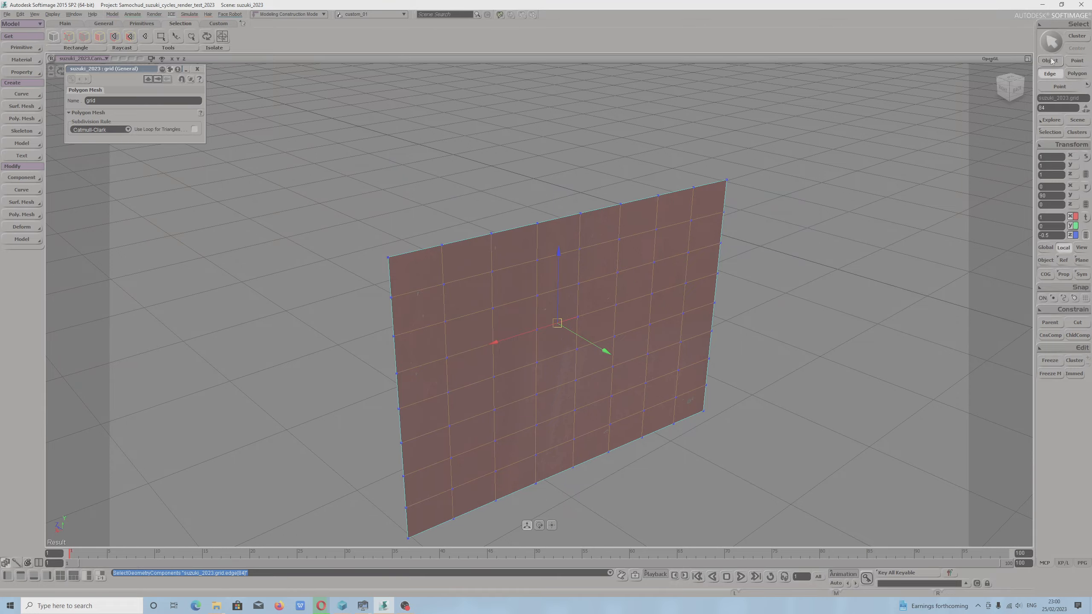
Return to whole-object selection and examine the red grid from several viewing angles.
left_click(1052, 61)
scroll(585, 265, "down", 5)
key("s")
left_click_drag(586, 266, 550, 284)
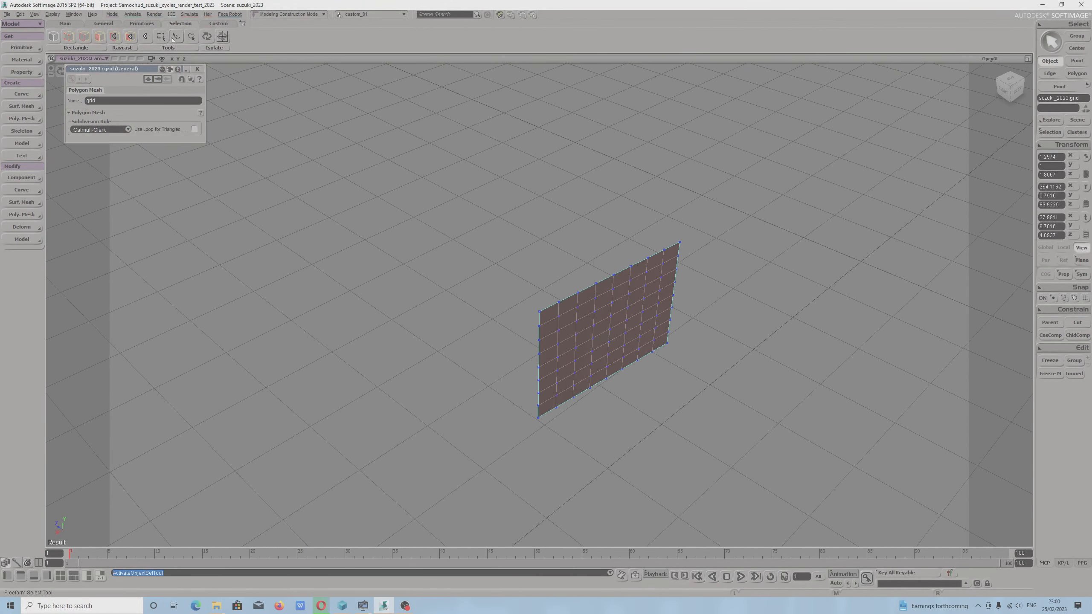
key("s")
left_click_drag(649, 344, 587, 296)
right_click_drag(587, 296, 661, 373)
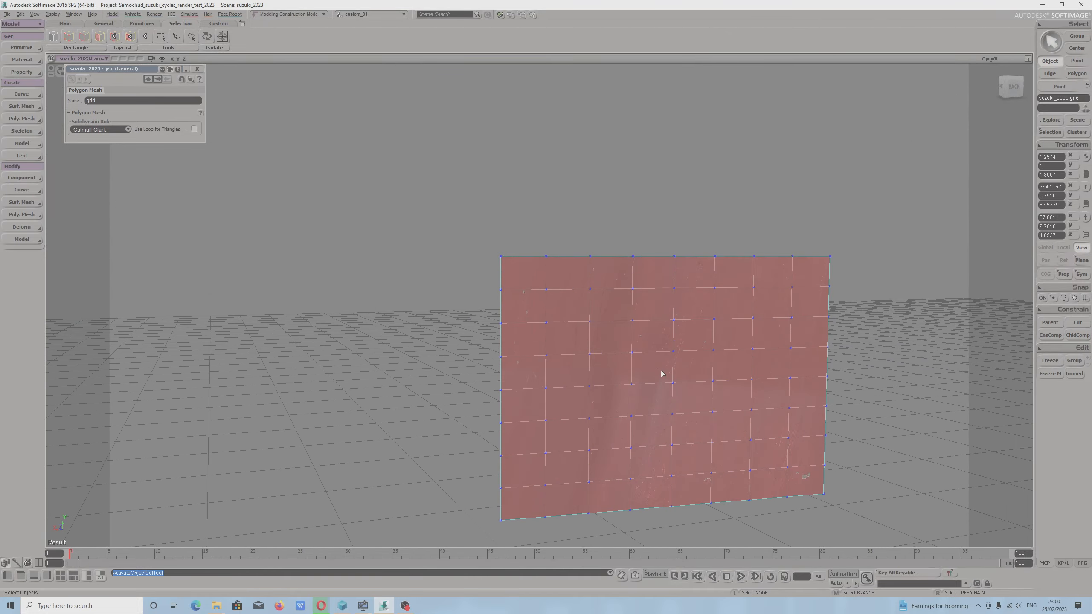
mouse_move(707, 394)
left_mouse_down()
mouse_move(697, 385)
mouse_move(718, 407)
left_mouse_up()
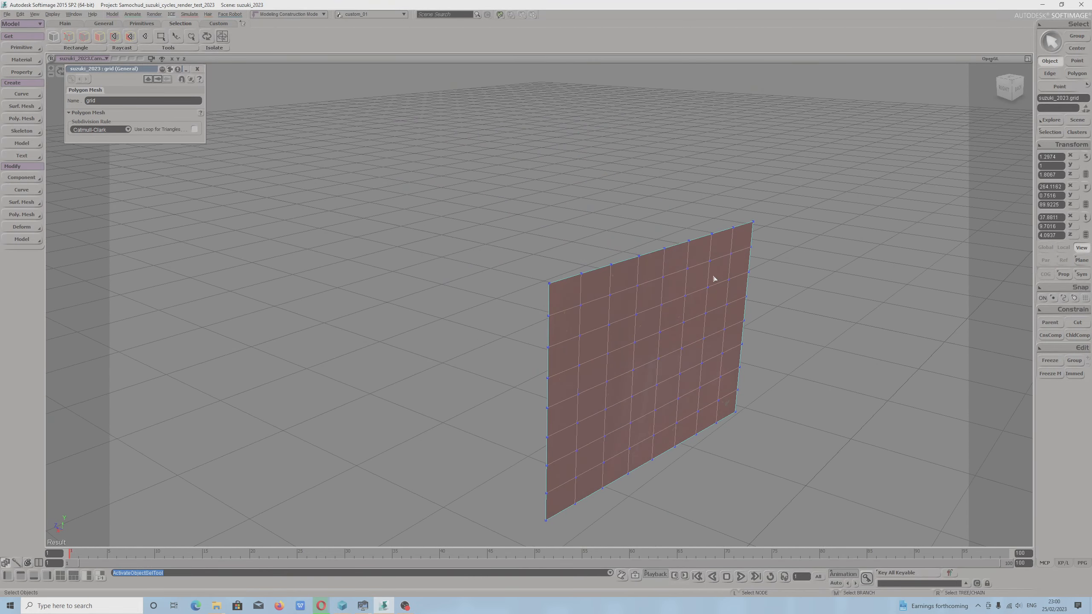
key("s")
right_click_drag(713, 278, 623, 233)
middle_click_drag(705, 226, 464, 214)
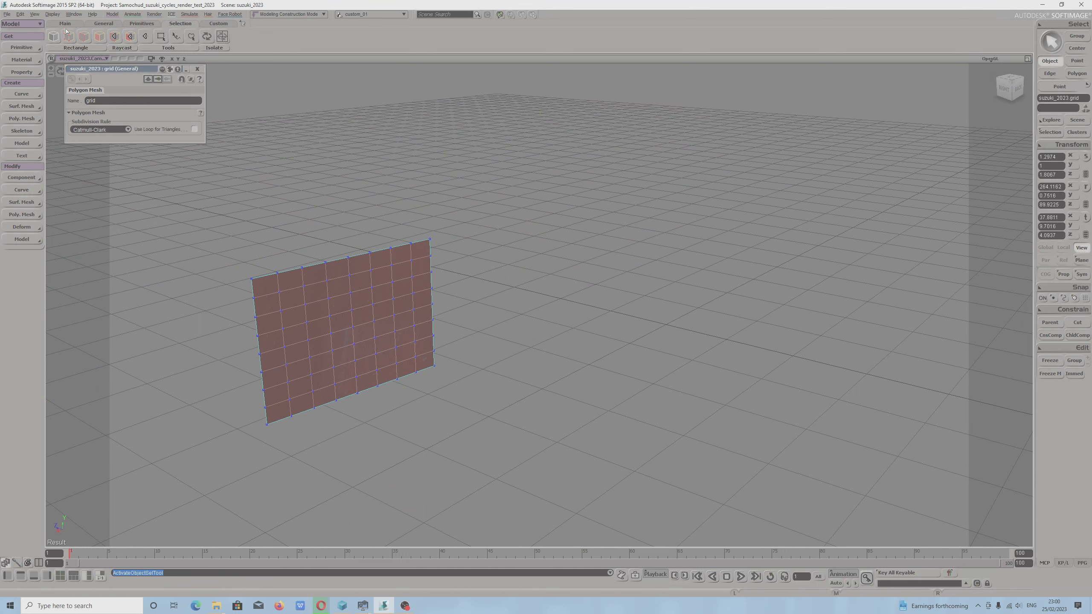
Create a polygon mesh cube and move it along global X to about 31.8.
left_click(104, 23)
left_click(138, 24)
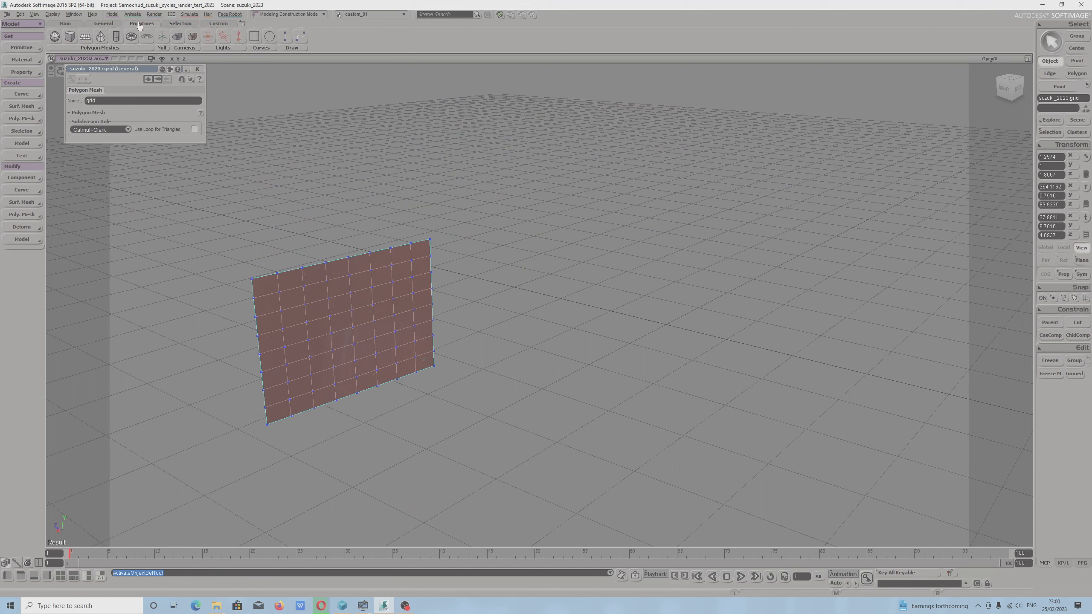
left_click(70, 36)
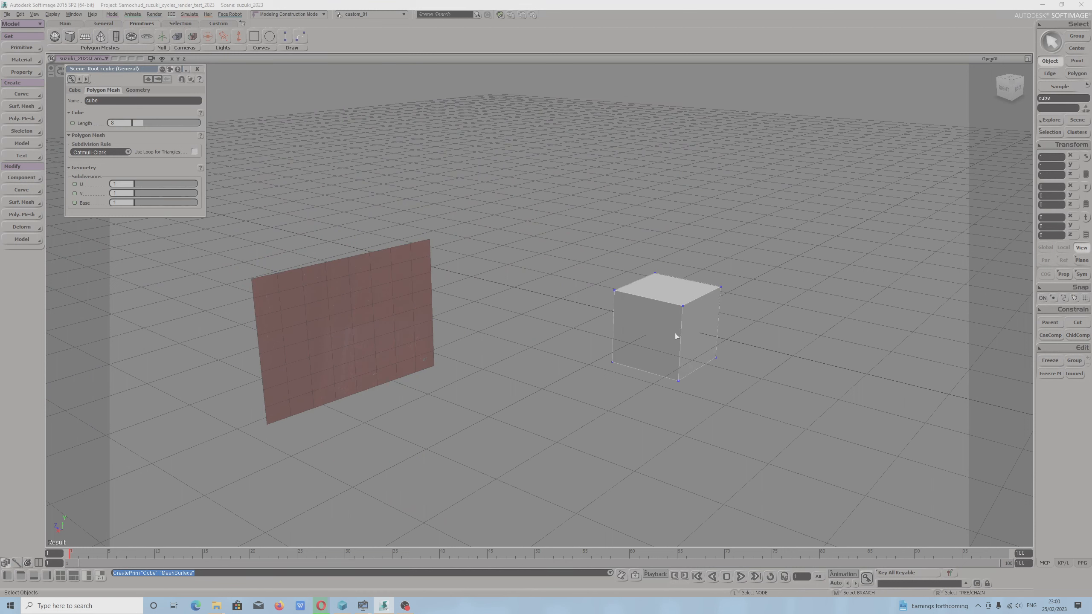
key("v")
left_click_drag(624, 346, 400, 462)
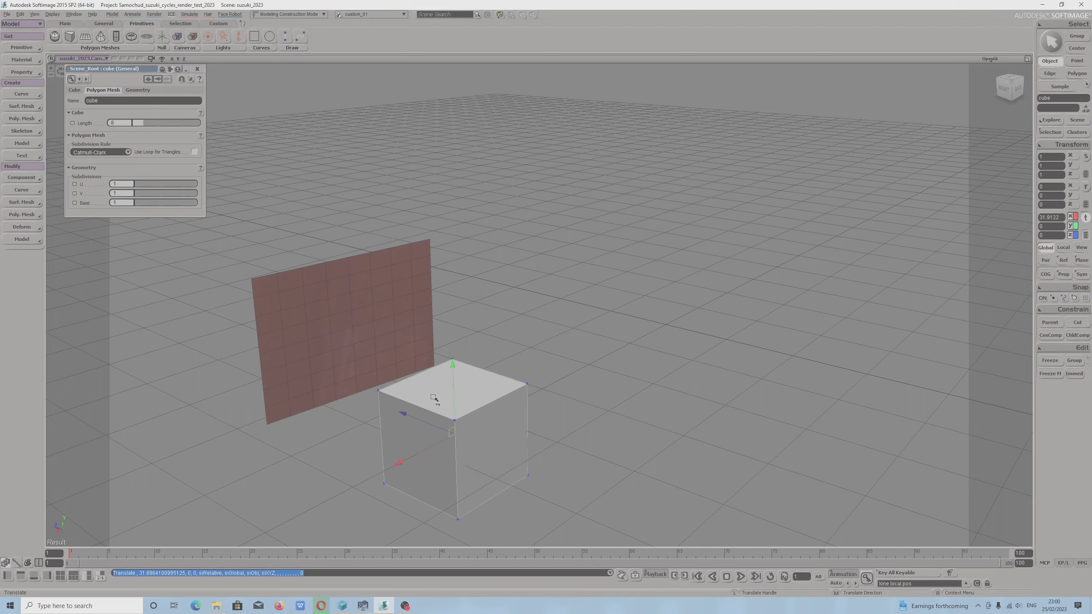
Raise the cube to about 8.7 in Y and shift it along X to about 19.4, beside the red grid.
key("s")
left_click_drag(433, 399, 562, 409)
key("v")
left_click_drag(575, 369, 572, 267)
key("s")
right_click_drag(548, 316, 501, 313)
left_click_drag(506, 334, 673, 344)
key("s")
left_click_drag(709, 378, 597, 385)
scroll(585, 357, "up", 5)
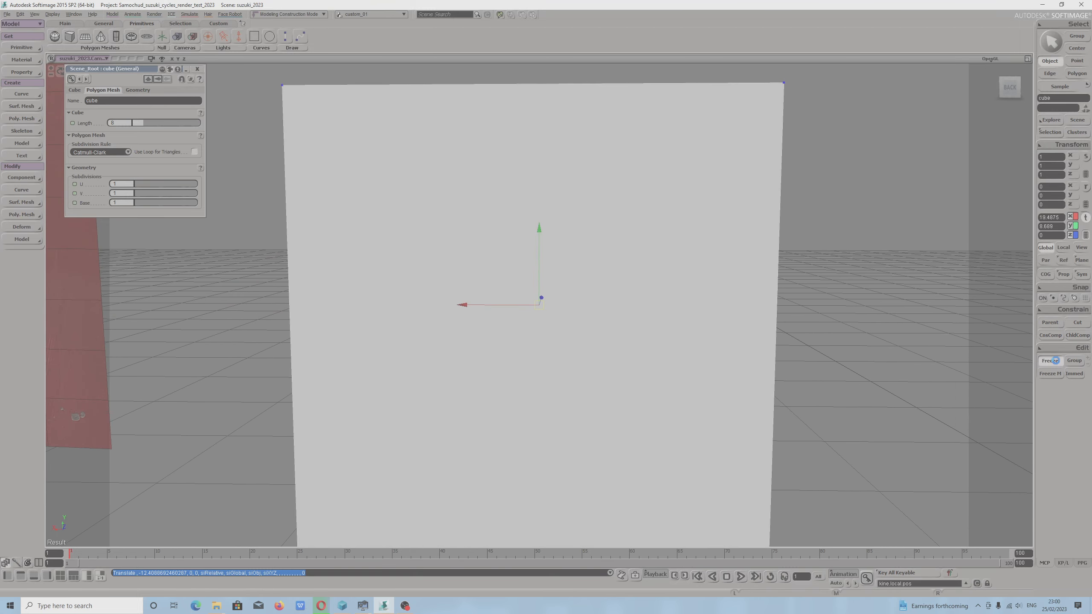
Freeze the cube's modeling history and close its property page.
left_click(1049, 373)
scroll(756, 382, "down", 3)
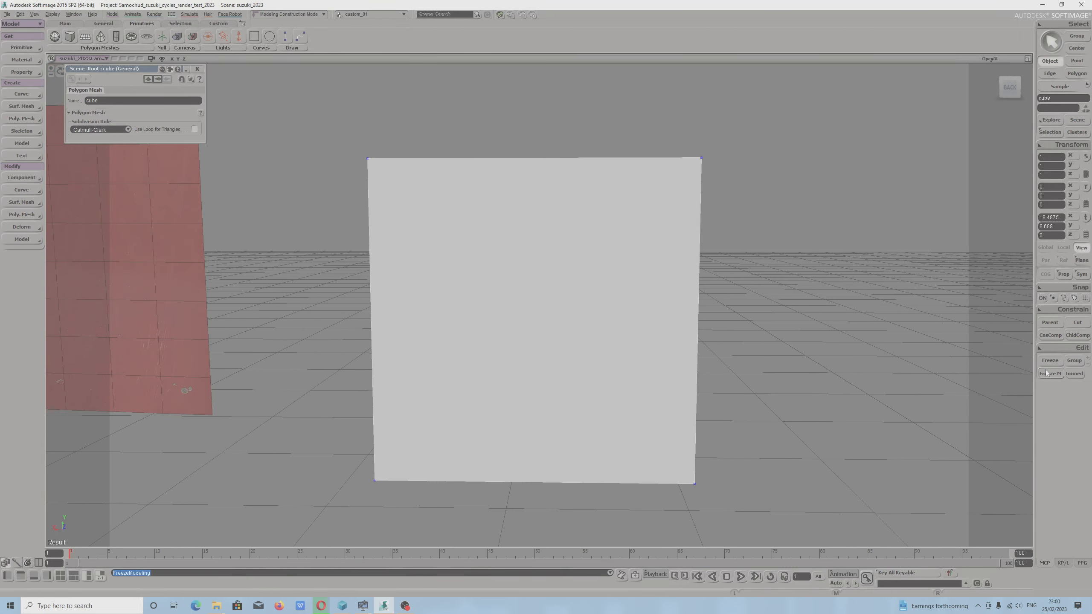
key("s")
right_click_drag(619, 358, 597, 367)
left_click(596, 368)
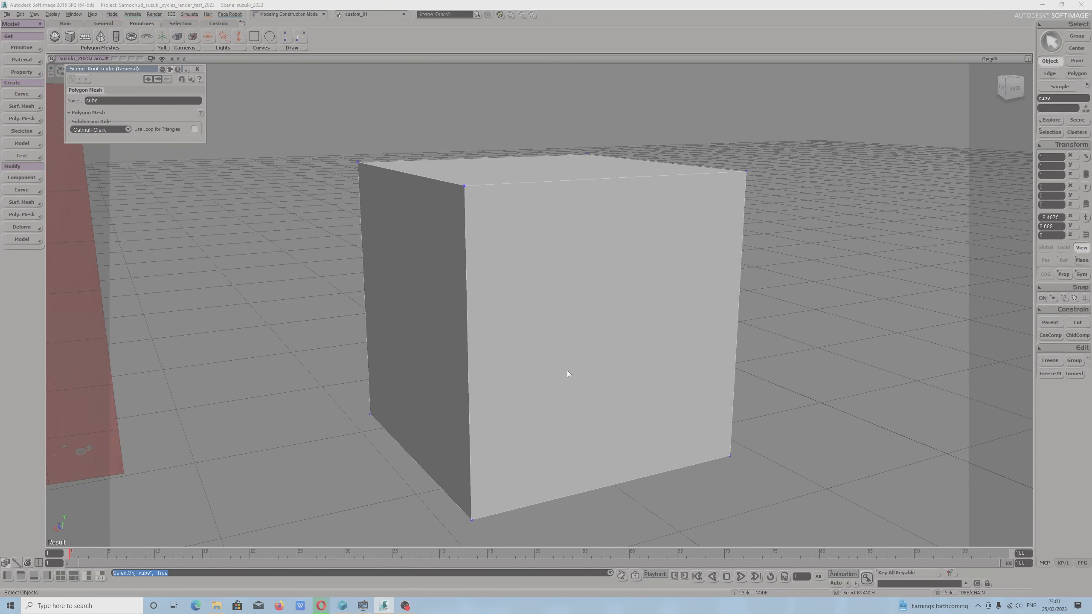
key("v")
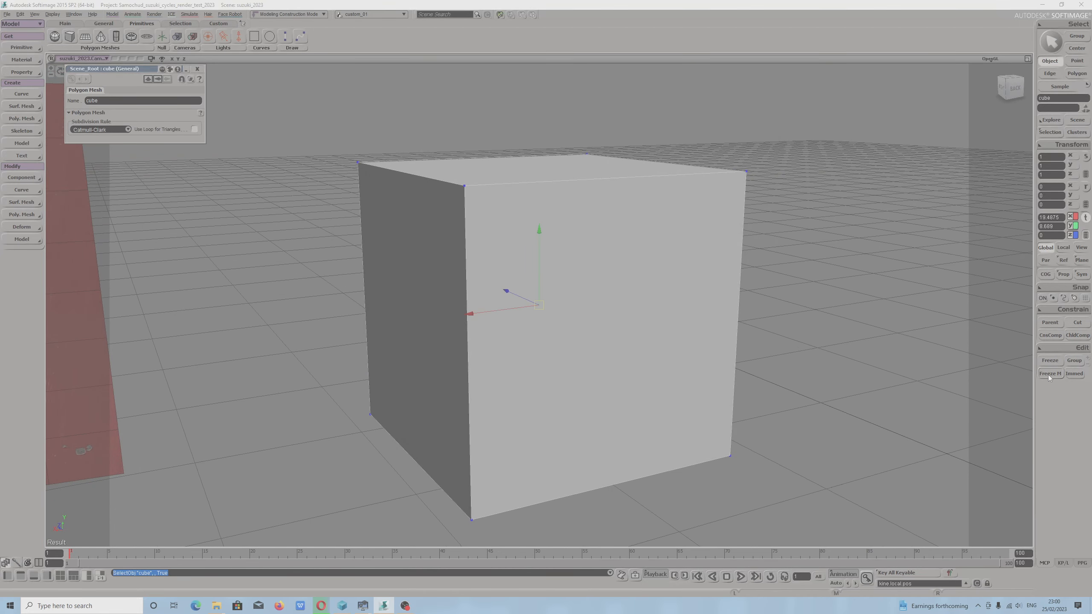
left_click(197, 69)
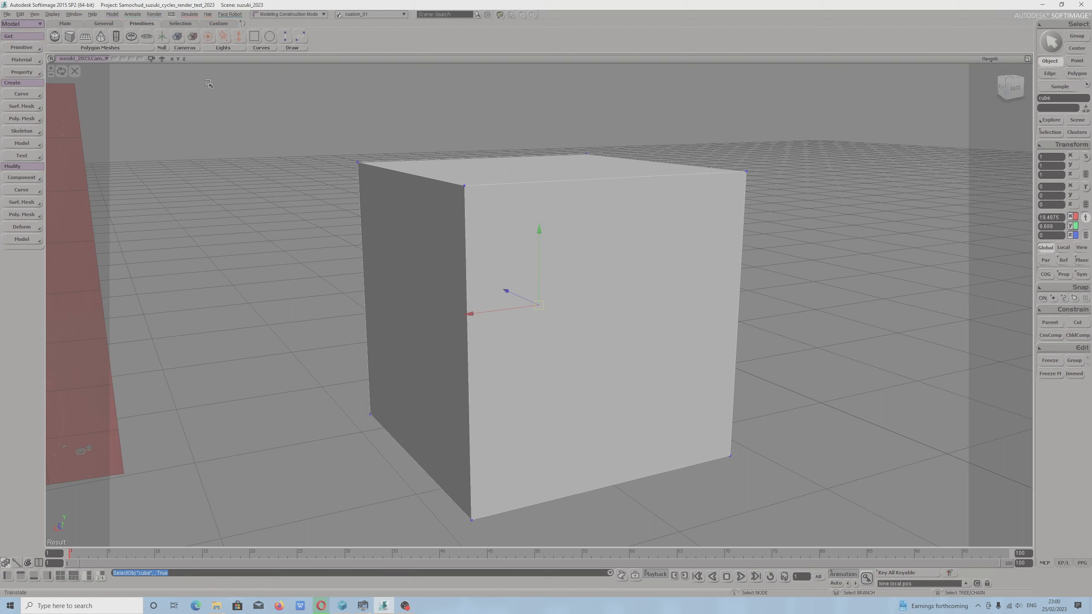
Select the cube's four vertical edges.
key("y")
left_click(566, 369)
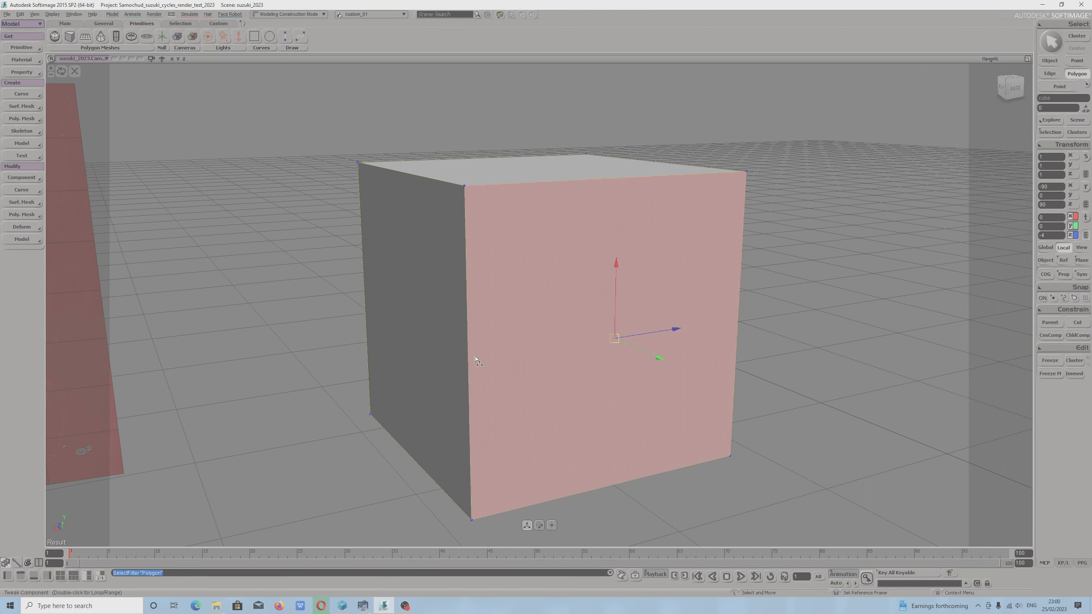
left_click(442, 353)
left_click(367, 265)
scroll(368, 265, "down", 2)
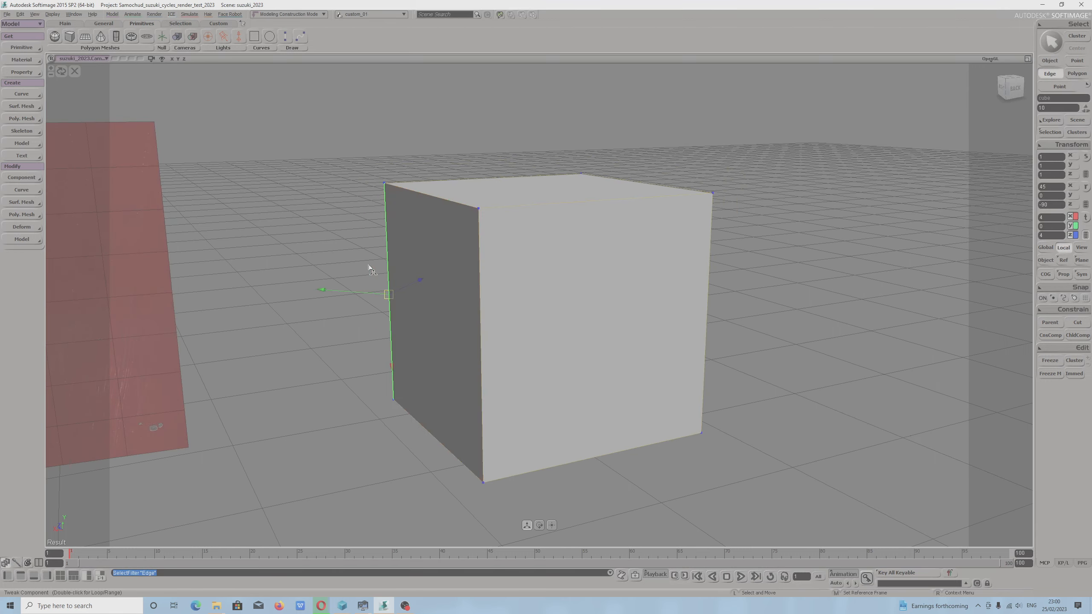
left_click(481, 296, "shift")
left_click(711, 274, "shift")
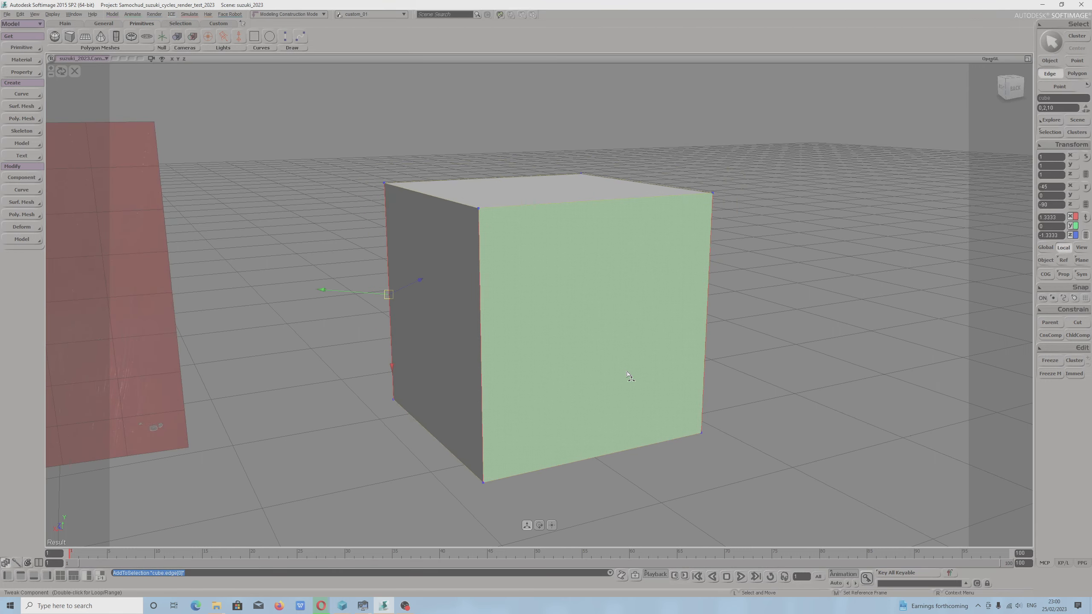
right_click_drag(629, 375, 538, 365)
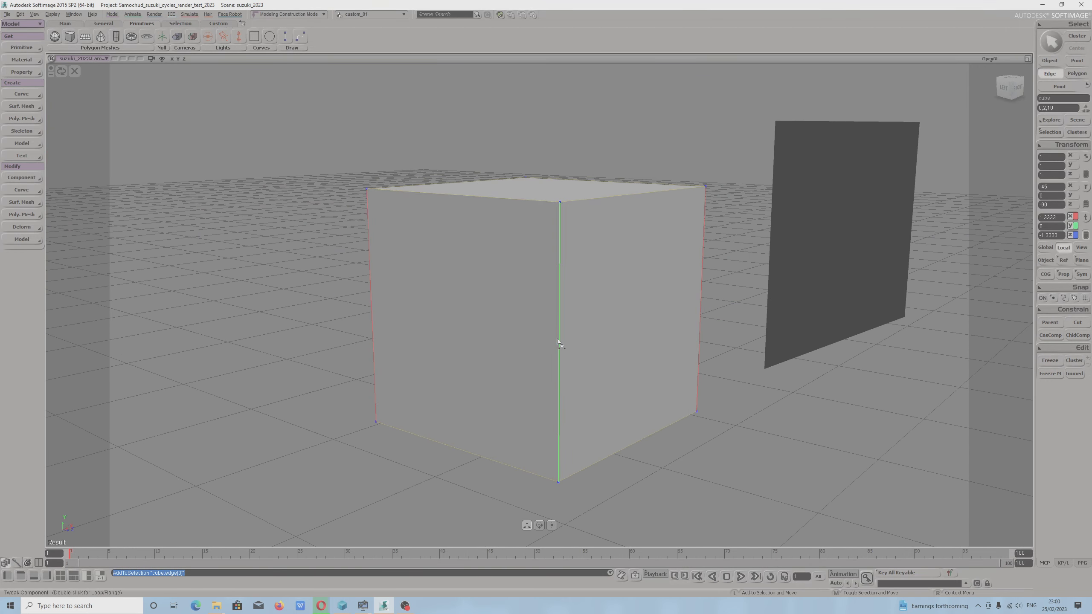
left_click(558, 343, "shift")
left_click_drag(361, 305, 470, 299)
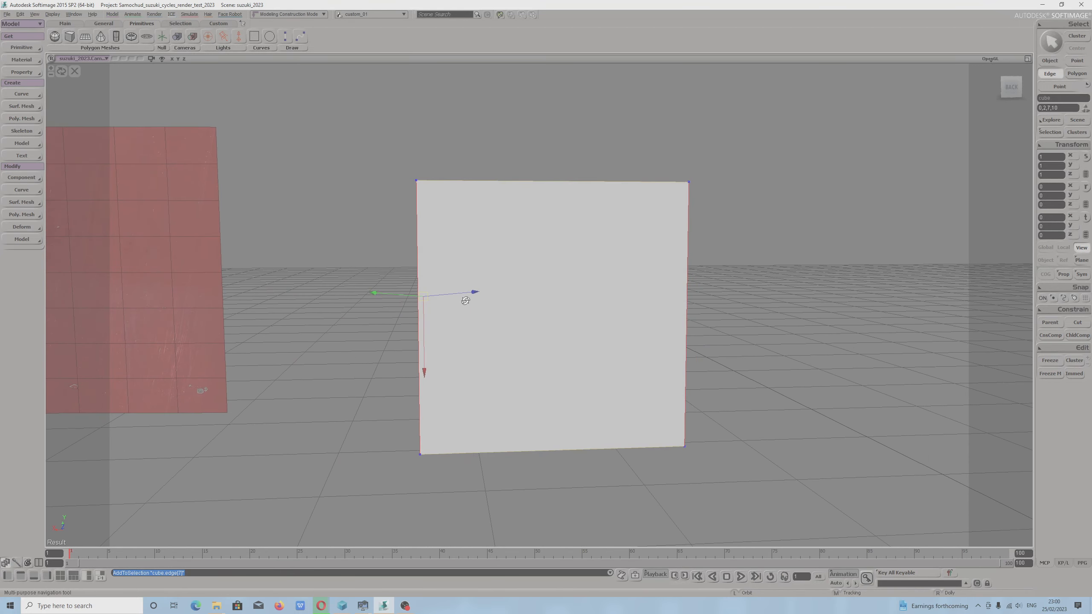
Try to apply Slice Polygons to the four selected vertical edges.
left_click(38, 216)
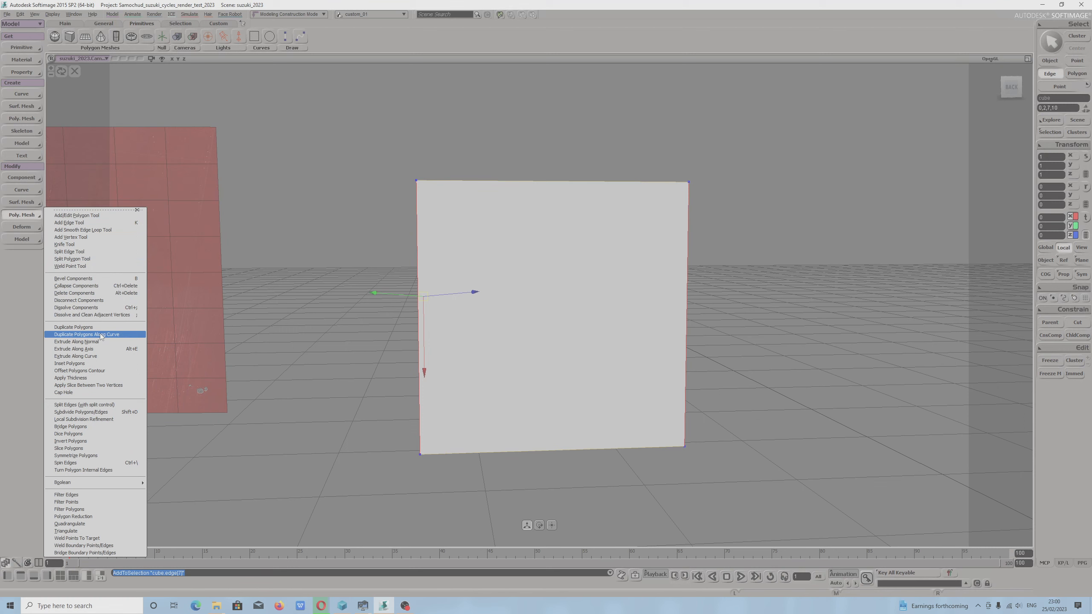
left_click(95, 445)
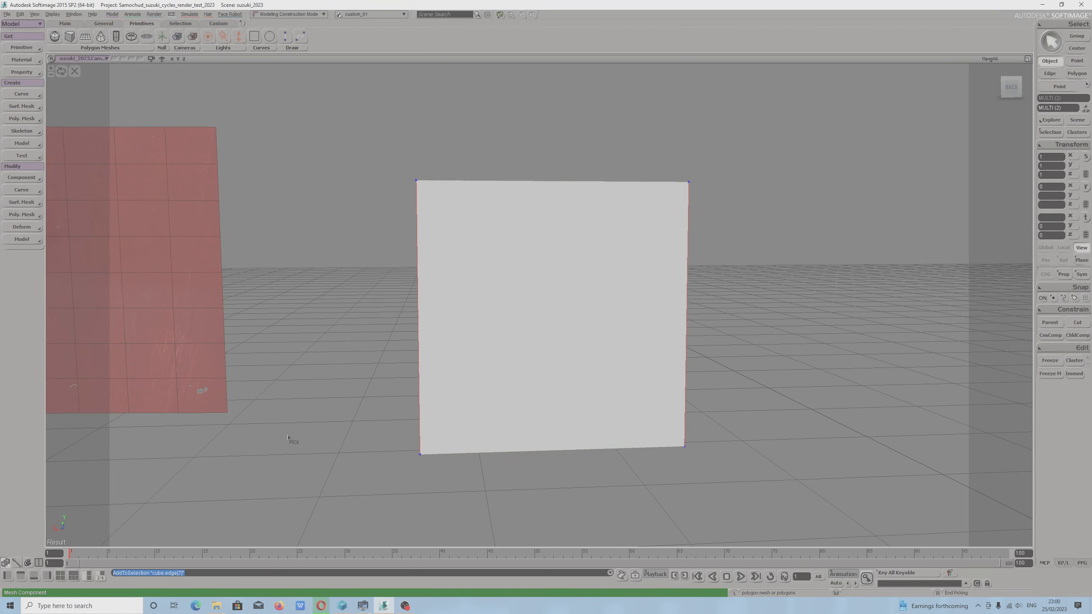
right_click(268, 408)
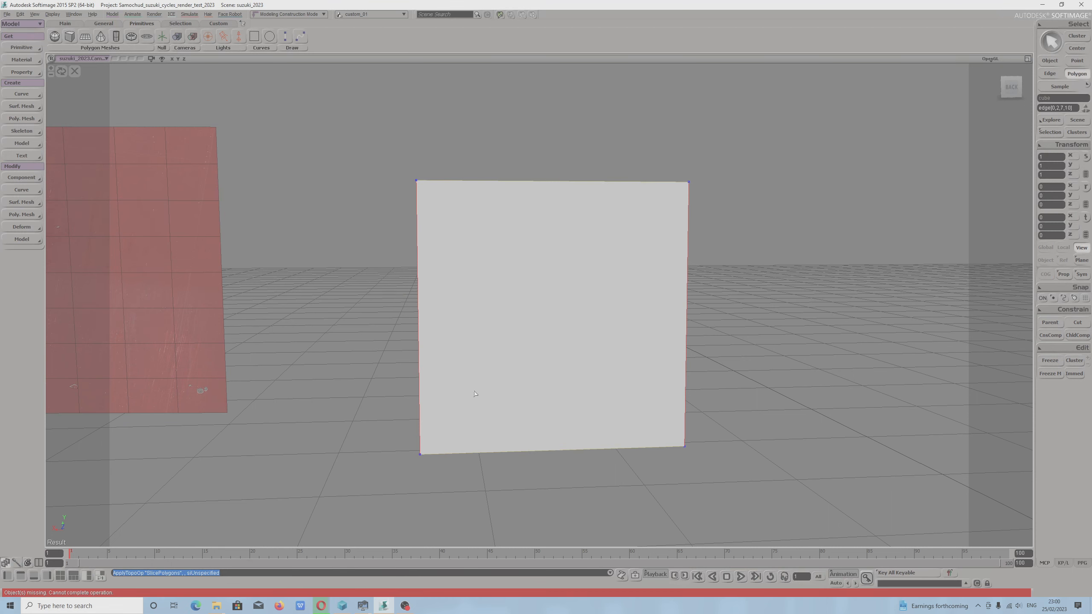
Select the cube's front polygon and undo the accidental shift made to it.
key("v")
left_click(494, 290)
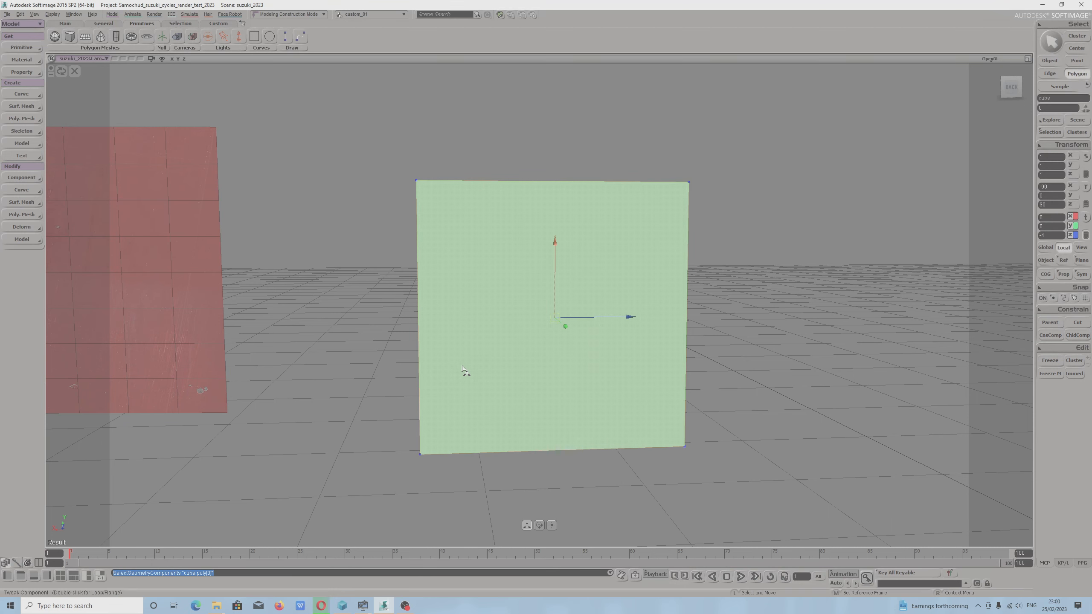
left_click_drag(486, 373, 522, 377)
key("super")
key("Escape")
key("ctrl+z")
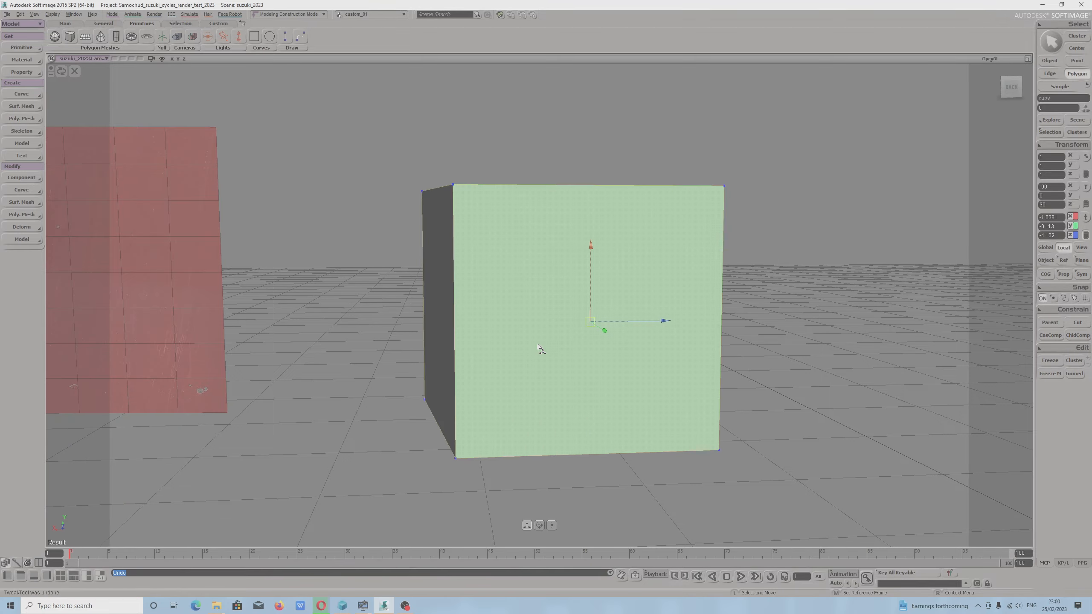
Select the cube's four side polygons and apply Slice Polygons with the plane normal set to Y Axis.
left_click_drag(435, 381, 483, 396, "alt")
left_click(498, 347, "shift")
left_click_drag(408, 356, 541, 395, "alt")
left_click(541, 395, "shift")
left_click_drag(395, 430, 524, 522, "alt")
left_click(19, 213)
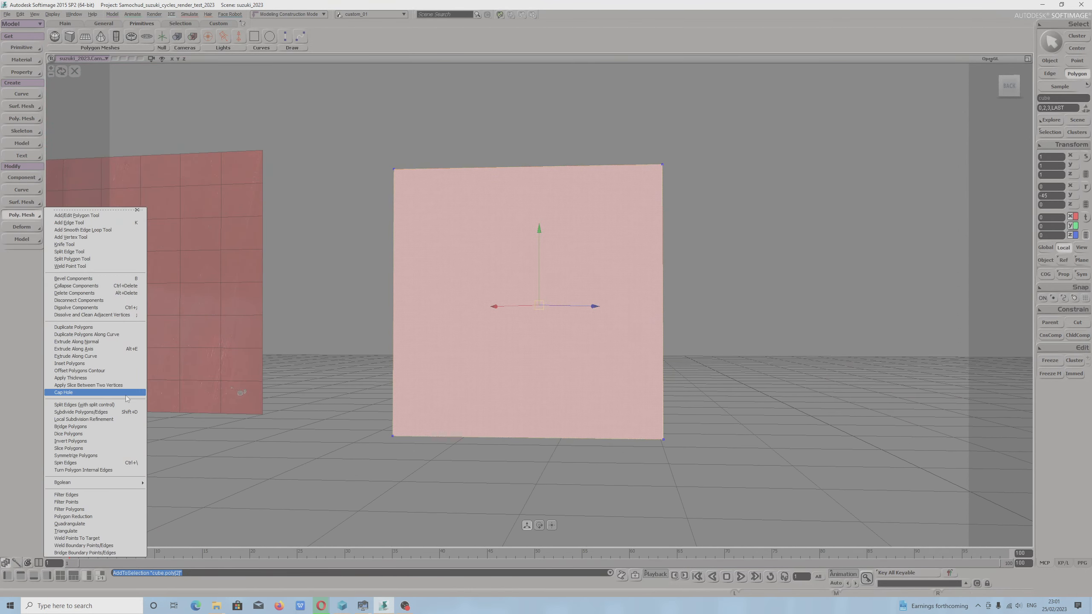
left_click(68, 448)
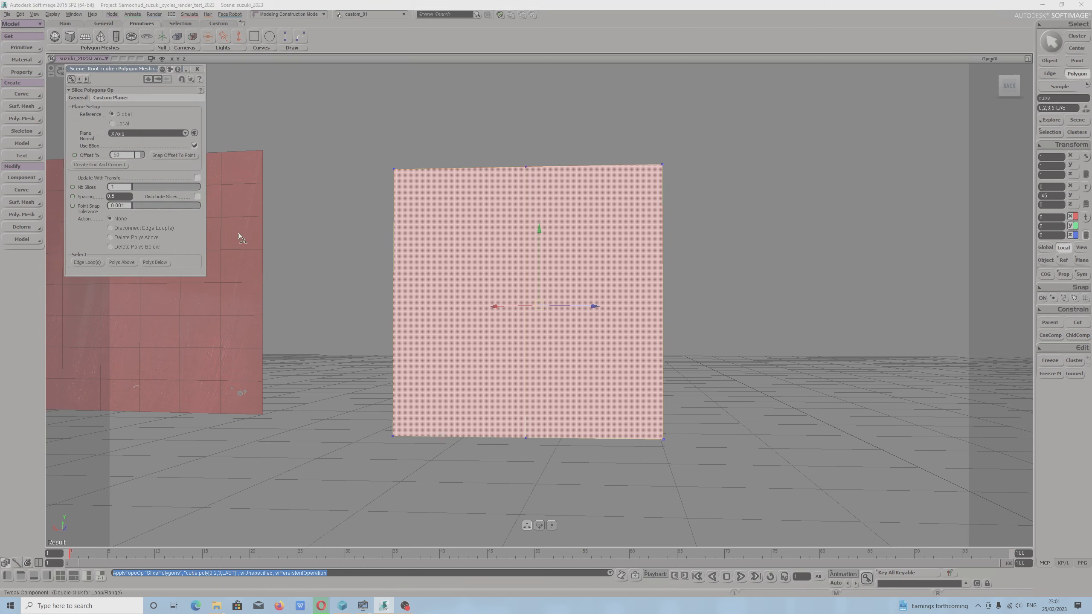
left_click(126, 135)
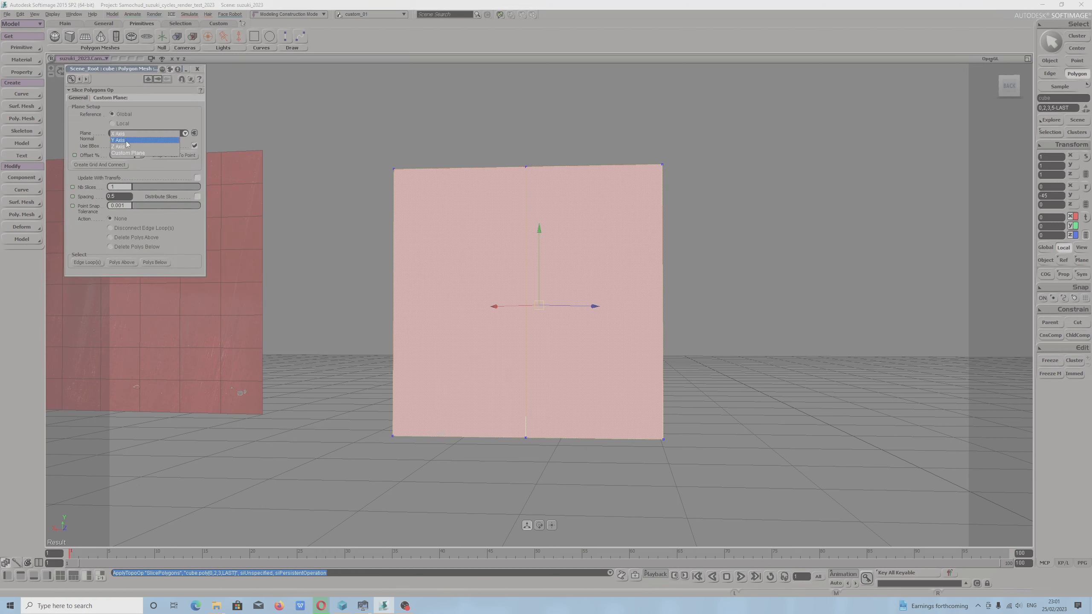
left_click(126, 141)
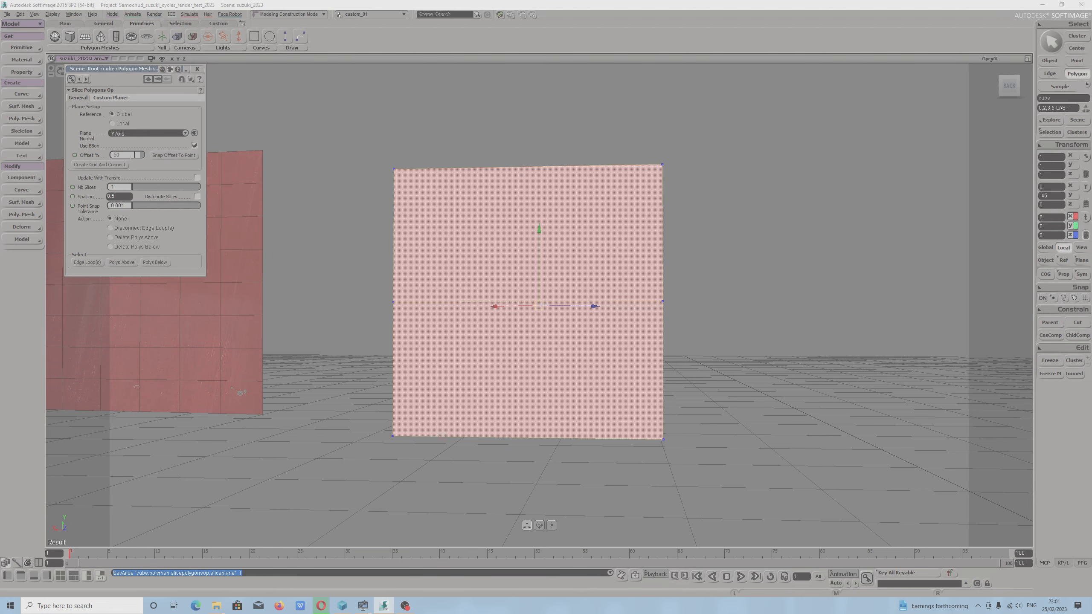
Create and connect a slicing grid, enlarge it to about 14.2 in U and 21.1 in V, and deselect it.
left_click(109, 166)
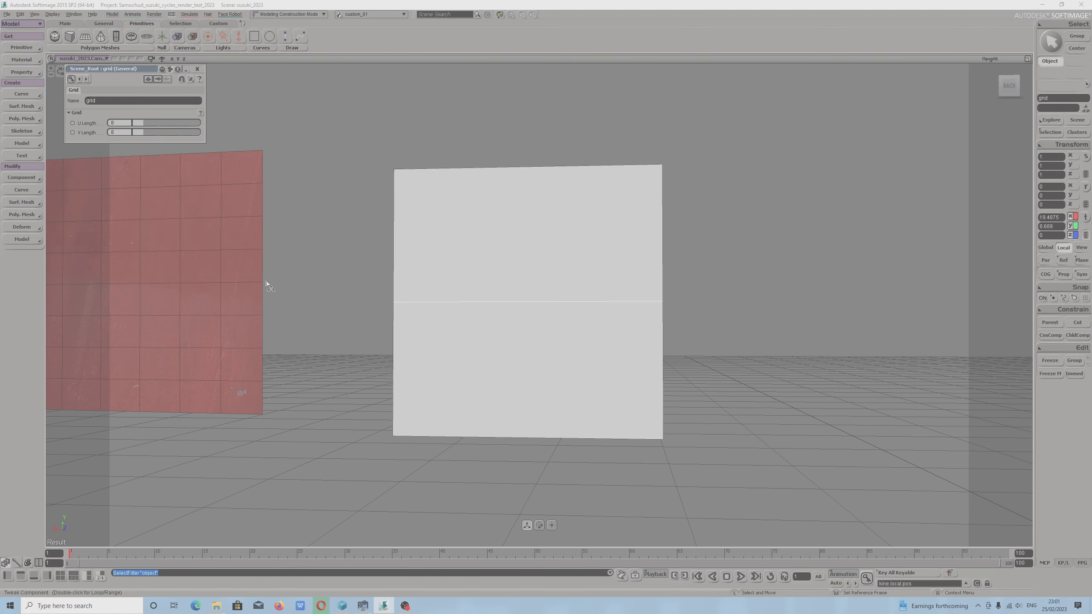
right_click_drag(368, 327, 382, 352)
left_click_drag(149, 122, 161, 134)
key("s")
right_click_drag(396, 301, 364, 305)
left_click_drag(363, 305, 401, 310)
key("m")
left_click(390, 251)
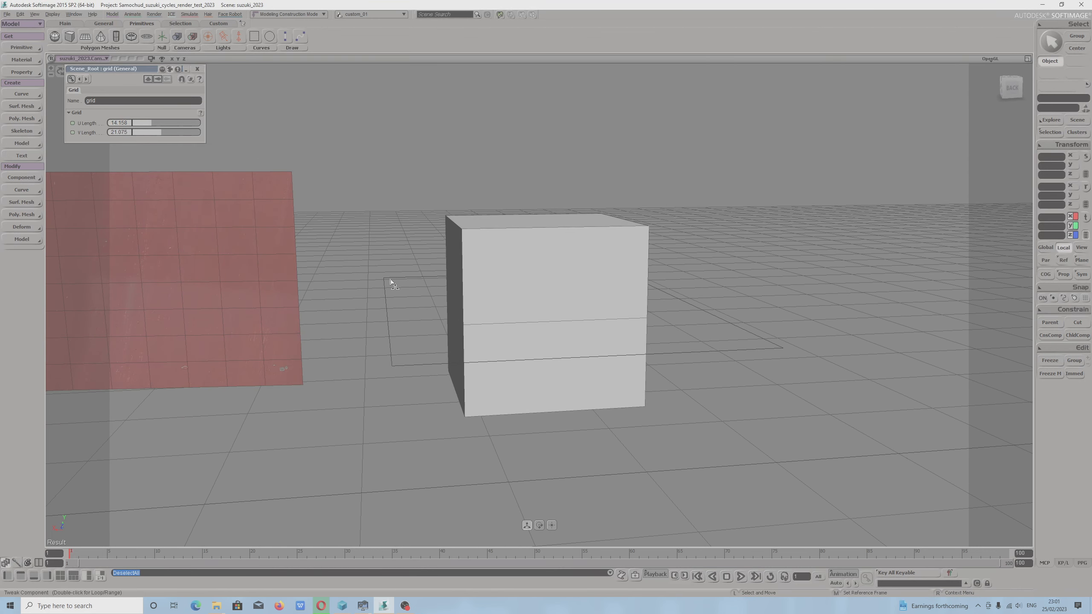
Select the slicing grid and raise it along Y to about 10.8, near the cube's upper part.
key("space")
left_click(391, 281)
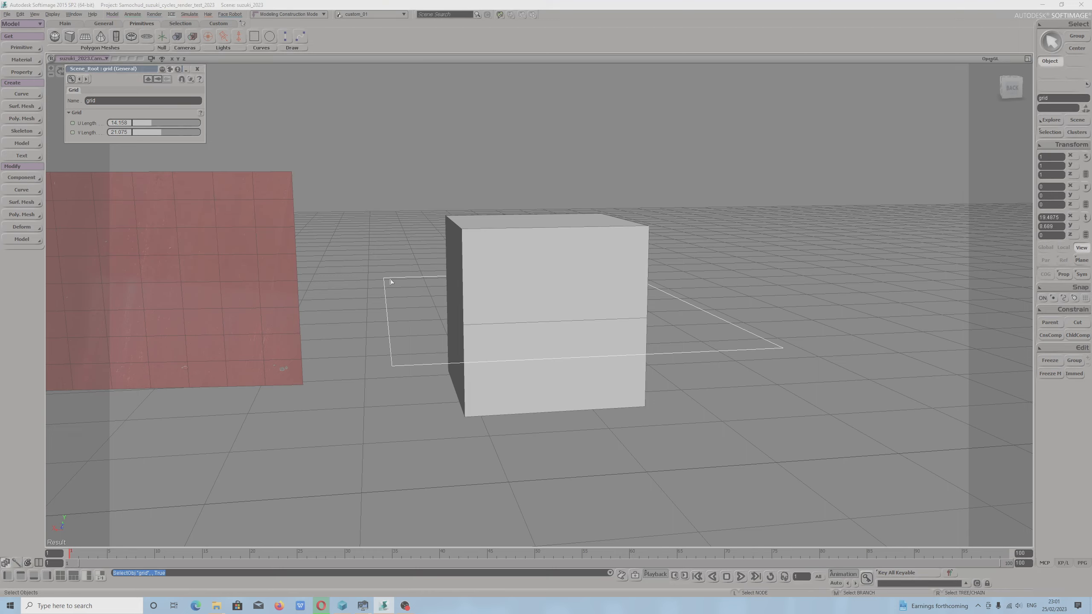
key("v")
left_click_drag(531, 276, 533, 245)
key("s")
left_click_drag(426, 361, 444, 349)
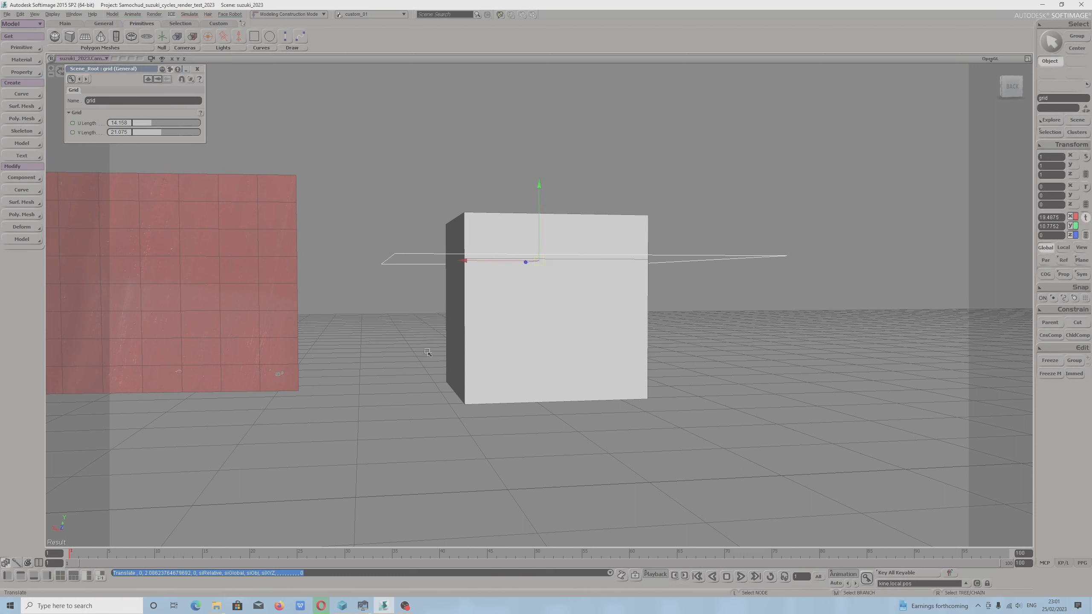
Tilt the slicing grid about Z to about -45.8 degrees and move it to about 21.1 in X and -3.4 in Z.
key("c")
left_click_drag(489, 226, 490, 263)
key("v")
key("s")
mouse_move(607, 322)
left_mouse_down()
mouse_move(662, 349)
mouse_move(599, 329)
left_mouse_up()
Freeze the cube's modeling history and delete the slicing grid.
left_click(591, 325)
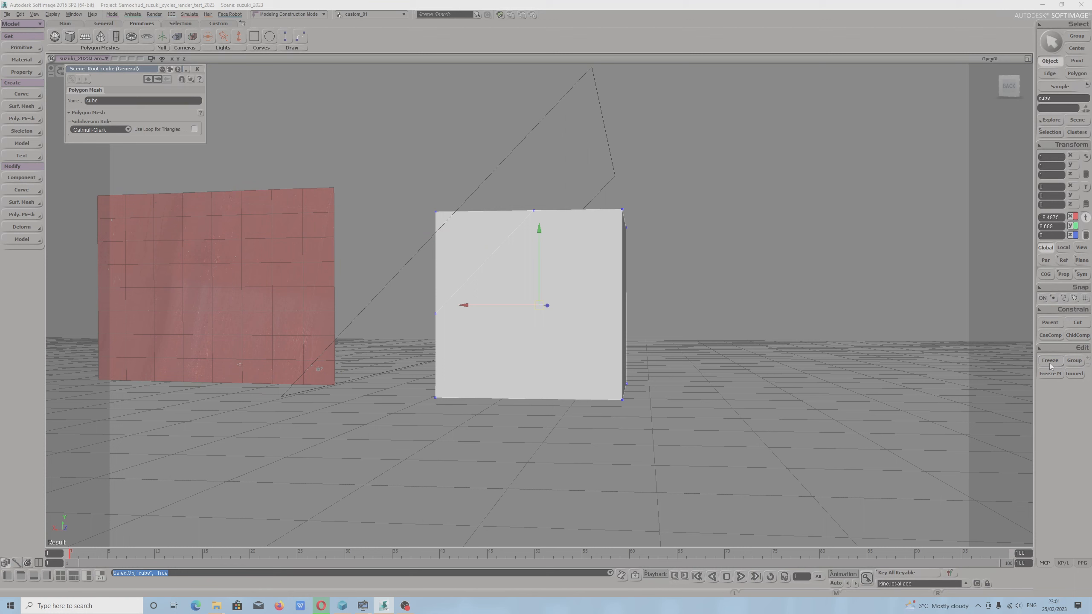
key("c")
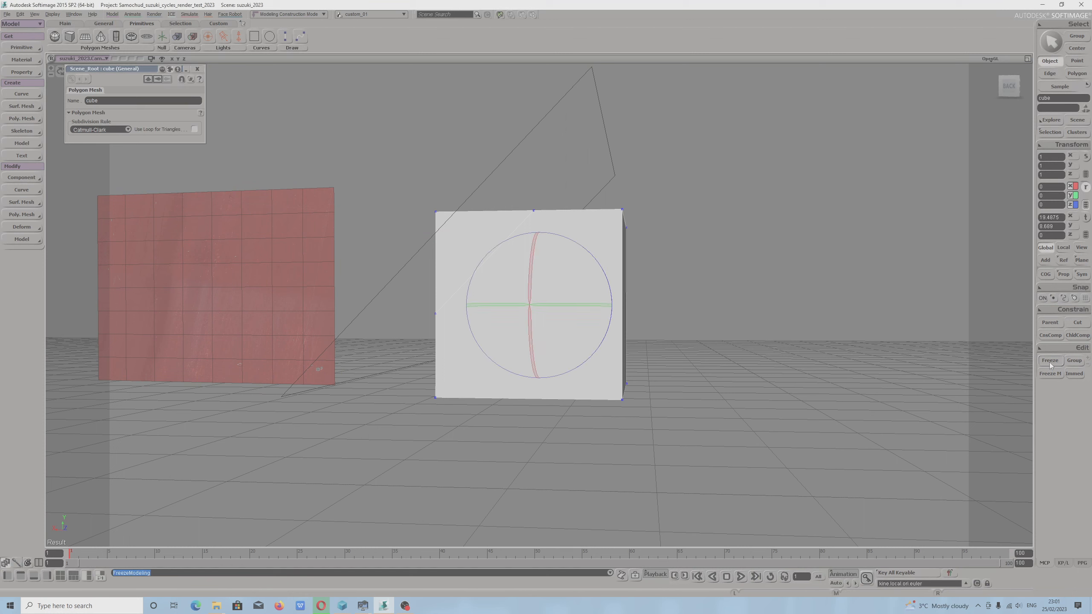
left_click(795, 376)
left_click(489, 175)
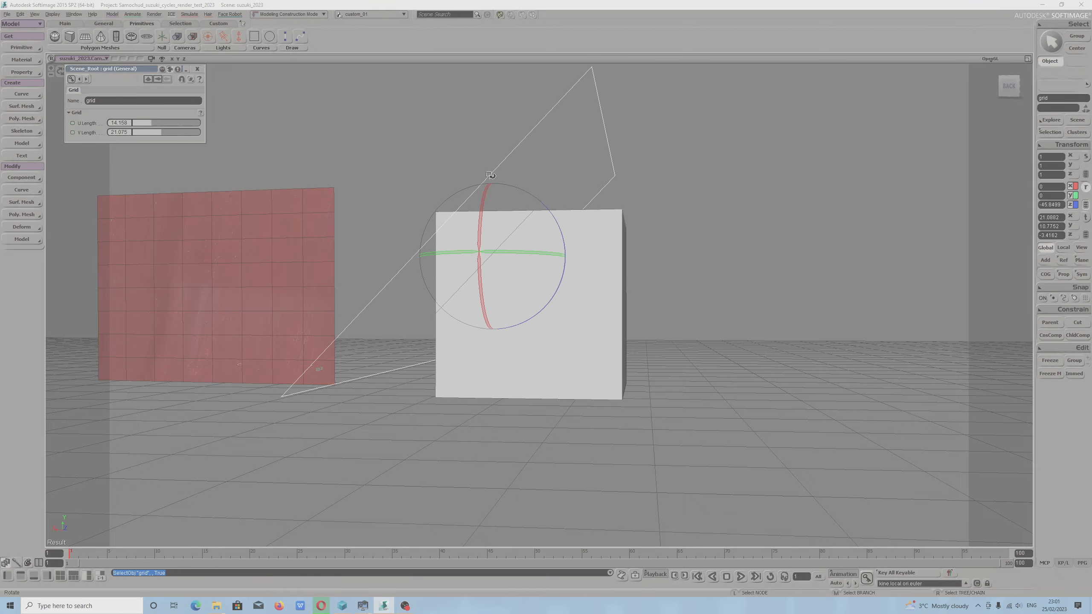
key("Delete")
Select the sliced cube and examine its polygons and the slanted cut edges from closer angles.
left_click(580, 272)
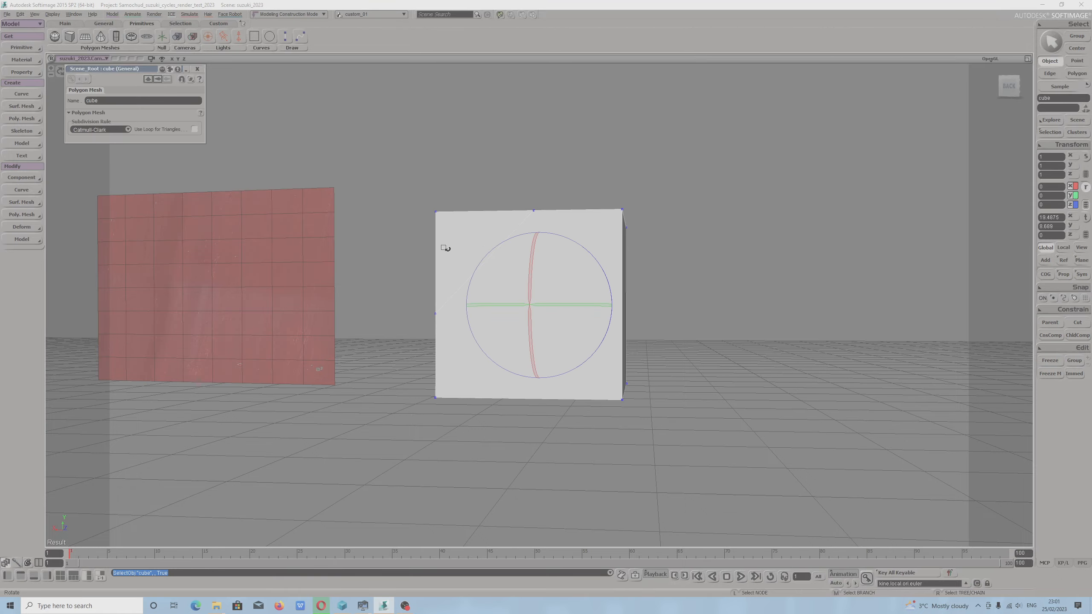
right_click_drag(445, 246, 507, 287)
scroll(447, 305, "up", 3)
left_click_drag(507, 287, 500, 264)
right_click_drag(496, 273, 484, 287)
key("m")
left_click(459, 314)
left_click_drag(592, 271, 660, 325, "alt")
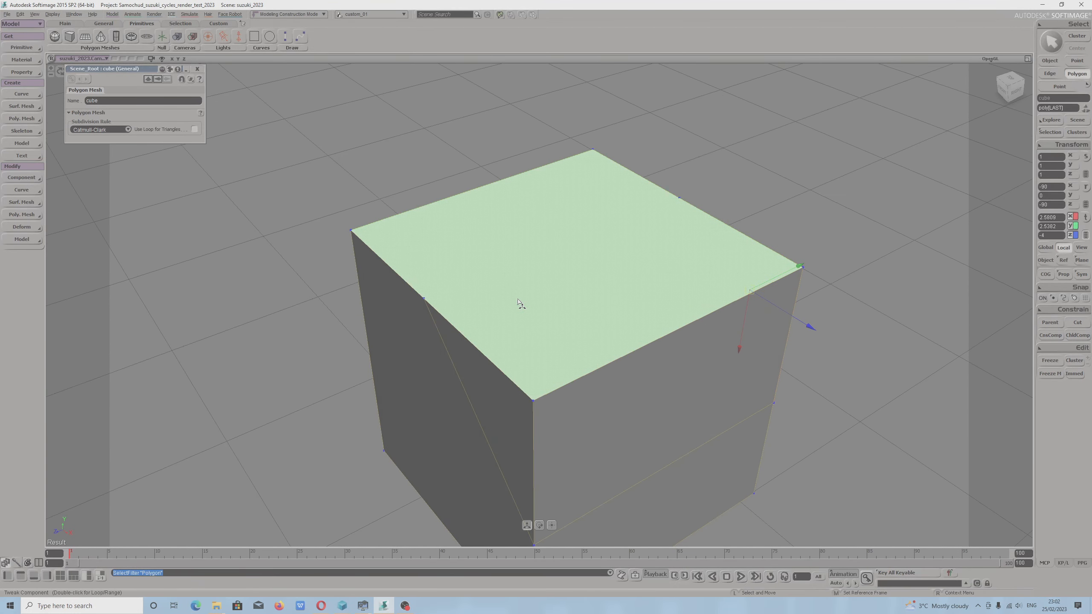
Add an edge across the cube's top face between the two slice points on its opposite rims.
key("backslash")
left_click(425, 299)
left_click(680, 199)
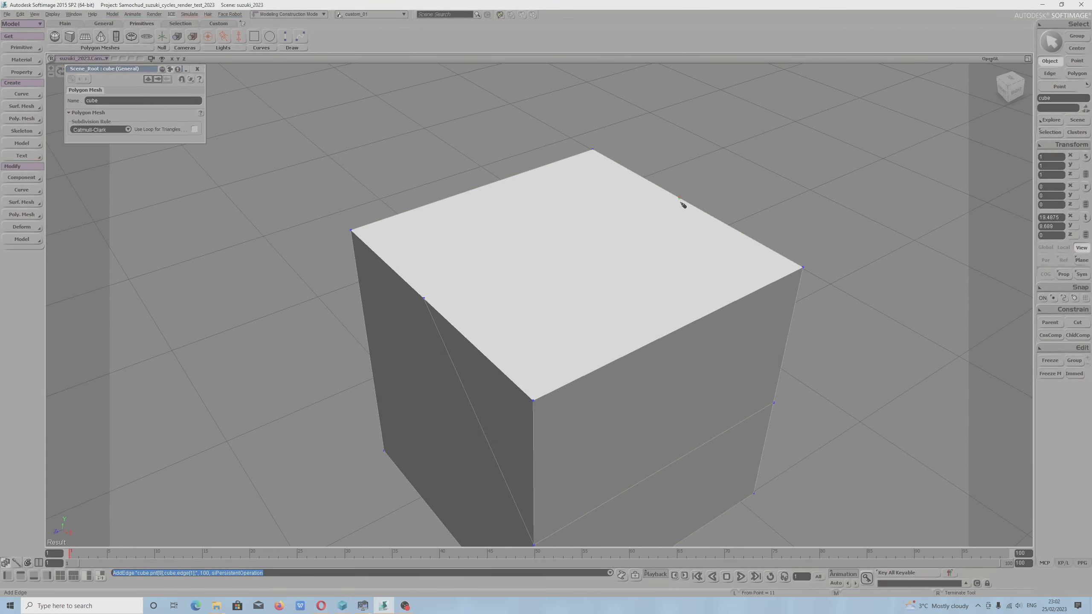
left_click_drag(654, 277, 555, 303, "alt")
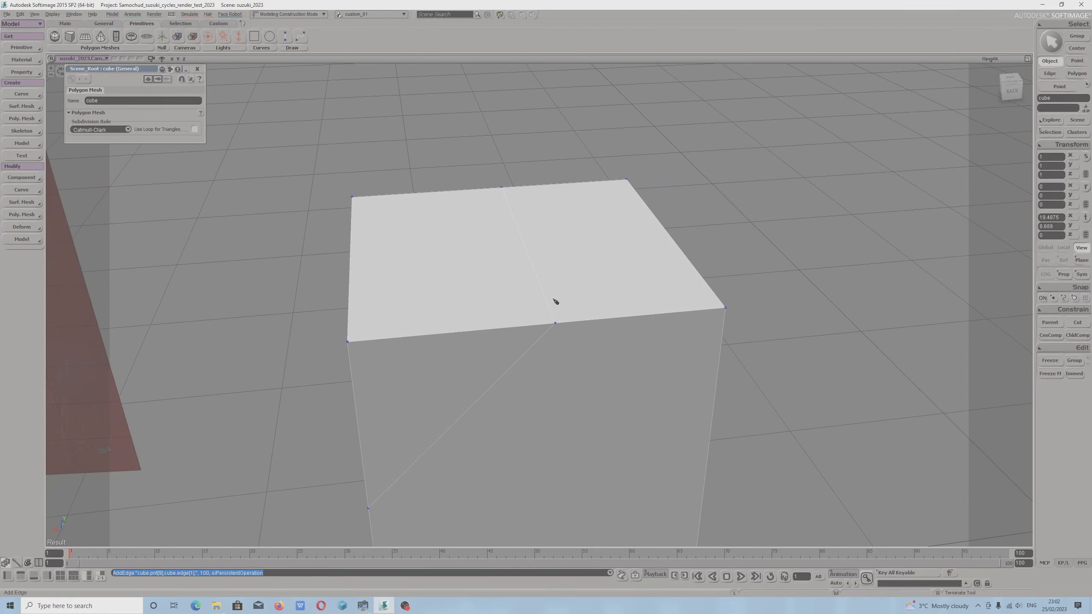
Select the top, side and triangular polygons of the corner cut off by the slanted slice and delete them.
key("m")
left_click(443, 280)
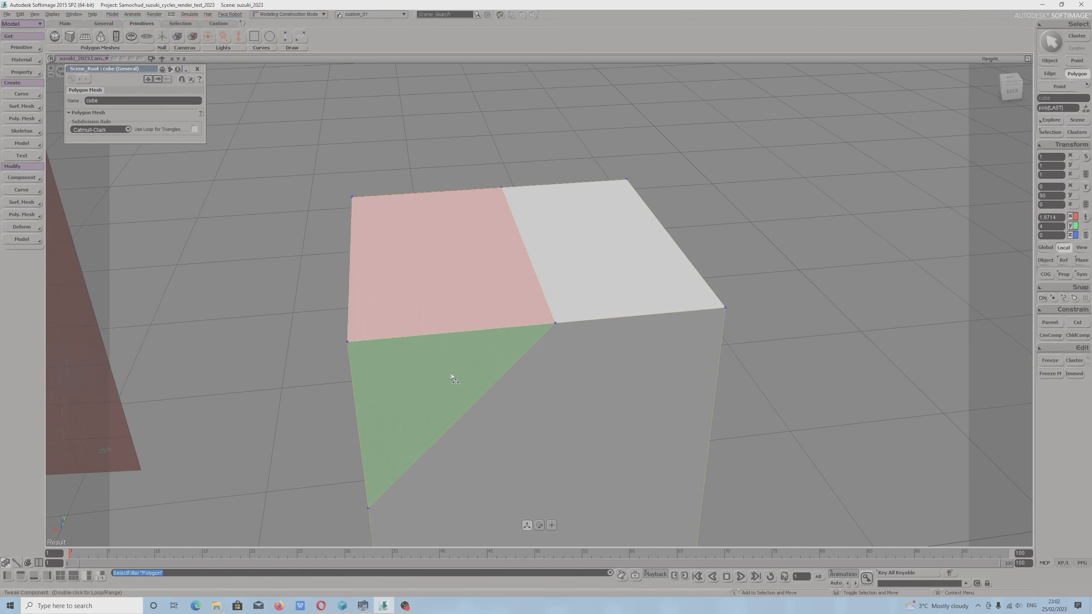
left_click_drag(558, 373, 673, 356, "alt")
left_click(561, 373, "shift")
left_click_drag(562, 373, 735, 376, "alt")
left_click(517, 379, "shift")
left_click_drag(518, 379, 569, 410, "alt")
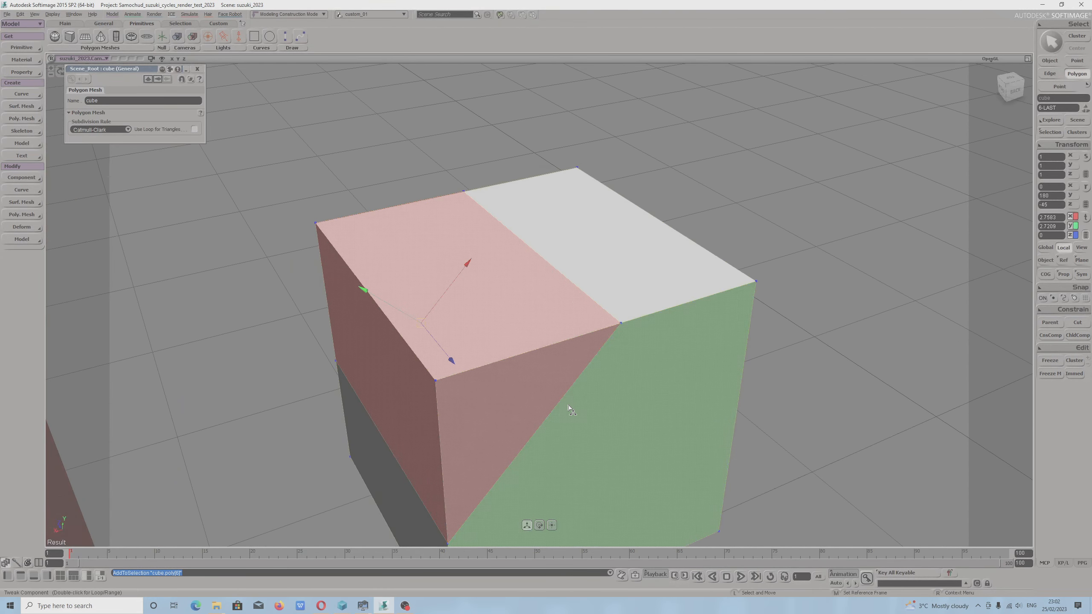
right_click(568, 409)
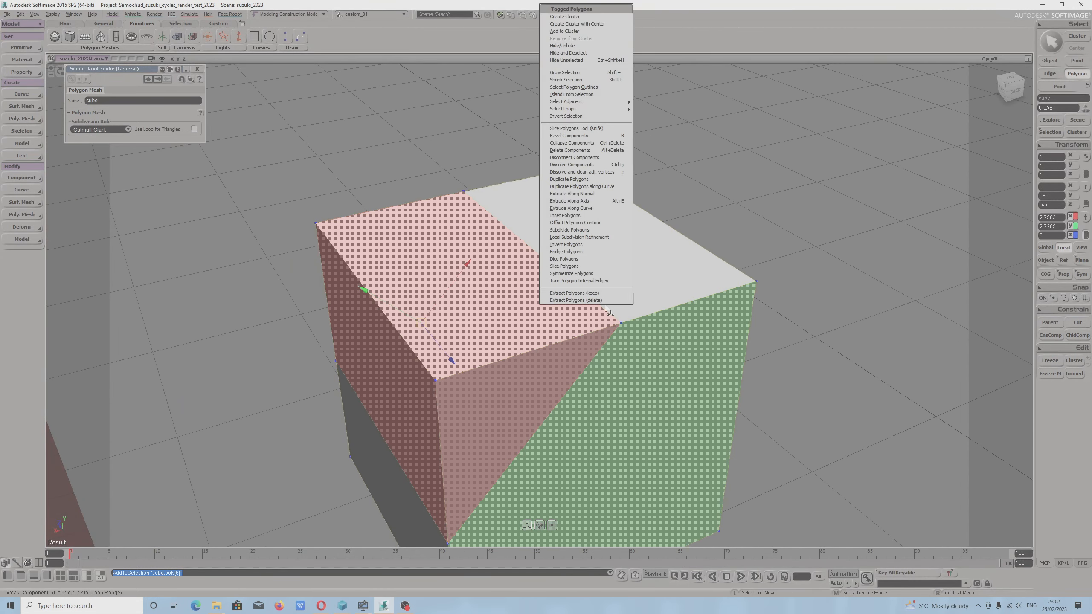
left_click(575, 150)
Select the four corner points around the slanted opening and close it with Cap Hole.
left_click(463, 192)
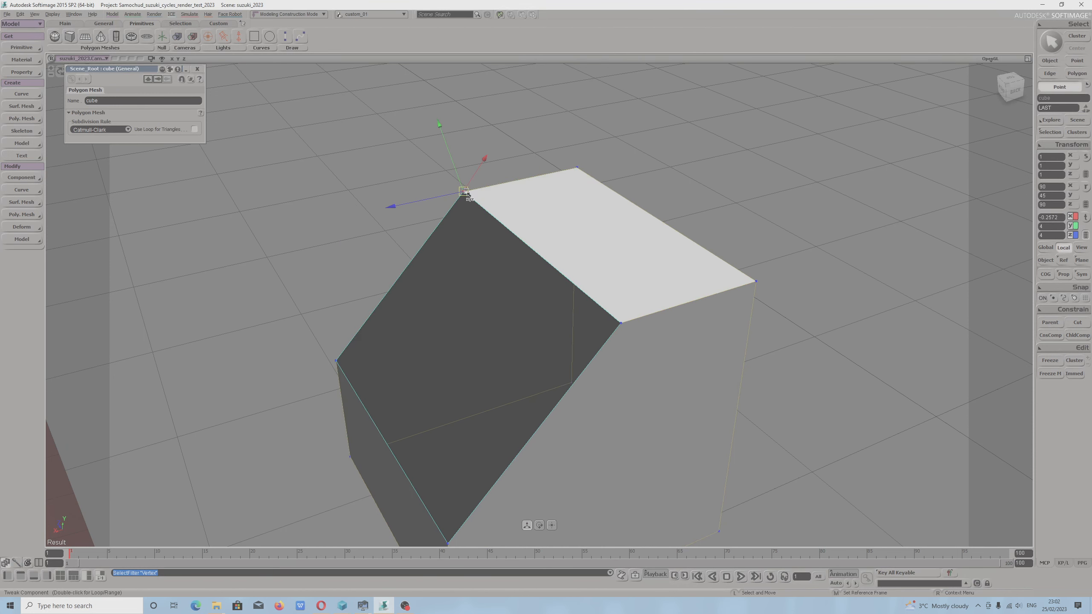
left_click(619, 327, "shift")
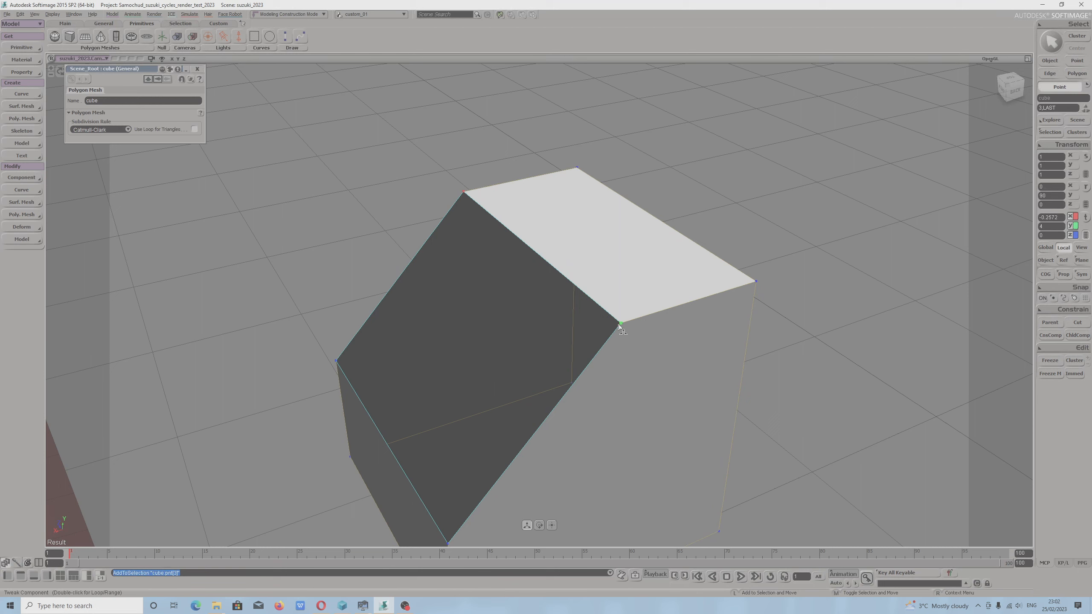
left_click(448, 544, "shift")
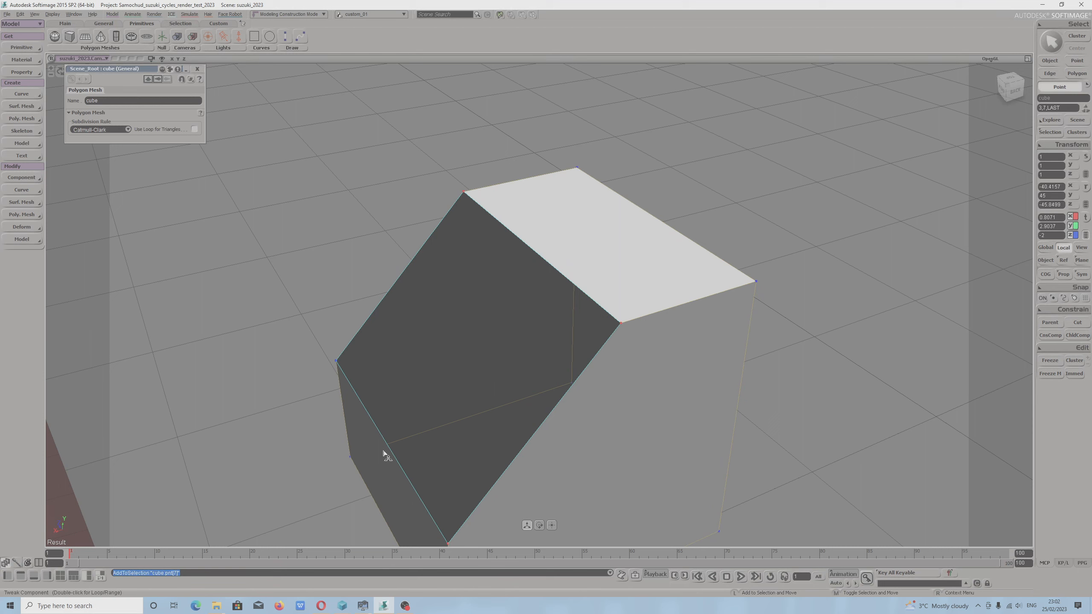
left_click(337, 363, "shift")
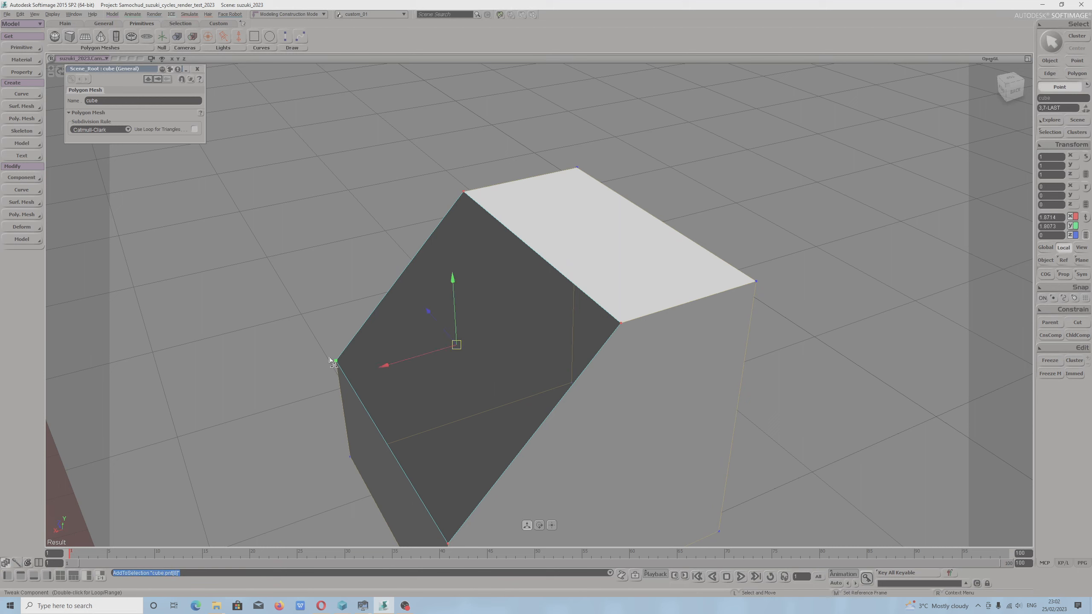
left_click(23, 214)
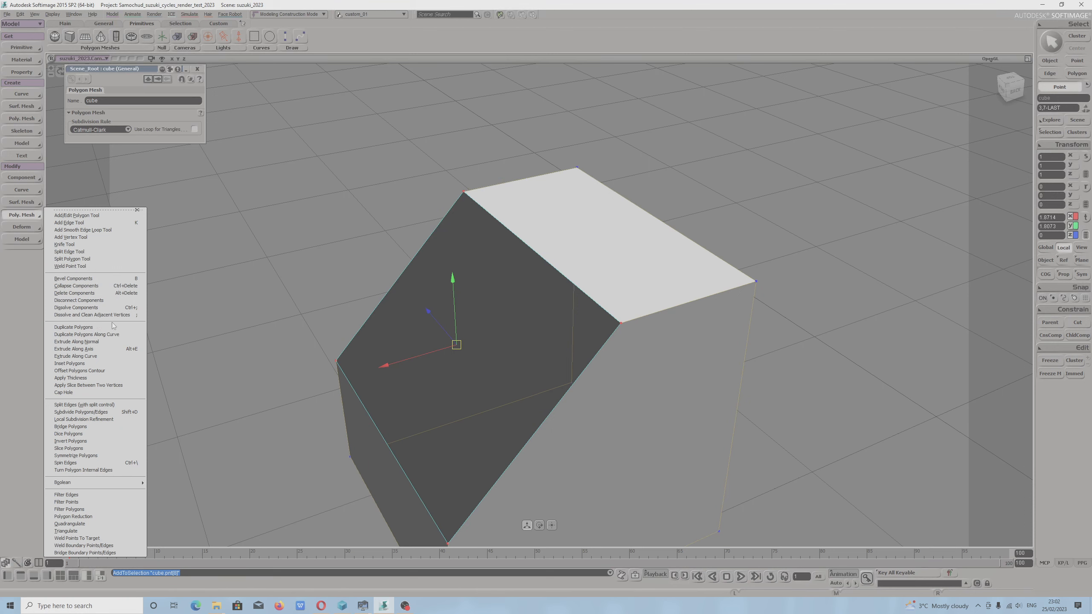
left_click(76, 393)
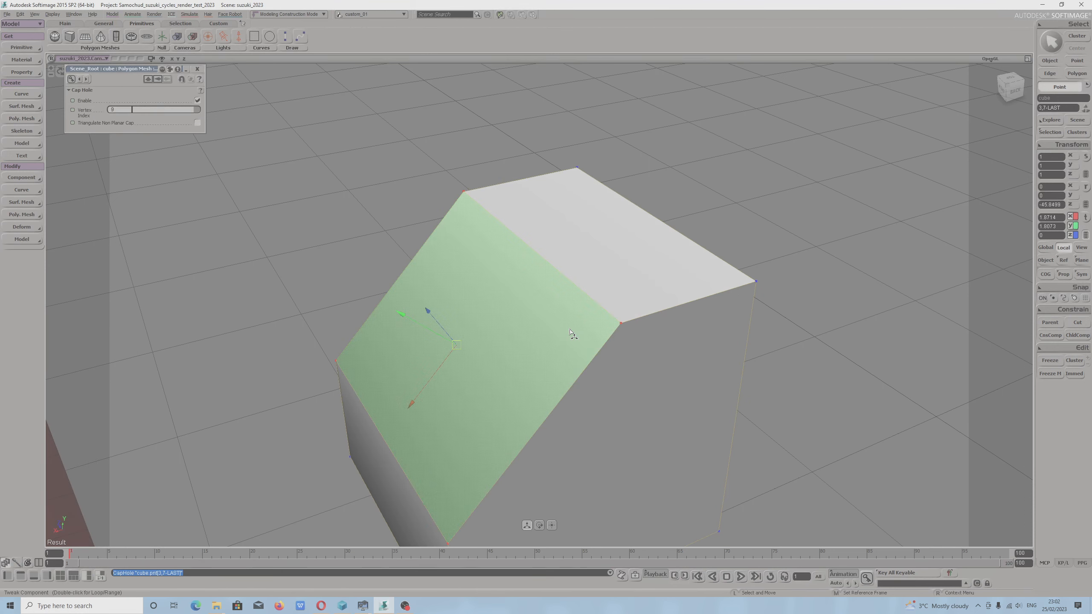
Return to the whole cube and freeze its modeling history.
left_click(640, 343)
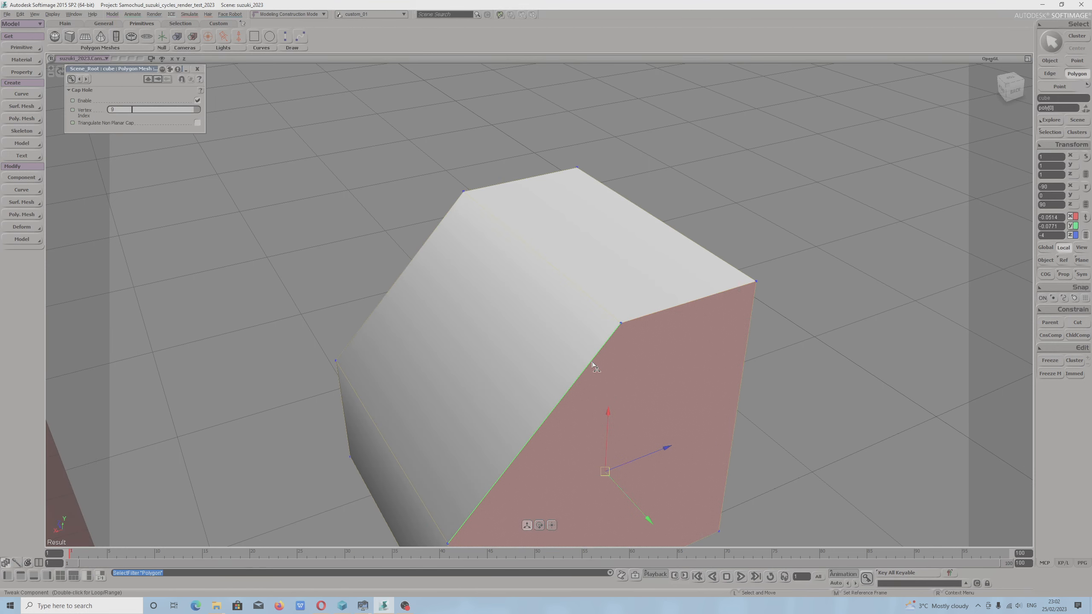
key("space")
key("v")
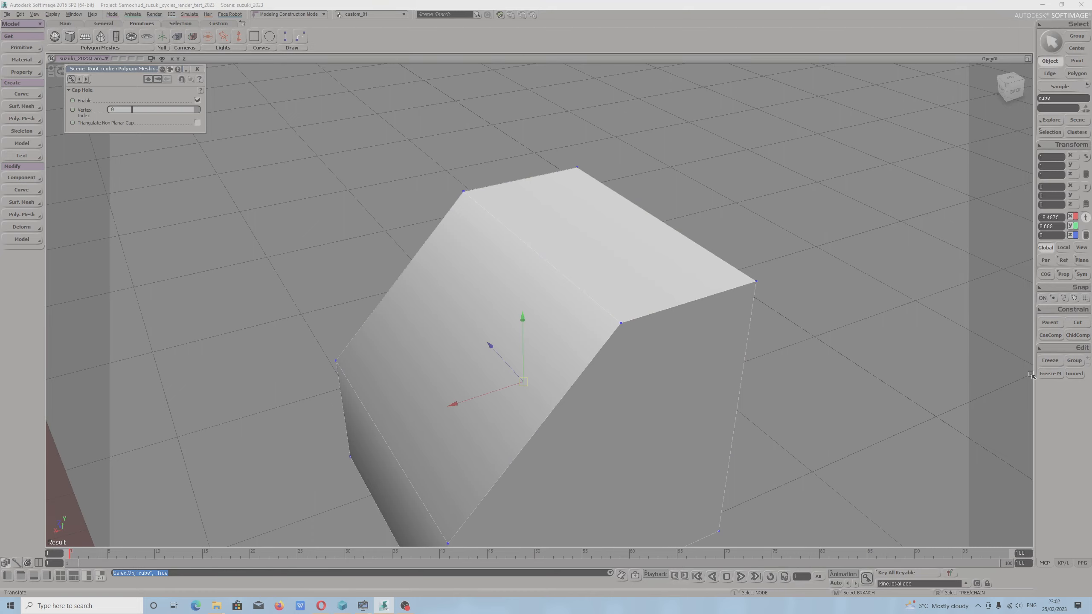
left_click(1049, 361)
left_click(1049, 374)
key("space")
right_click_drag(574, 423, 573, 397)
scroll(558, 398, "down", 3)
Select the cube's four vertical edges, undoing the accidental tweak made along the way.
key("m")
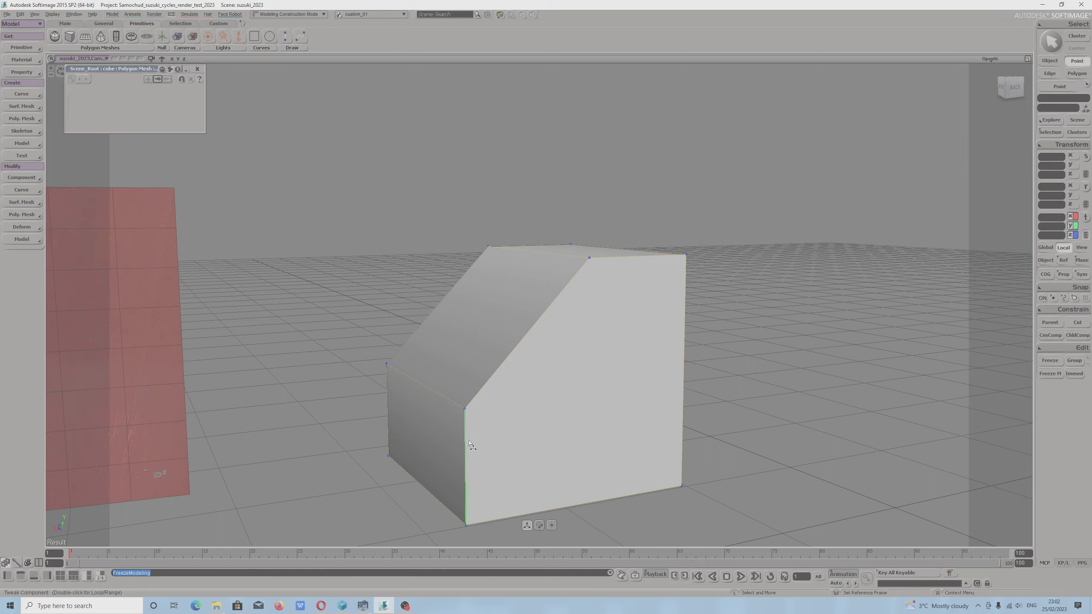
key("e")
left_click(686, 400, "shift")
left_click(388, 413, "shift")
key("s")
left_click_drag(475, 415, 557, 406)
left_click(503, 414, "shift")
key("ctrl+z")
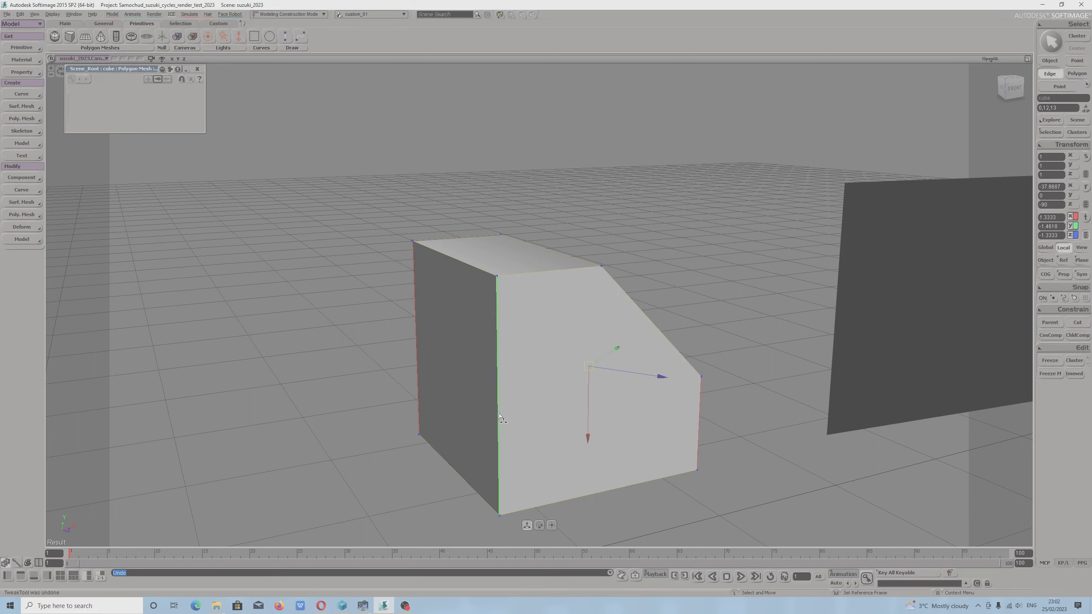
left_click(501, 417, "shift")
key("s")
left_click_drag(501, 419, 633, 441)
Apply Slice Polygons to the cube's mesh and set the plane normal to the Y axis.
left_click(34, 215)
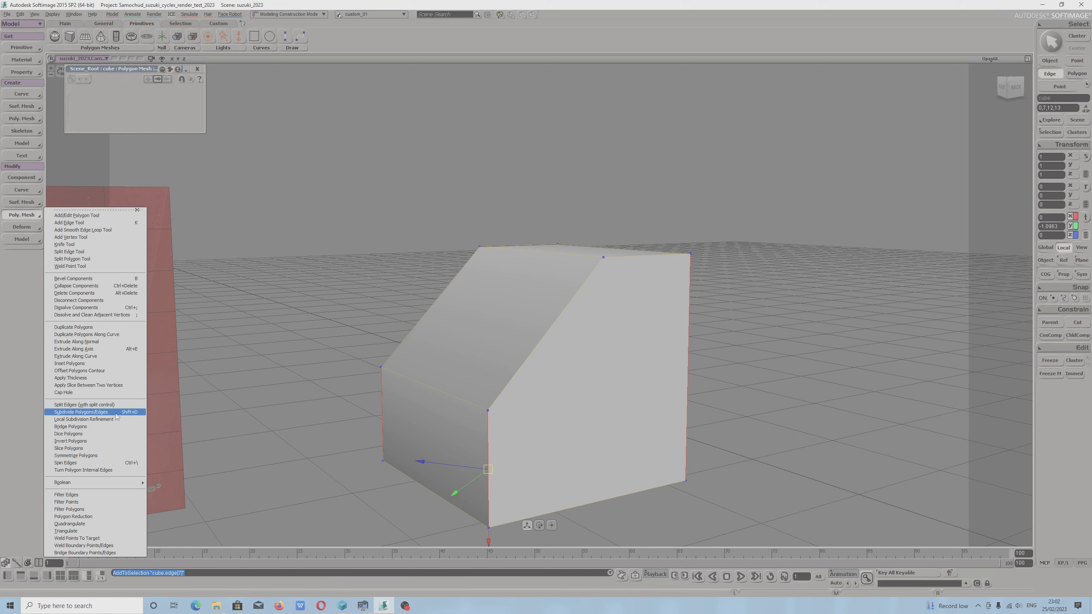
left_click(99, 450)
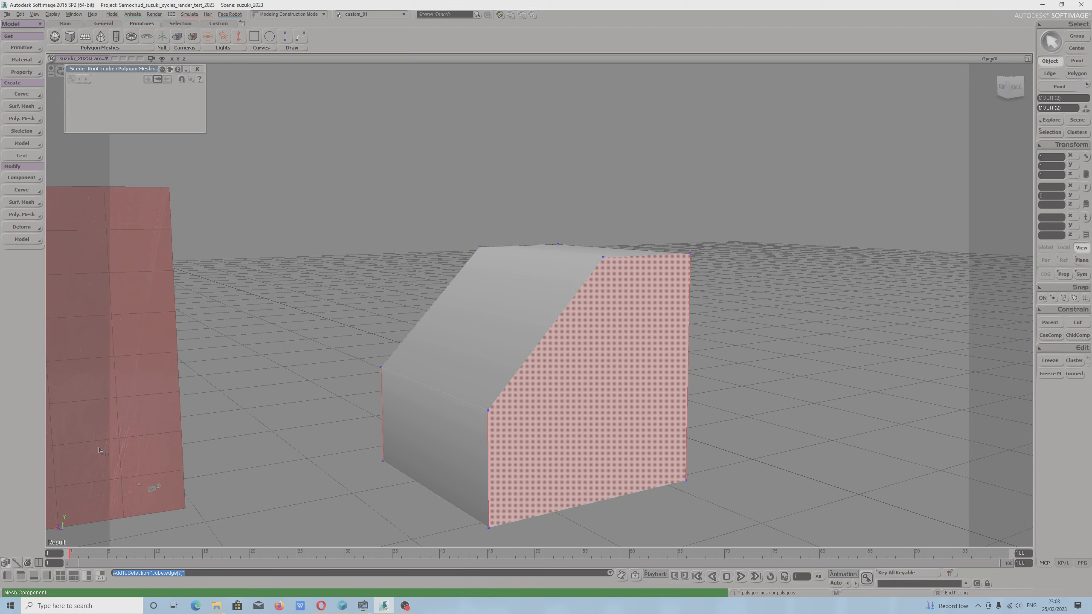
left_click(555, 437)
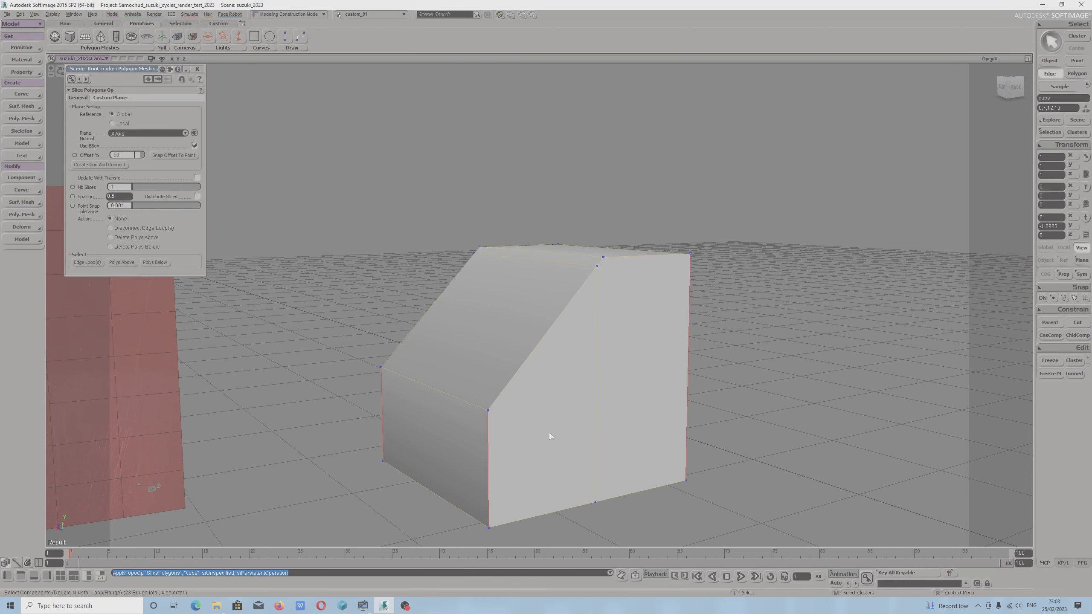
key("s")
mouse_move(645, 398)
left_mouse_down()
mouse_move(623, 398)
mouse_move(664, 391)
left_mouse_up()
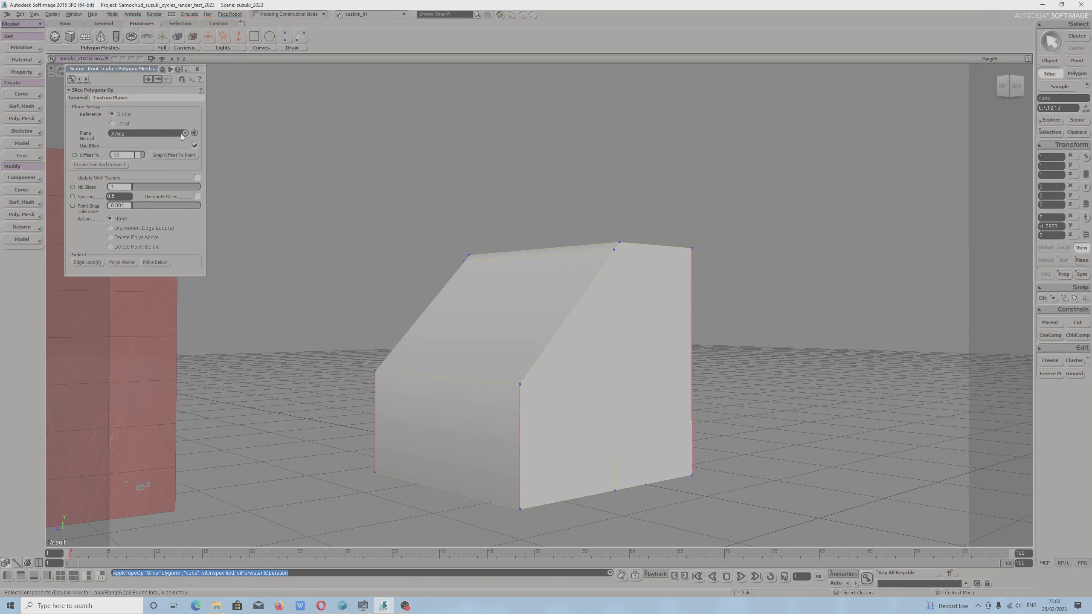
left_click(131, 134)
left_click(130, 139)
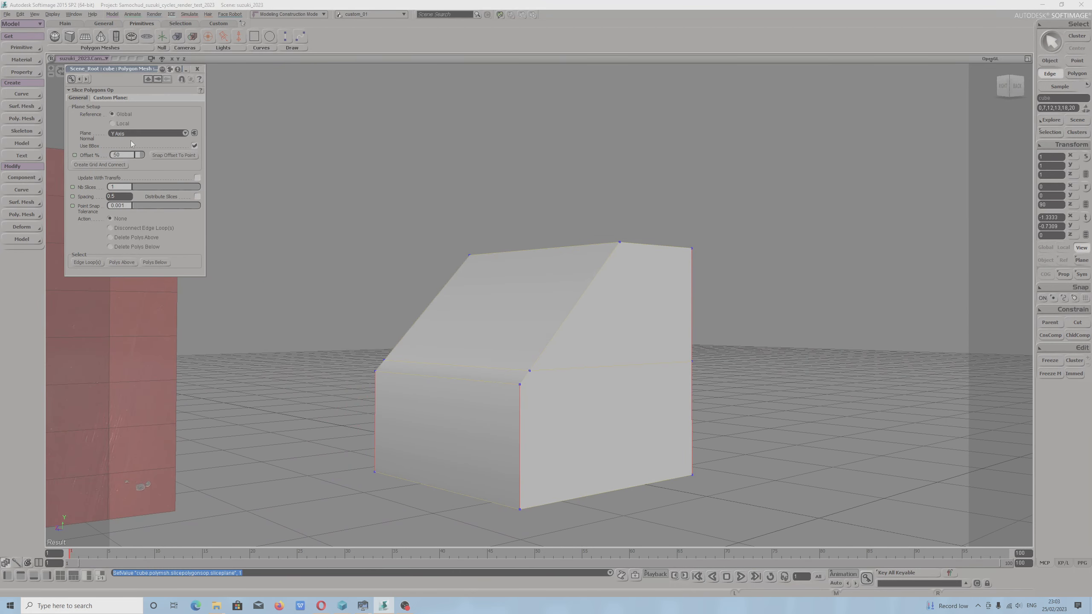
Set the slice offset to 72.727% and choose to delete the polygons above the slice.
key("s")
left_click_drag(502, 351, 479, 346)
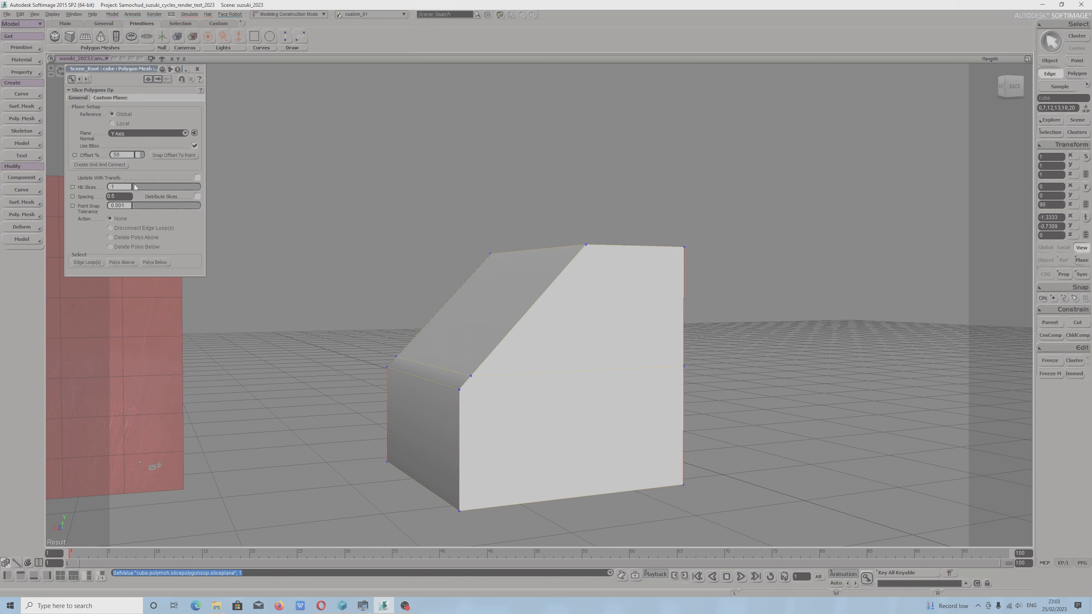
left_click_drag(140, 160, 144, 161)
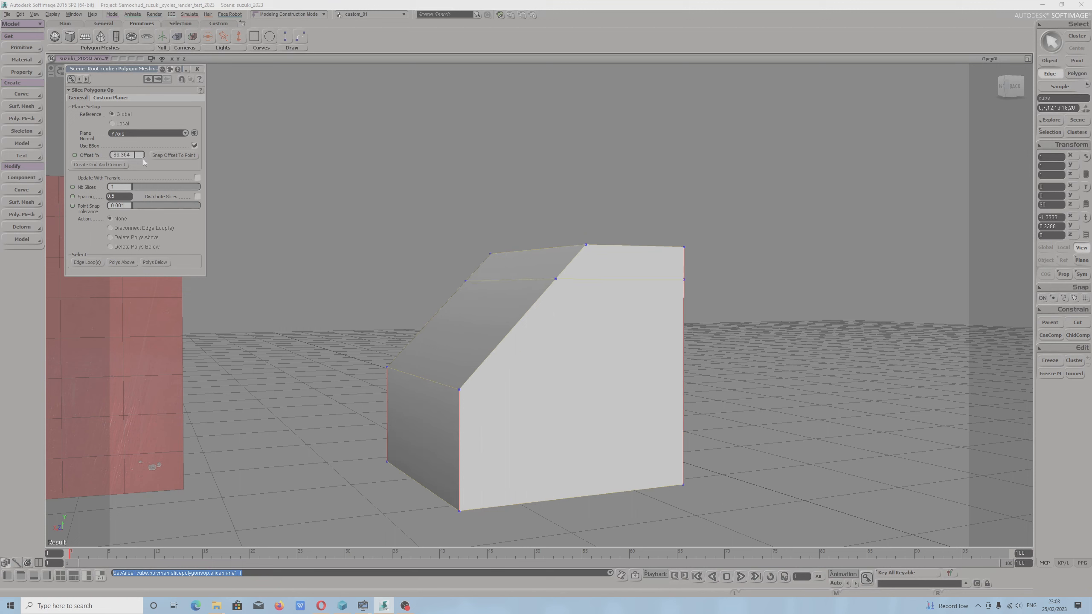
left_click_drag(140, 161, 141, 160)
left_click(115, 236)
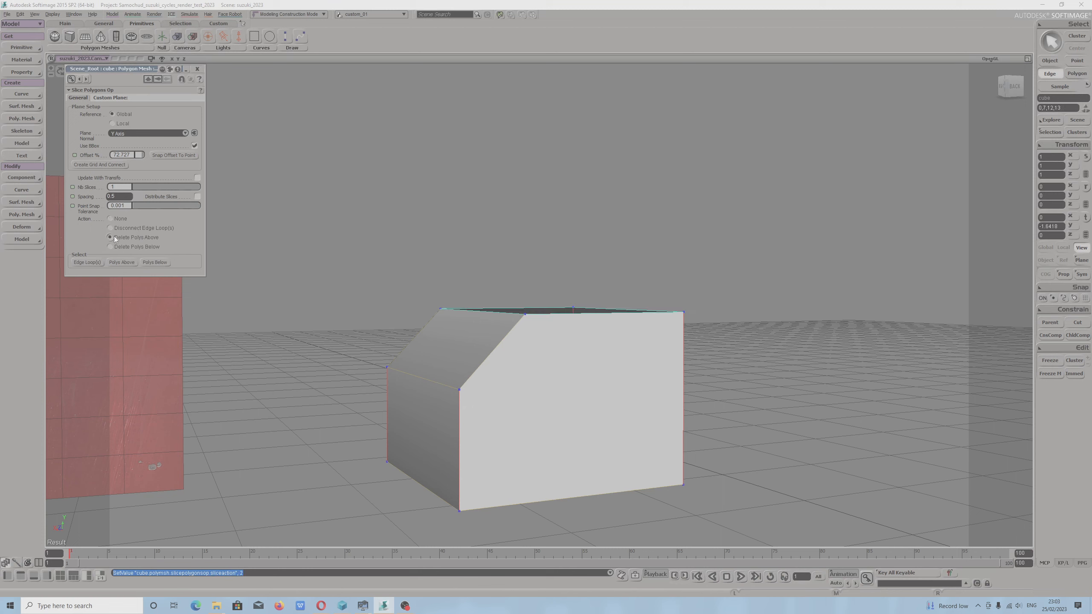
Create a grid connected to the slice and set its U length to 13.844 and V length to 18.59.
left_click(105, 169)
left_click_drag(149, 123, 158, 132)
key("s")
right_click_drag(380, 241, 383, 256)
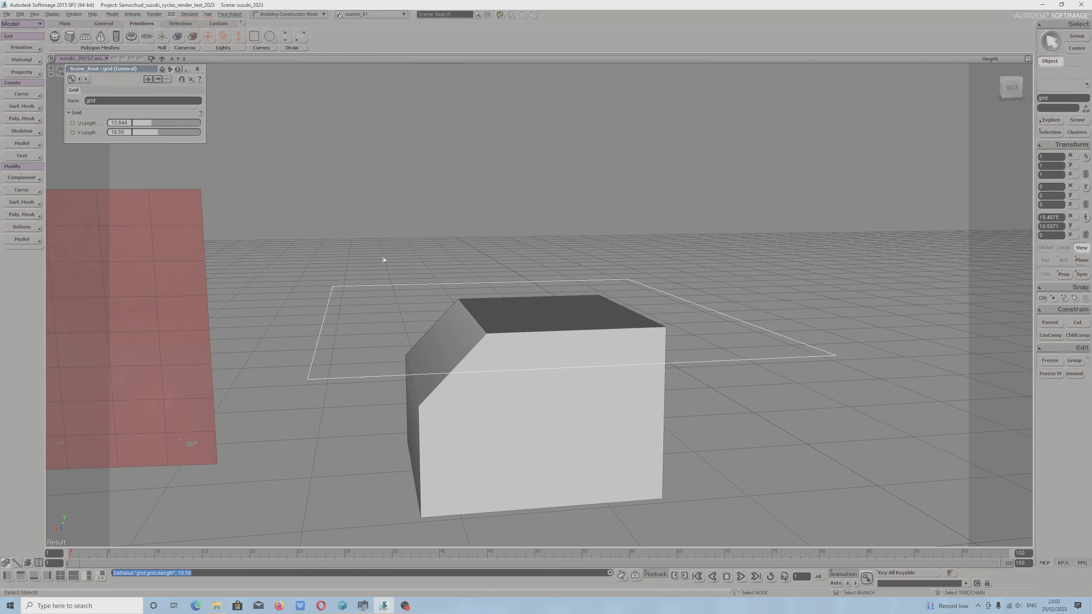
Raise the slicing grid slightly above the cube's cut and tilt it about Z to about 32.5 degrees.
key("v")
left_click_drag(521, 286, 523, 251)
key("c")
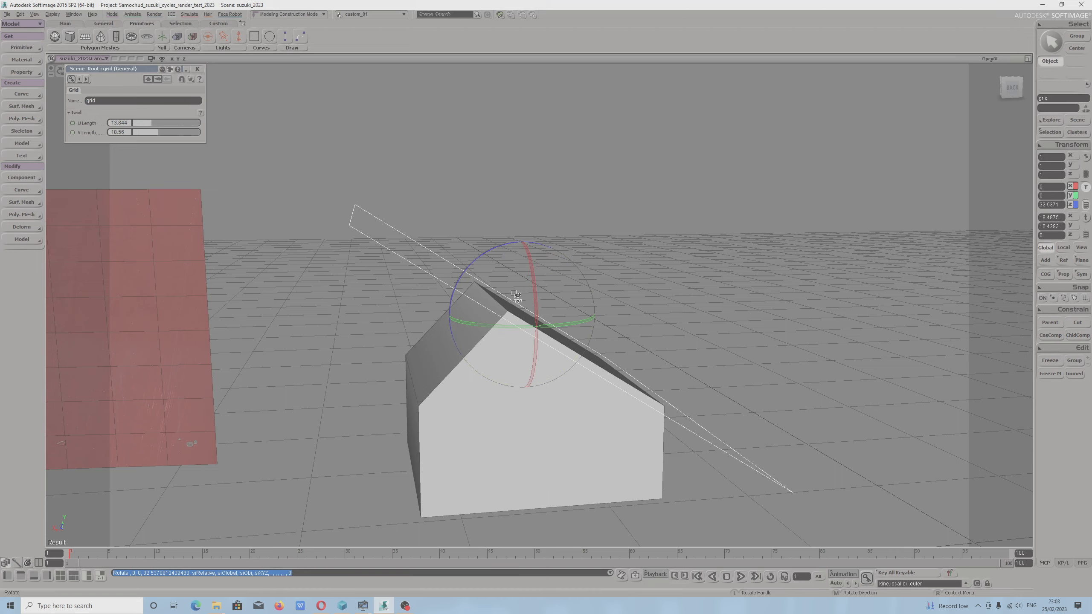
Fine-tune the slicing grid's position near the roof ridge and tilt it about Z to about 37.9 degrees.
key("v")
key("s")
left_click_drag(646, 311, 594, 300)
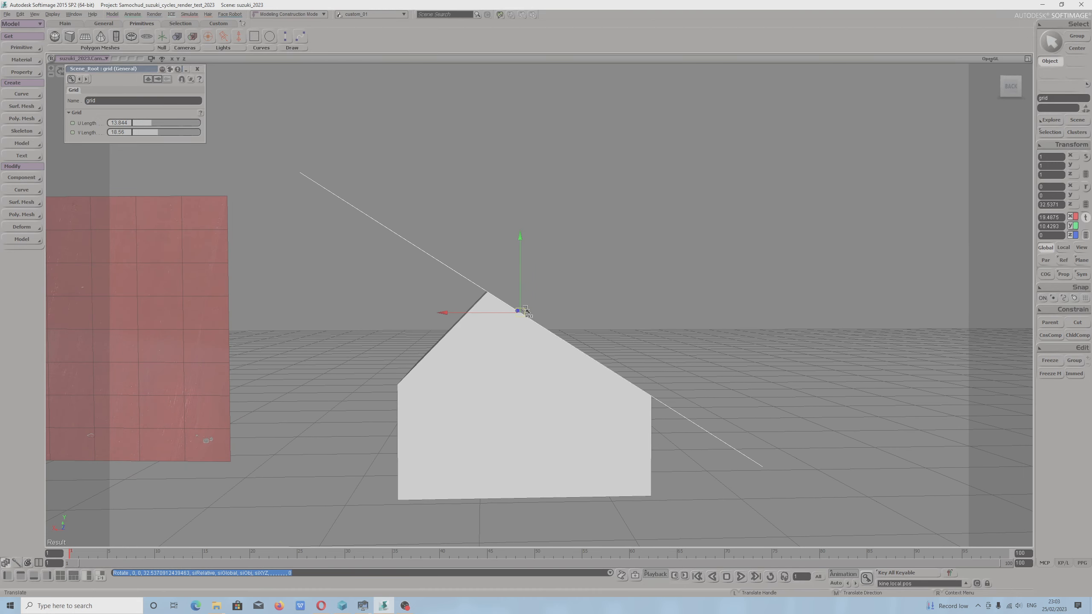
left_click_drag(523, 312, 543, 293)
key("s")
left_click_drag(488, 336, 476, 340)
left_click_drag(537, 245, 538, 270)
key("s")
left_click_drag(379, 343, 546, 293)
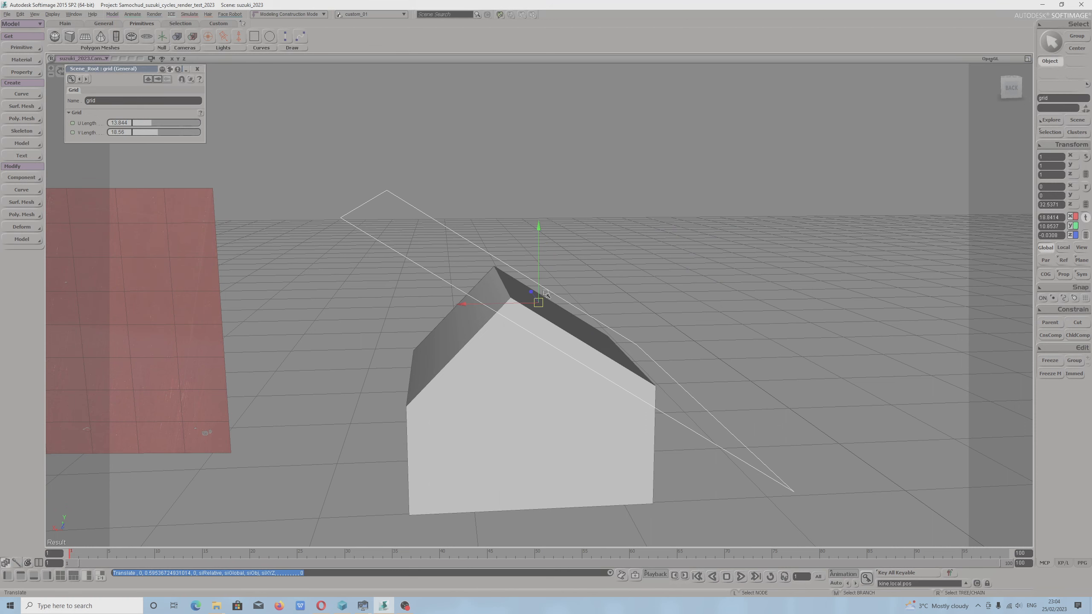
key("c")
left_click_drag(592, 257, 410, 385)
right_click_drag(410, 385, 386, 383)
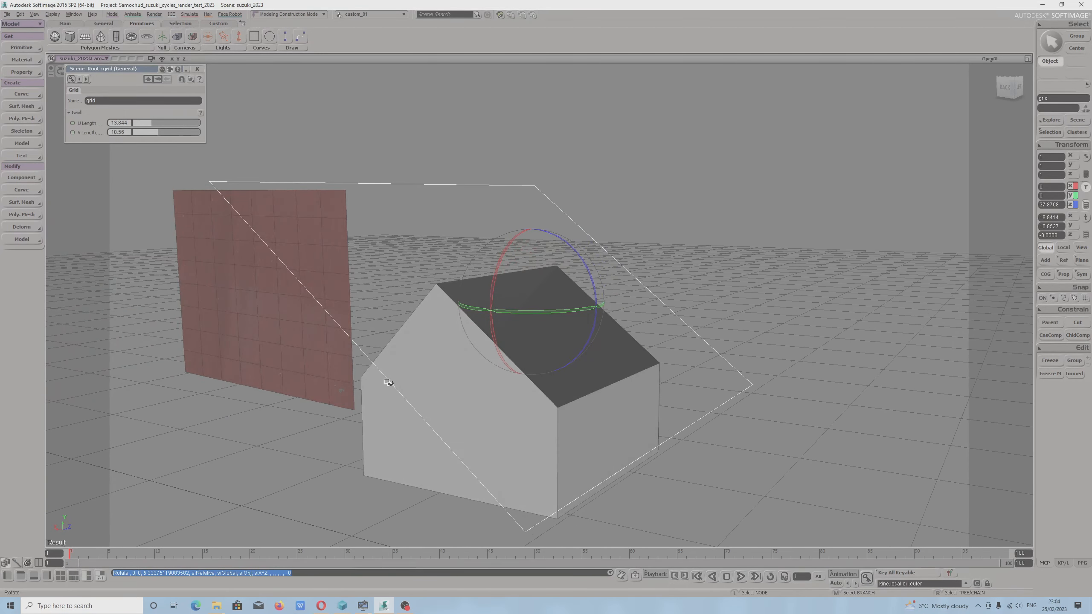
Freeze the roof-shaped cube's modeling history and delete the slicing grid.
key("v")
left_click(367, 403)
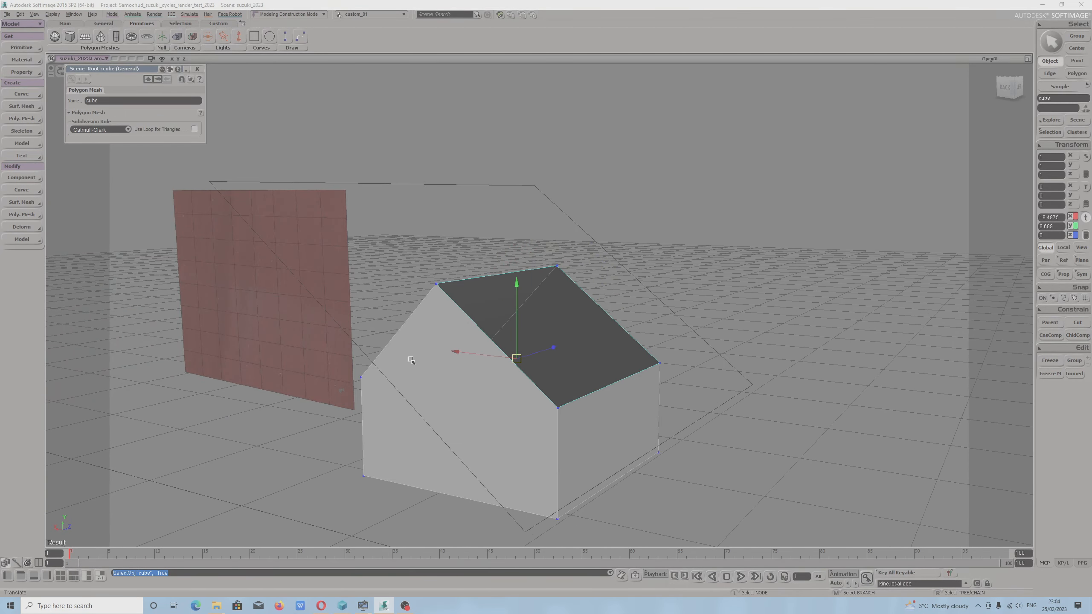
left_click(1049, 360)
key("c")
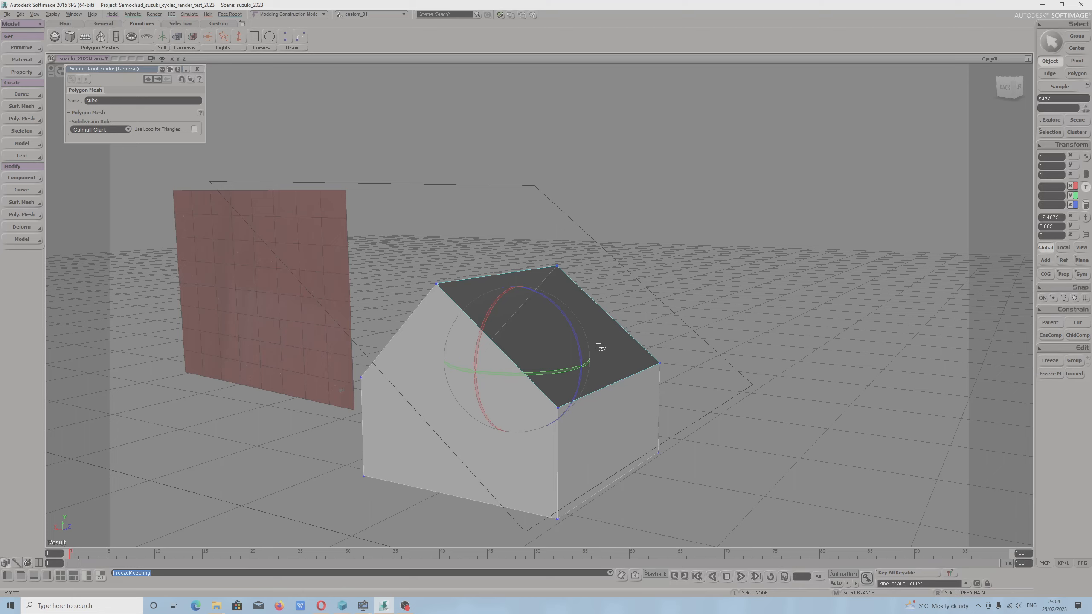
key("s")
mouse_move(673, 308)
left_mouse_down()
mouse_move(695, 318)
mouse_move(664, 296)
left_mouse_up()
left_click(650, 301)
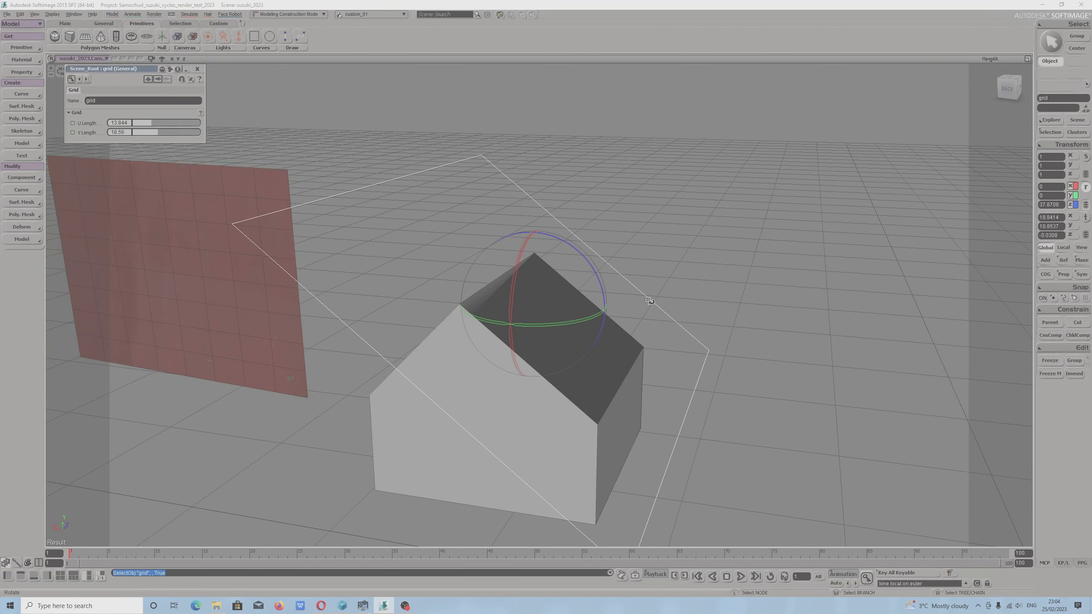
key("Delete")
Select the four points around the cube's open roof slope and close it with Cap Hole.
left_click(589, 330)
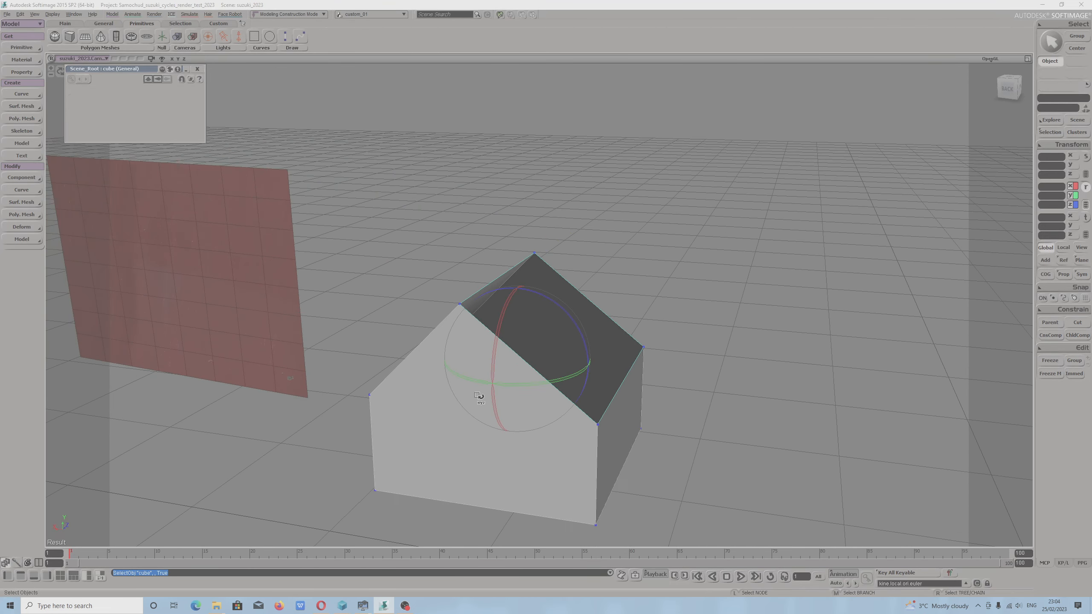
scroll(479, 399, "up", 3)
key("m")
left_click(414, 303)
scroll(533, 267, "down", 1)
left_click(539, 244, "shift")
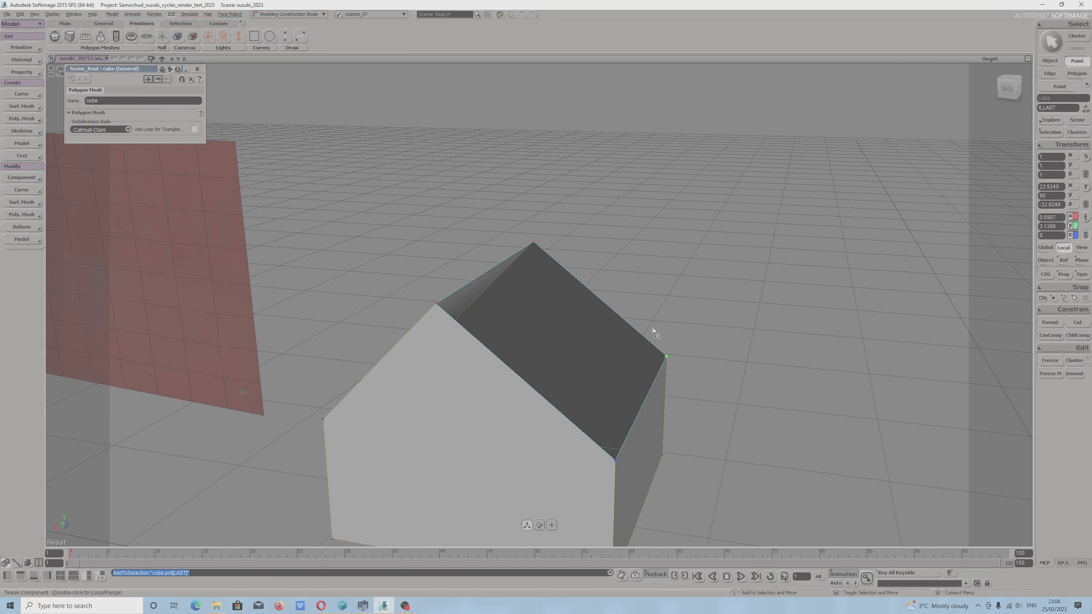
left_click(665, 357, "shift")
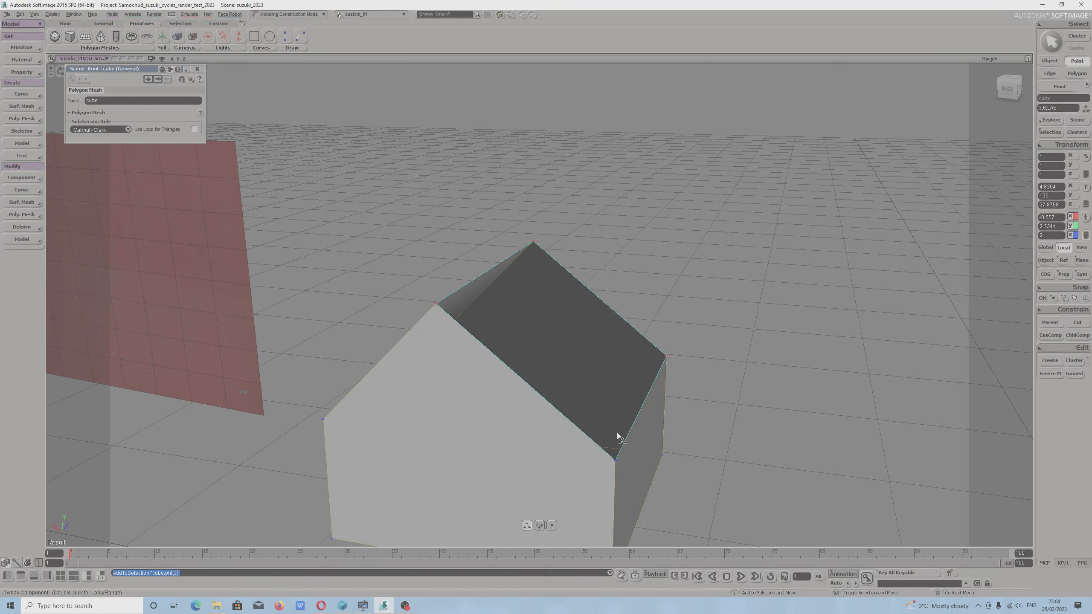
left_click(615, 461, "shift")
left_click(19, 217)
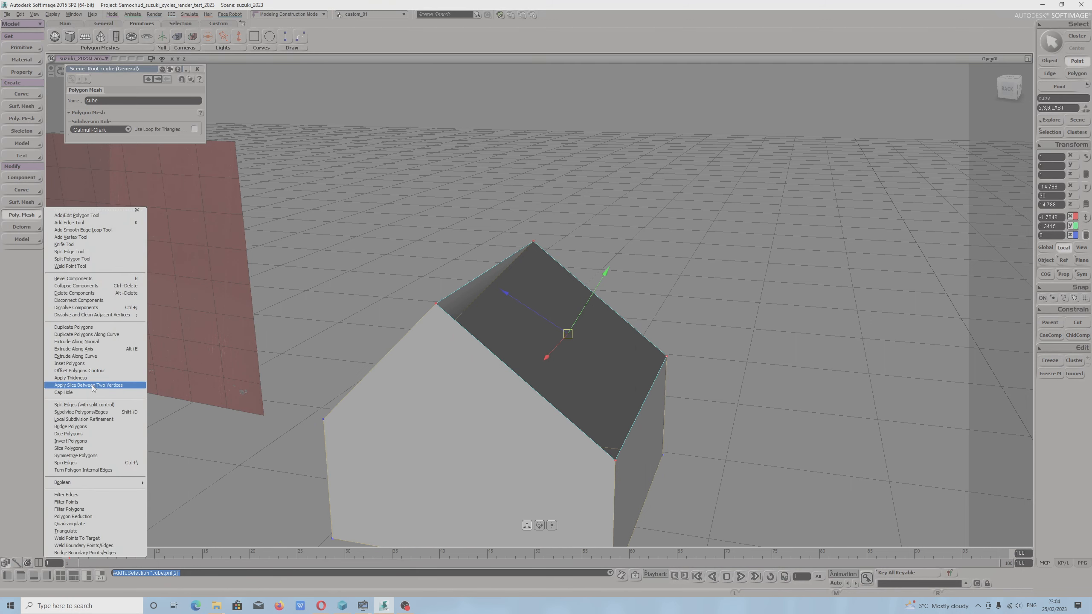
left_click(65, 392)
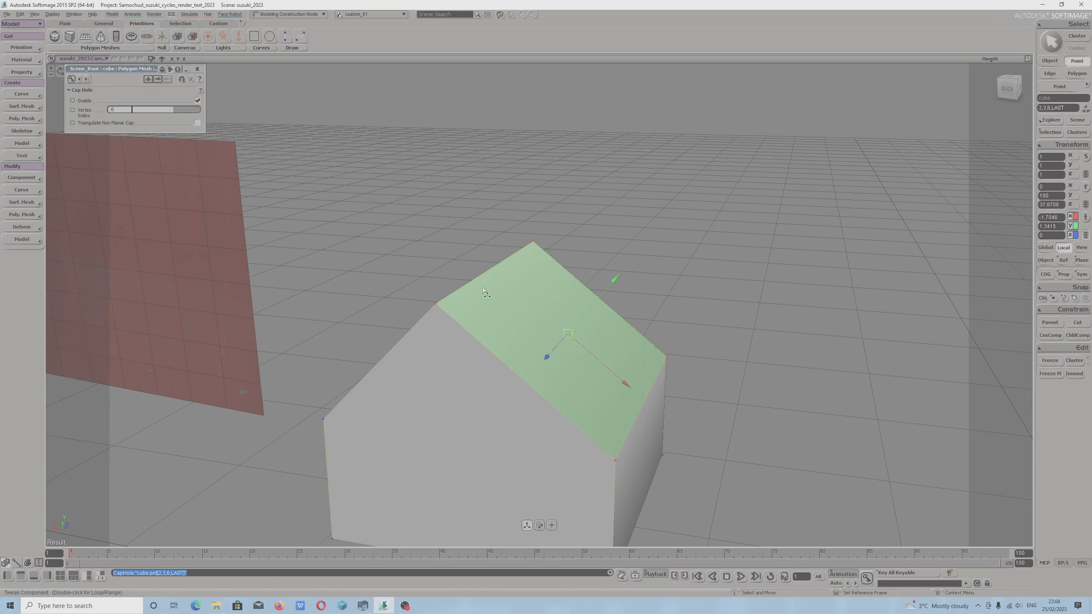
Switch the capped, roof-shaped cube back to object selection and freeze its modeling history.
key("s")
left_click_drag(75, 394, 580, 340)
left_click(1056, 49)
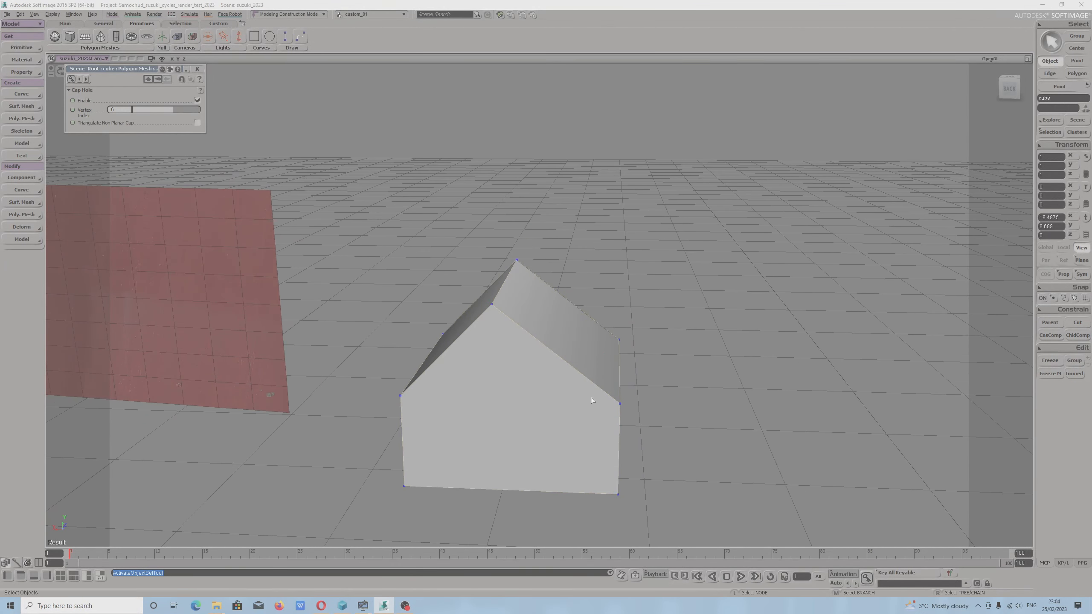
scroll(597, 399, "up", 3)
key("v")
left_click(1047, 374)
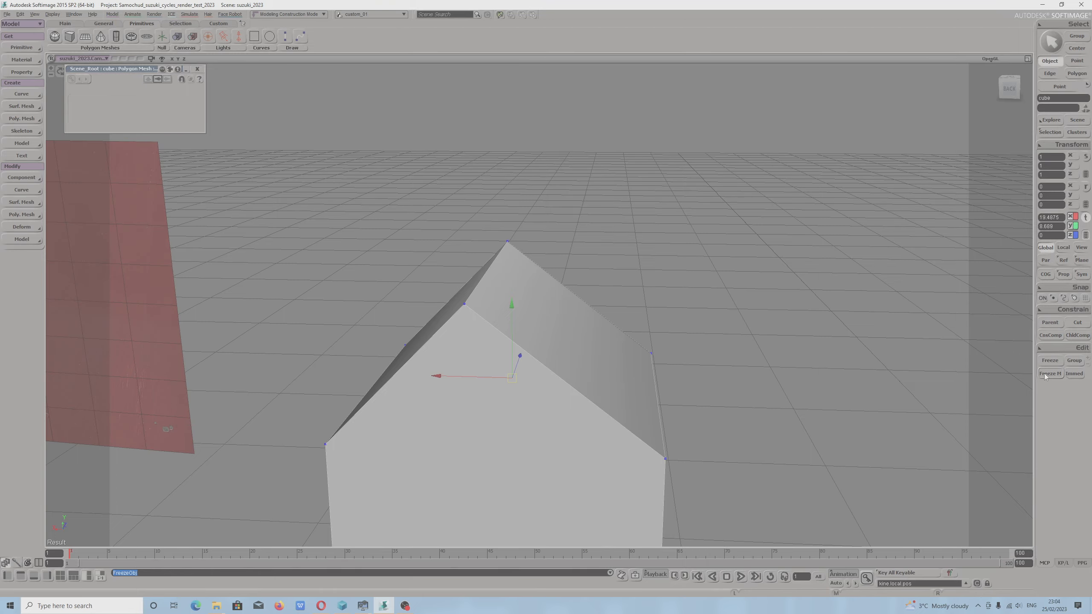
left_click(1045, 376)
key("s")
right_click_drag(622, 417, 639, 386)
left_click_drag(638, 386, 611, 350)
key("space")
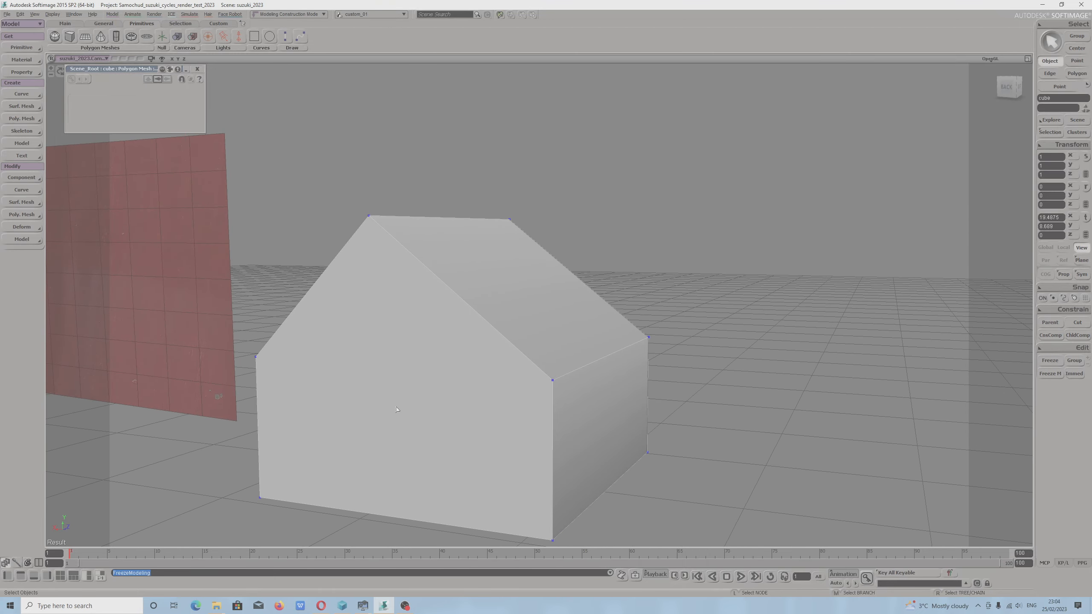
Rename the roofed cube as house and close its property page.
key("v")
key("s")
left_click_drag(485, 378, 520, 397)
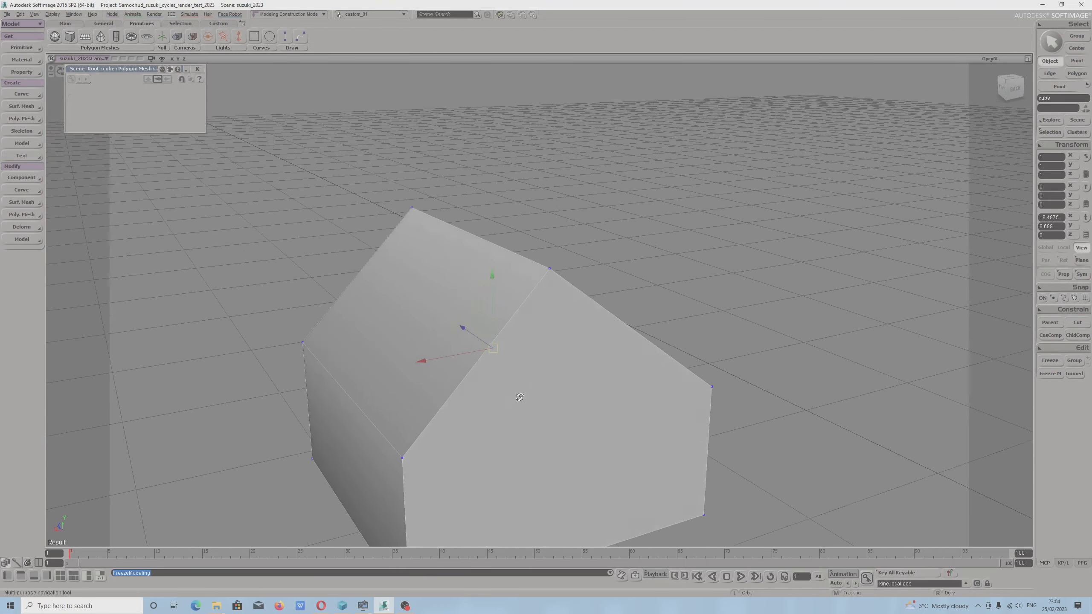
right_click_drag(520, 397, 531, 427)
mouse_move(531, 427)
left_mouse_down()
mouse_move(552, 431)
mouse_move(531, 423)
left_mouse_up()
key("v")
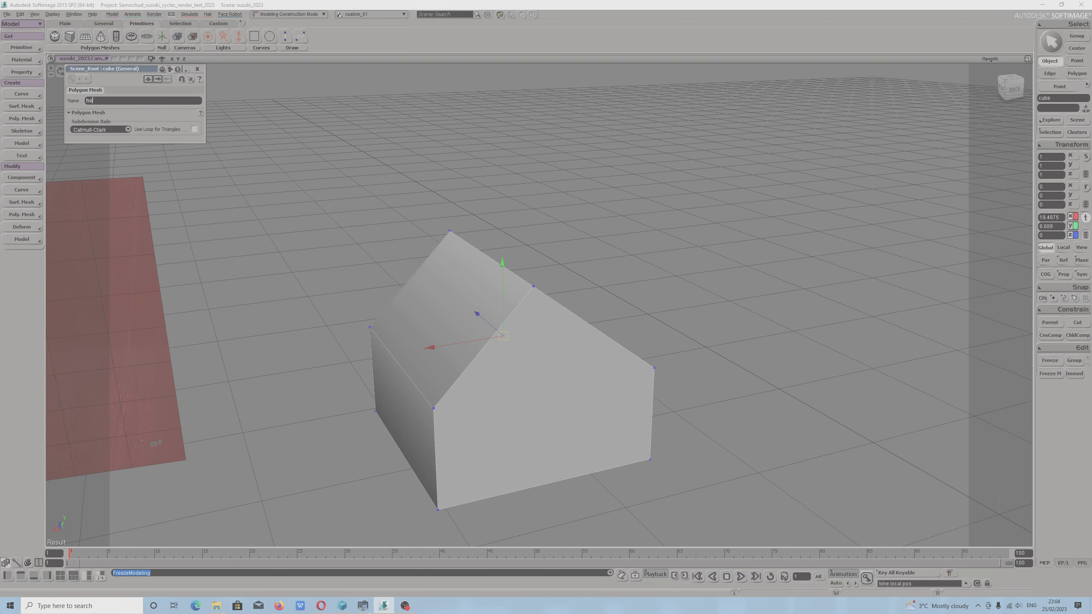
key("Return")
left_click(197, 69)
scroll(492, 372, "down", 4)
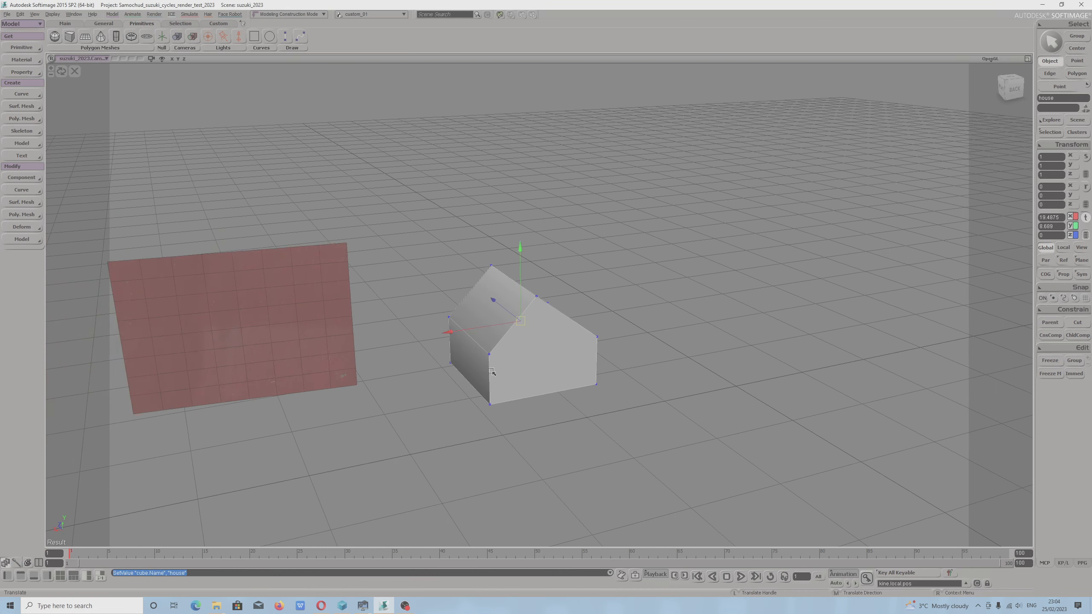
Exit the isolated view to show all objects and frame the car body mesh in the viewport.
scroll(491, 372, "down", 3)
left_click(74, 71)
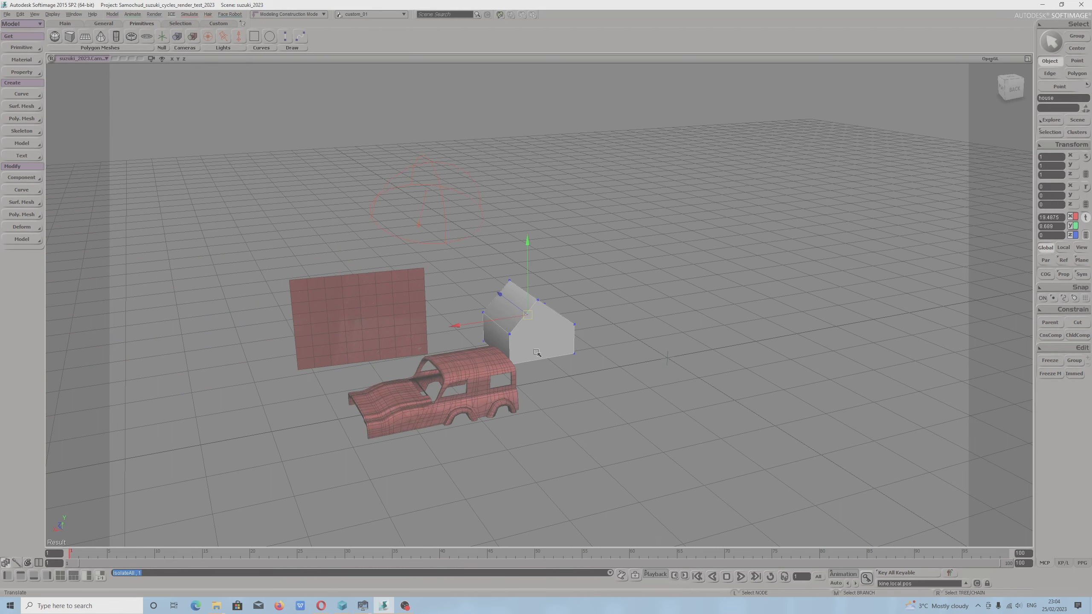
left_click(444, 420)
scroll(410, 423, "up", 3)
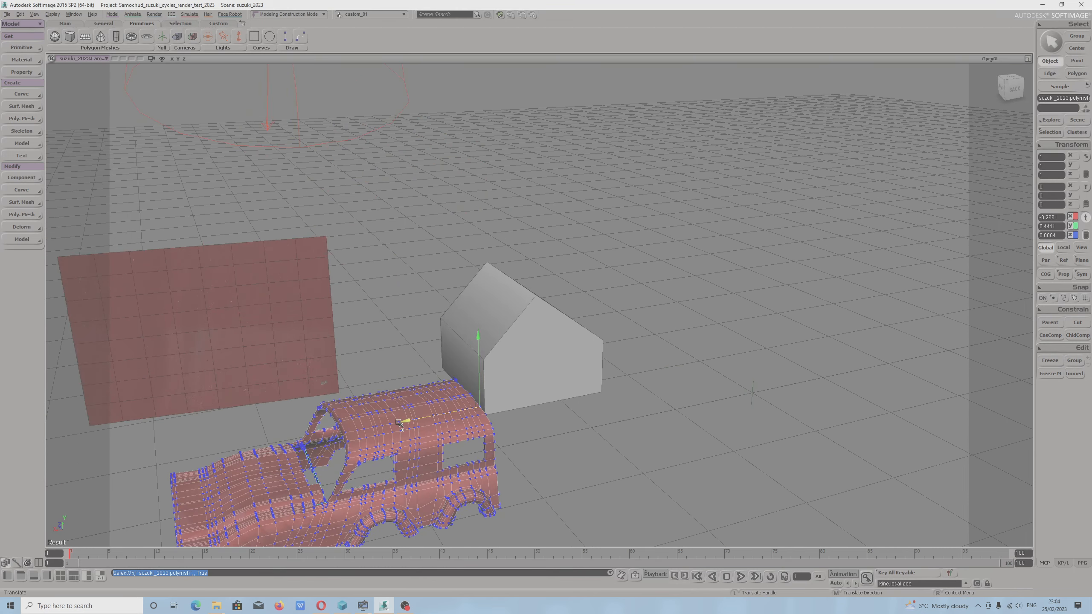
key("f")
mouse_move(536, 413)
right_mouse_down()
mouse_move(584, 380)
mouse_move(536, 400)
mouse_move(546, 402)
right_mouse_up()
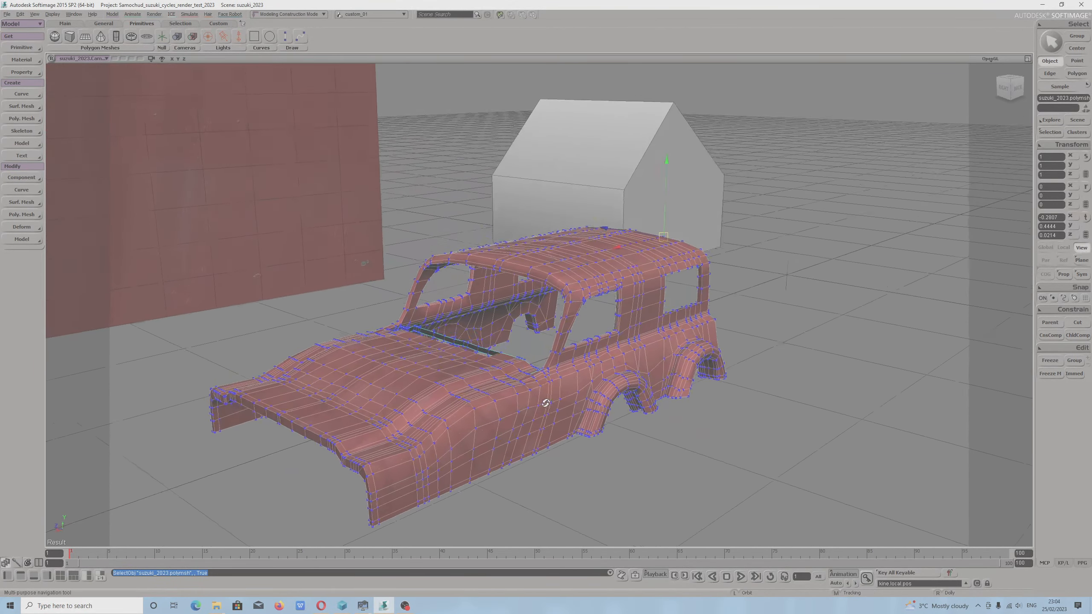
scroll(509, 397, "down", 3)
left_click_drag(509, 397, 583, 451)
Select the large upright grid and pick a rectangular range of its polygons.
left_click(327, 271)
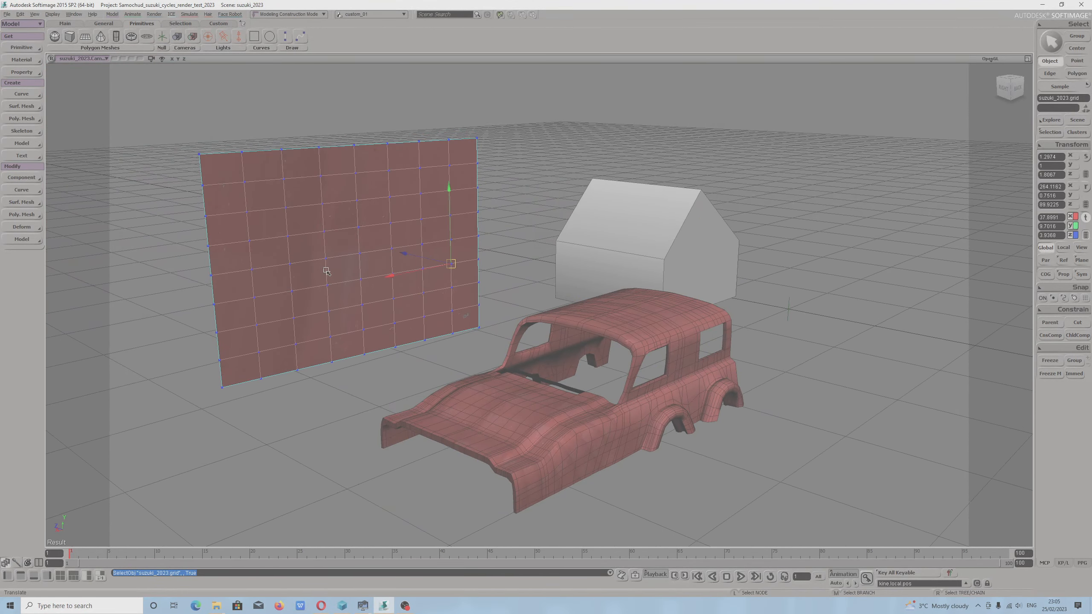
key("m")
left_click(338, 271)
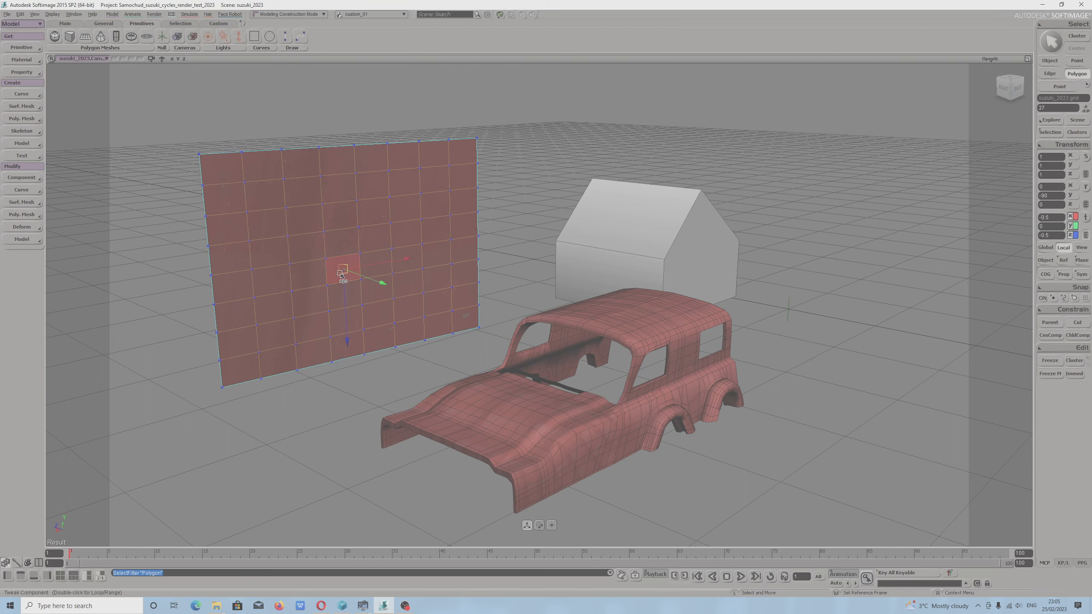
right_click_drag(458, 239, 455, 255)
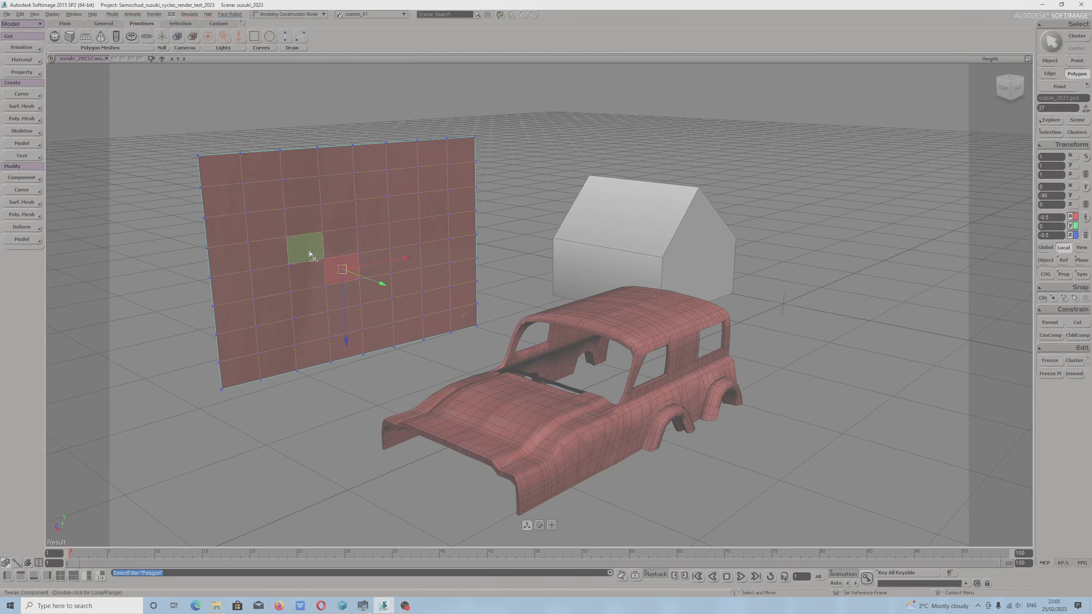
left_click(340, 251)
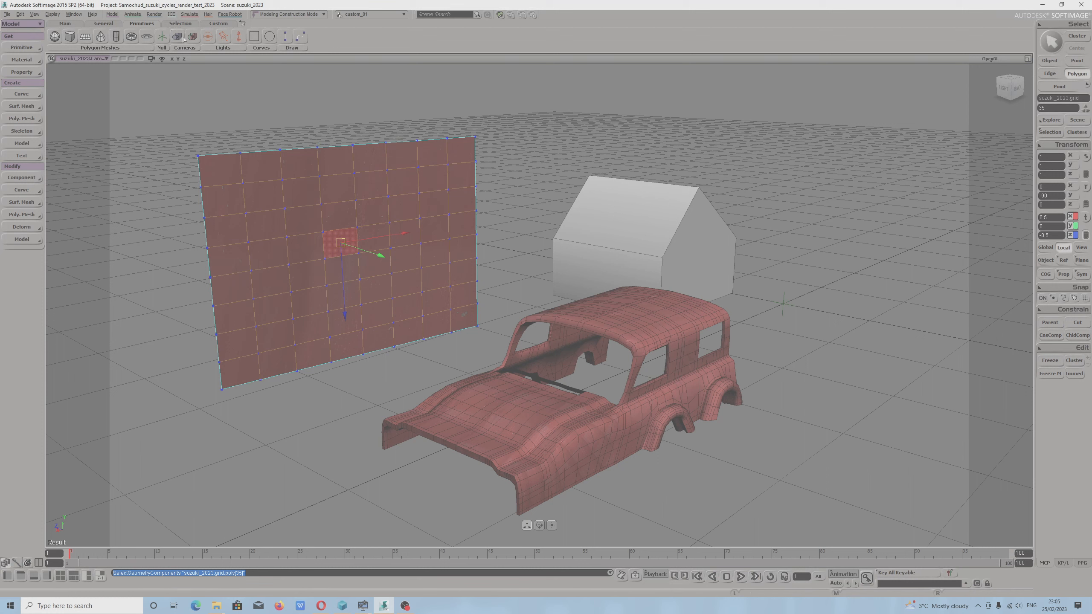
left_click(180, 23)
key("u")
mouse_move(211, 130)
left_mouse_down()
mouse_move(220, 165)
mouse_move(453, 313)
mouse_move(292, 349)
mouse_move(242, 258)
mouse_move(259, 313)
mouse_move(412, 293)
left_mouse_up()
key("s")
left_click_drag(596, 434, 585, 410)
right_click_drag(585, 410, 563, 415)
left_click_drag(563, 414, 545, 394)
Open the Cycles renderer options and review the Light Paths, Color Managements and Sampling settings.
left_click(154, 14)
mouse_move(180, 141)
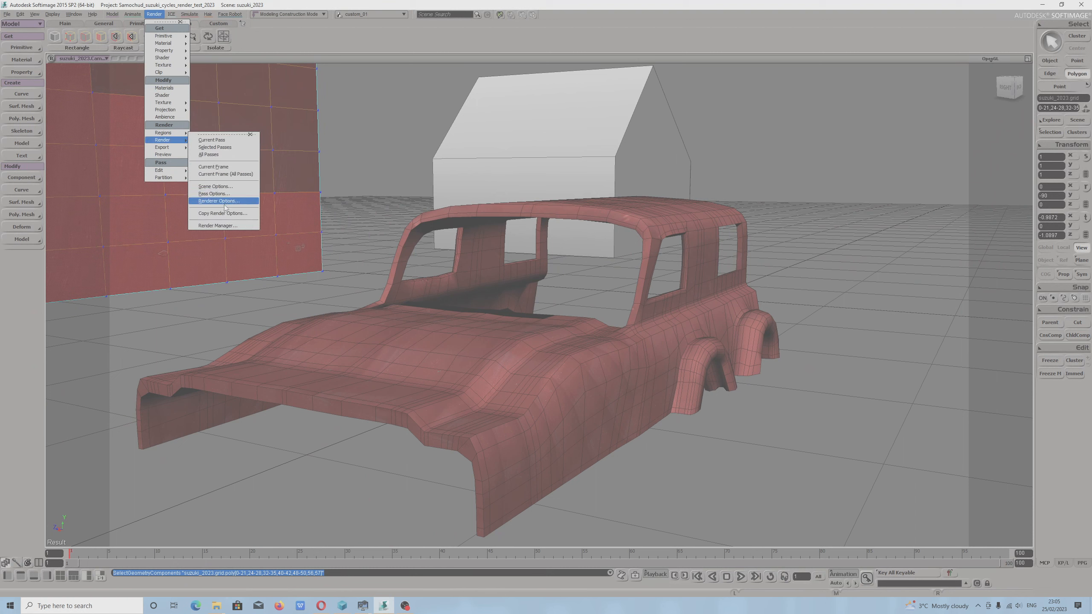
left_click(224, 202)
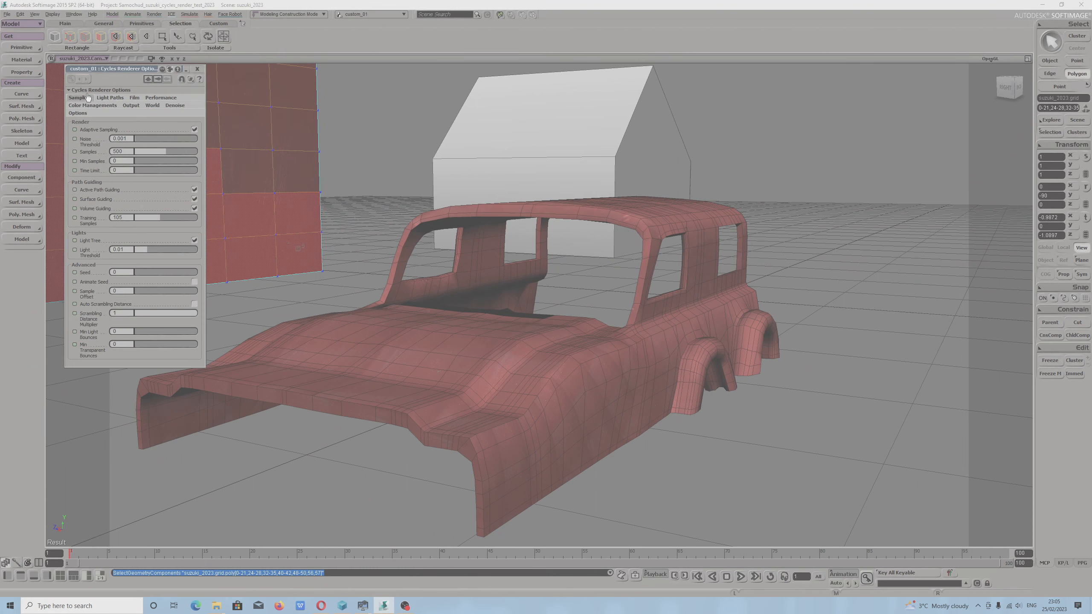
left_click(111, 98)
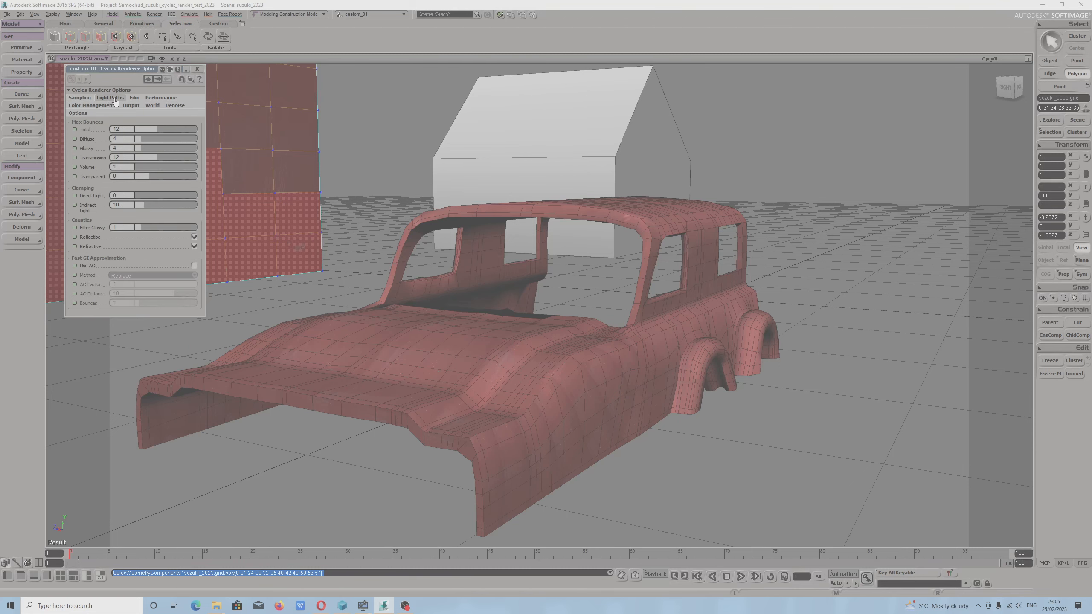
left_click(96, 105)
left_click(79, 98)
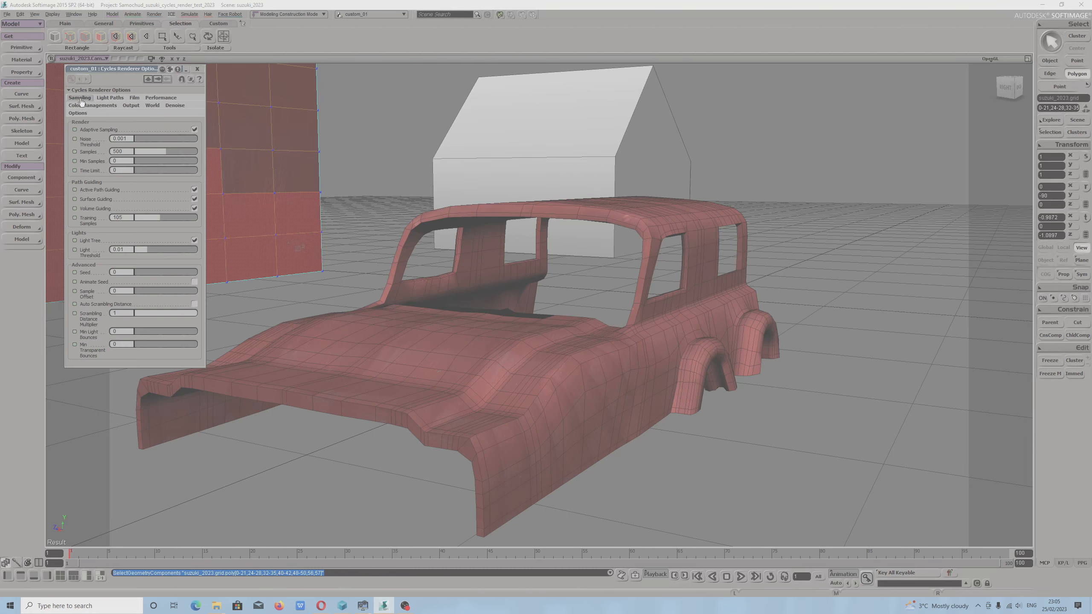
Switch to Opera and open a new tab ready for a web search.
left_click(321, 606)
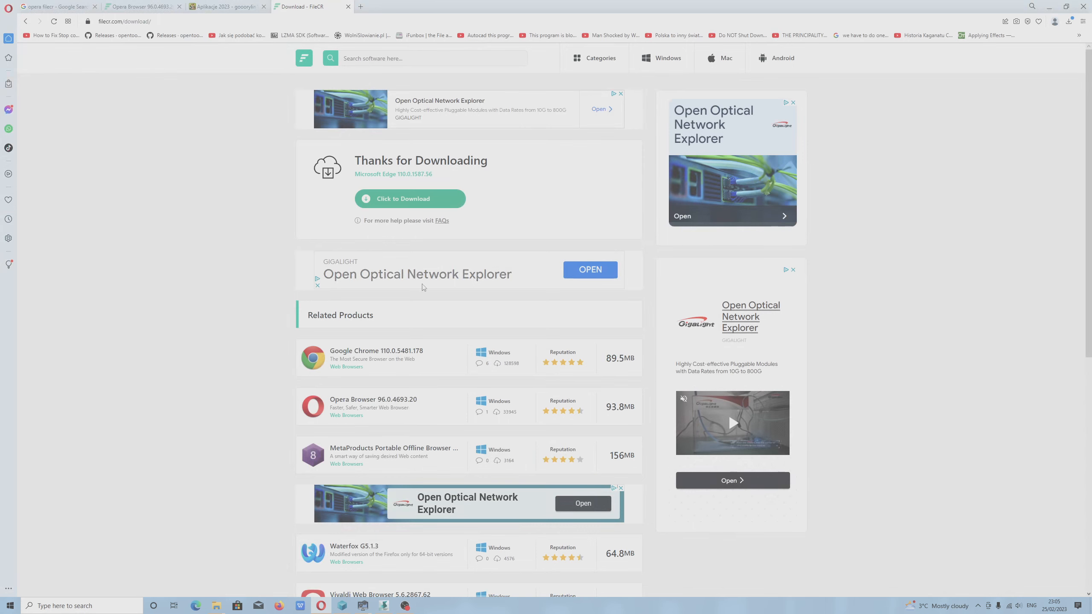
left_click(358, 7)
left_click(475, 85)
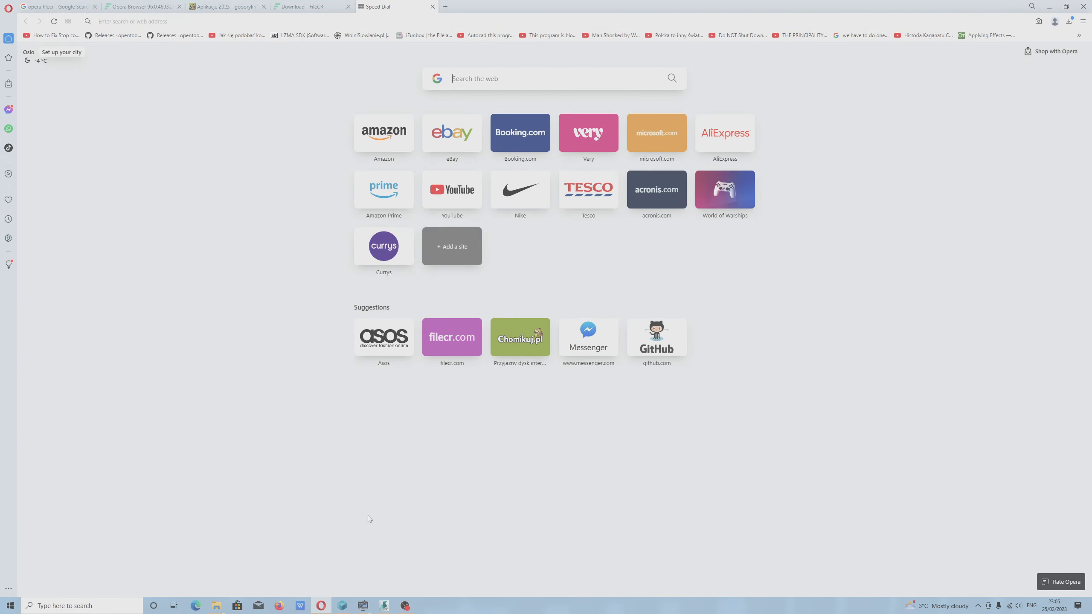
left_click(405, 606)
left_click(814, 496)
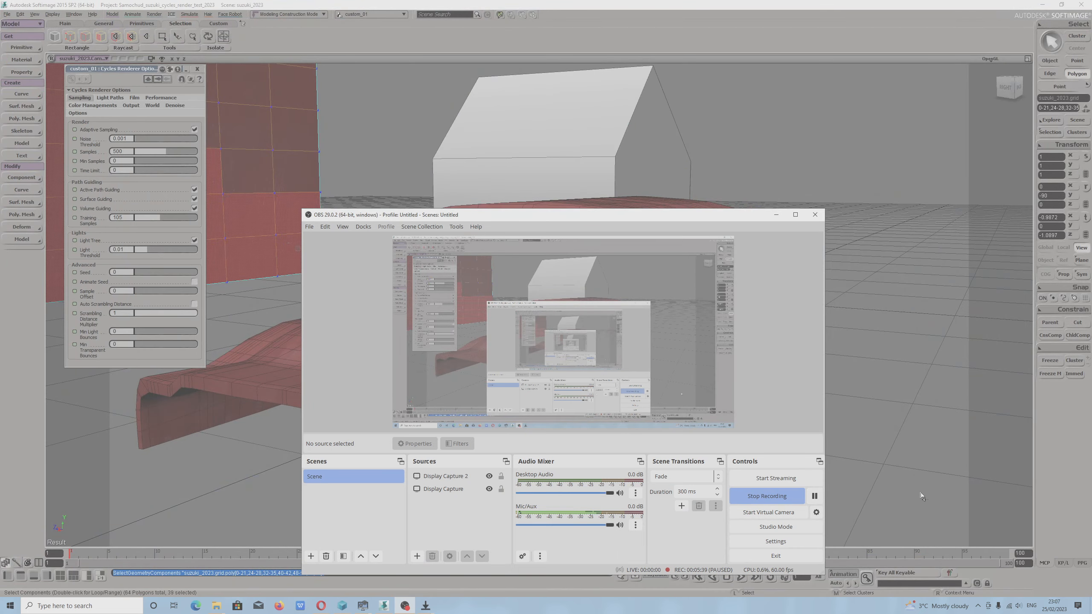
left_click(776, 215)
Clear the grid's polygon selection and close one of the Problem with Download windows.
left_click(581, 374)
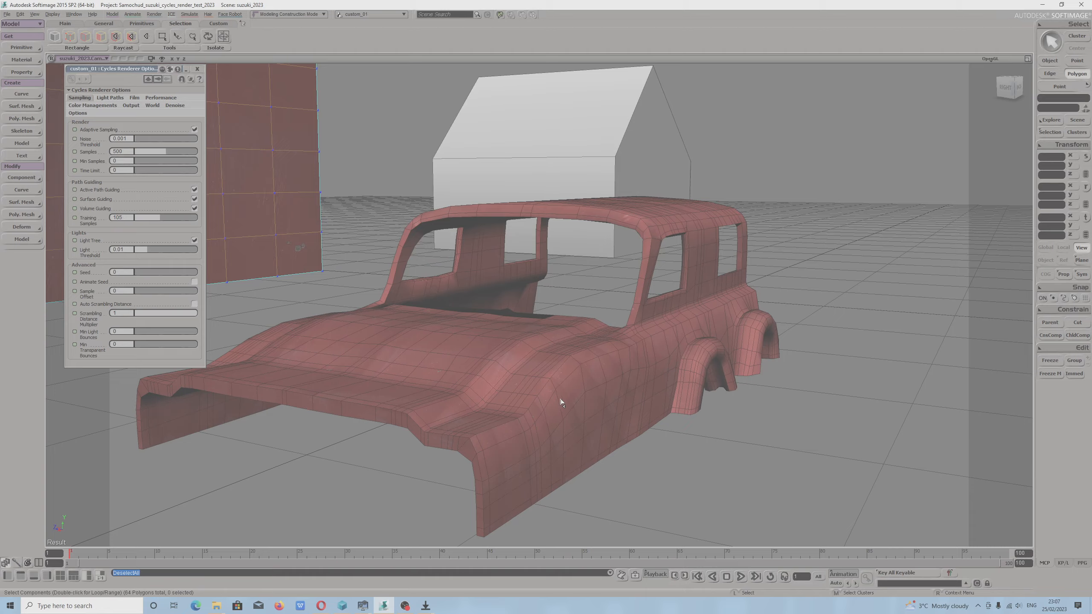
key("s")
right_click_drag(560, 400, 543, 411)
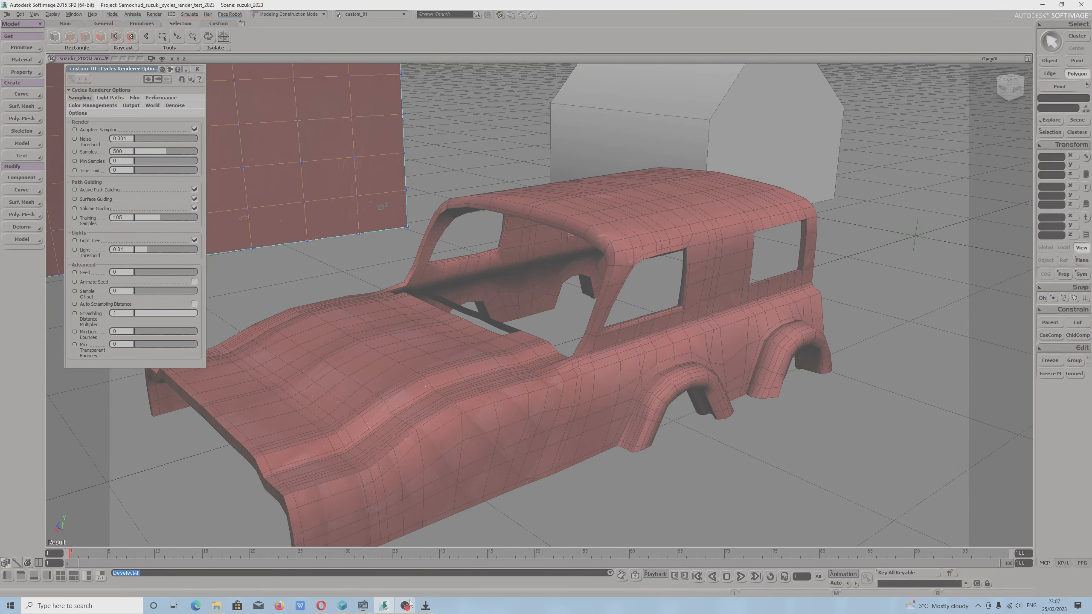
mouse_move(426, 606)
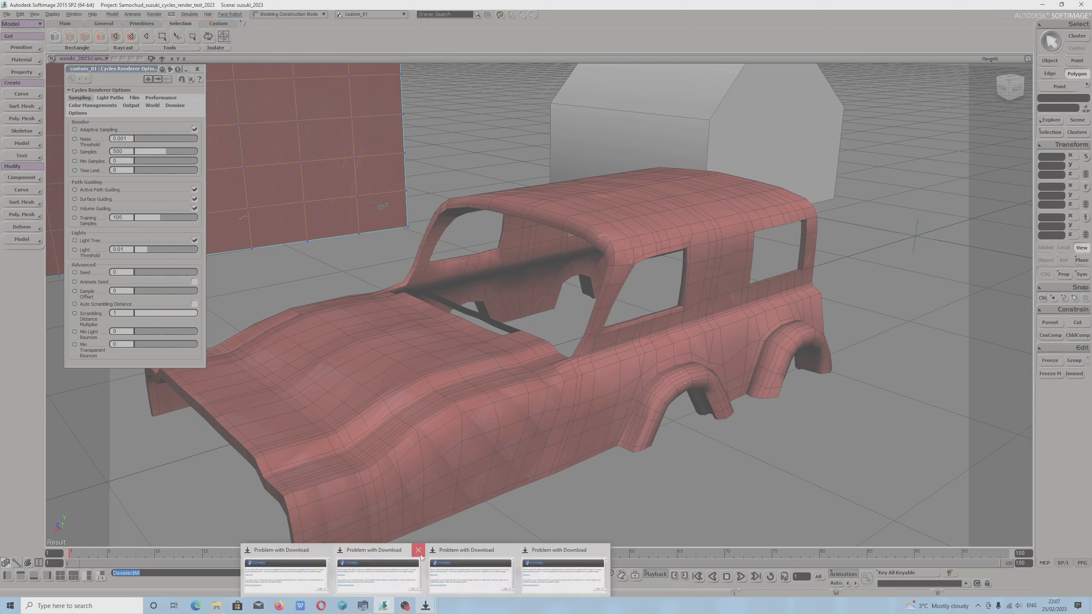
left_click(418, 550)
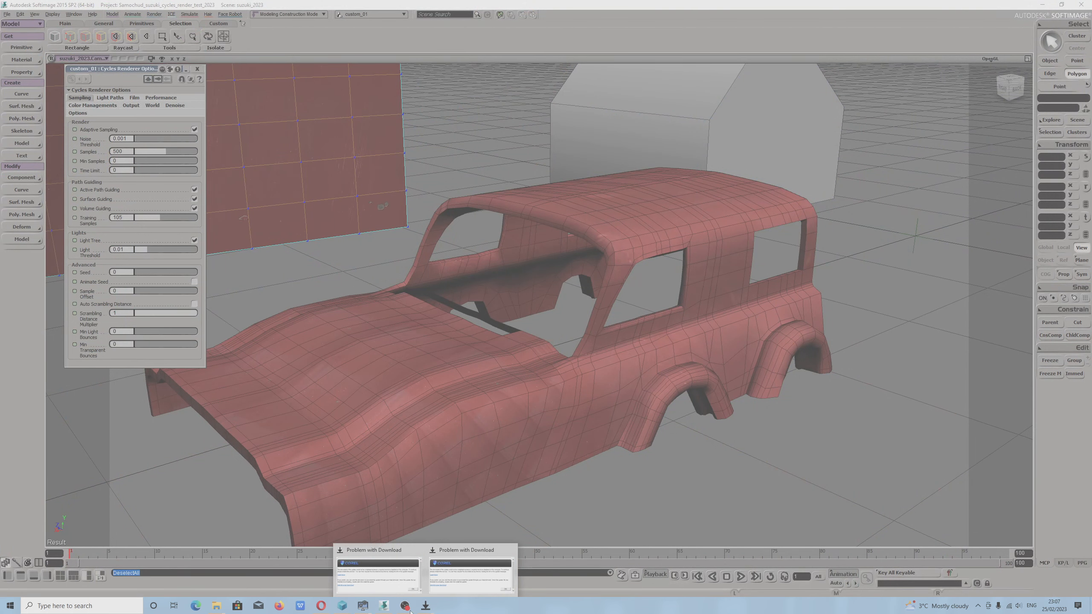
mouse_move(385, 607)
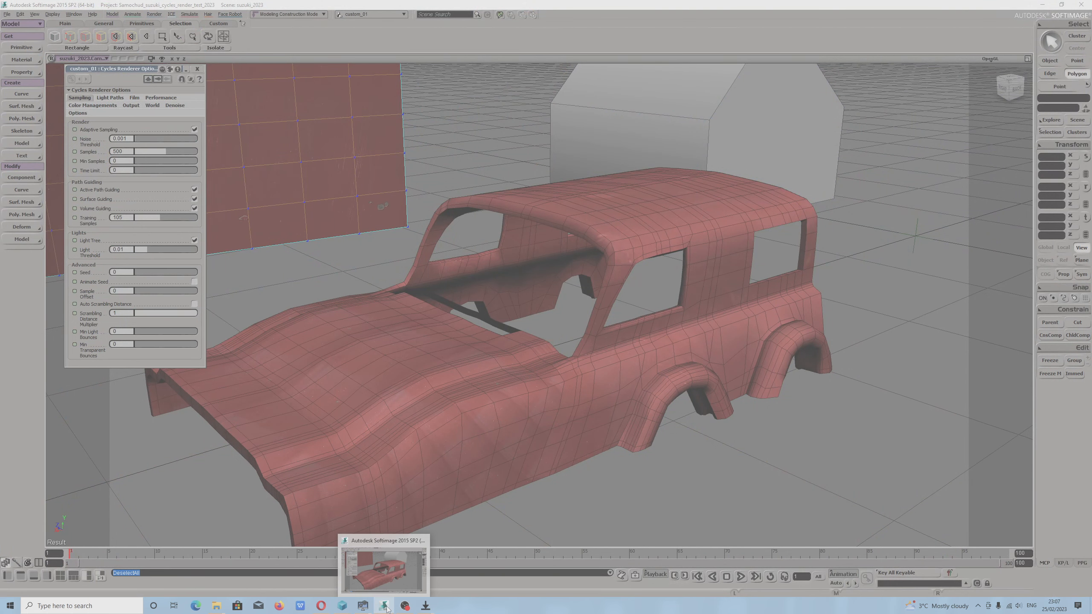
Return to object selection and select the car body mesh.
key("s")
left_click_drag(404, 374, 420, 416)
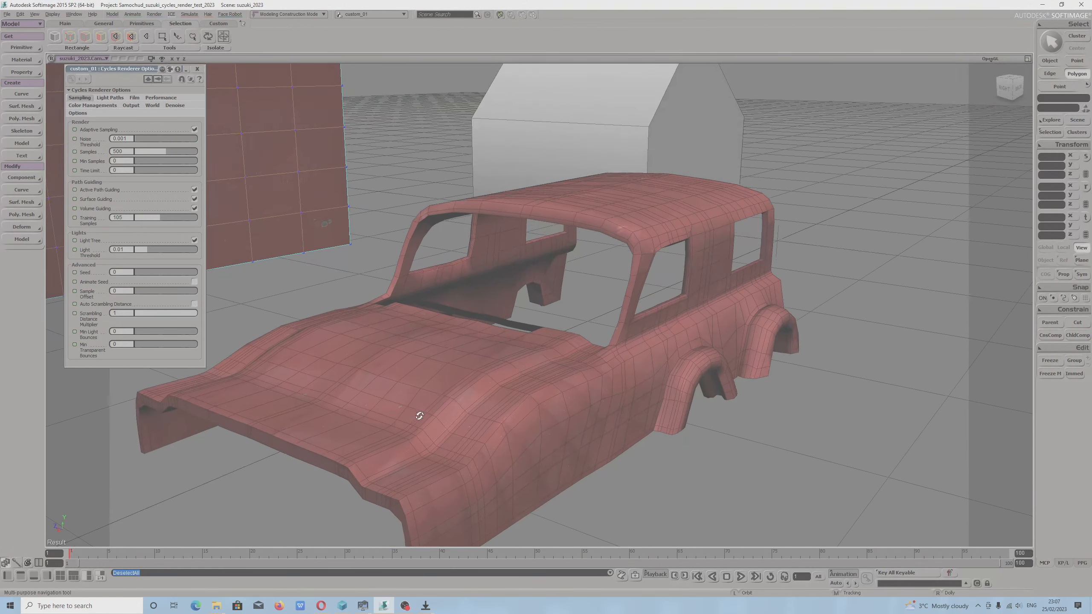
key("v")
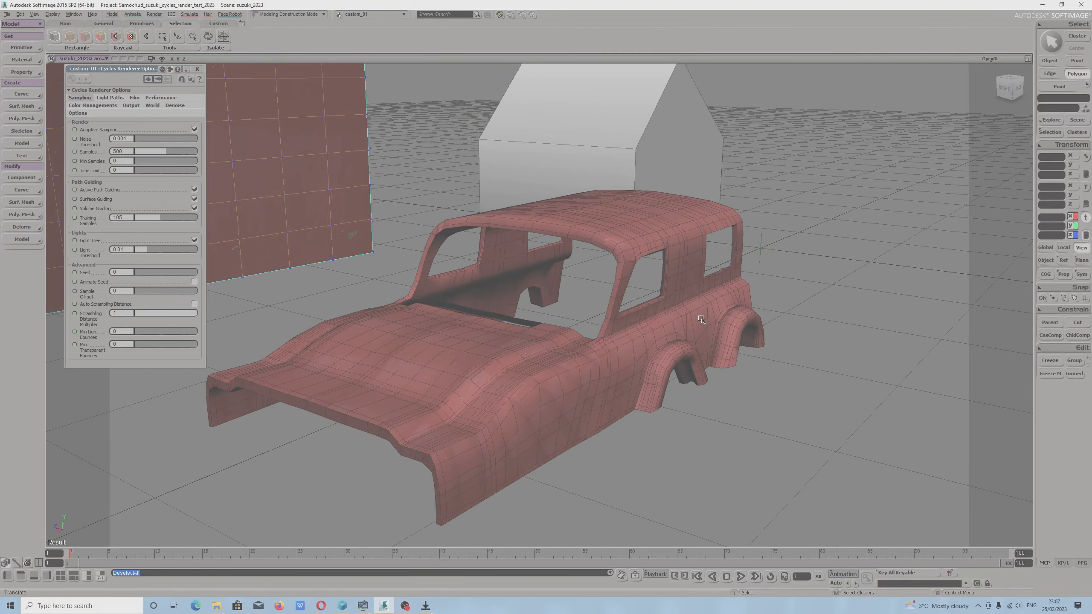
left_click(1049, 60)
left_click(642, 320)
key("s")
left_click_drag(702, 310, 543, 374)
key("s")
Switch to Opera and search the web for "some softimage addons".
left_click(321, 605)
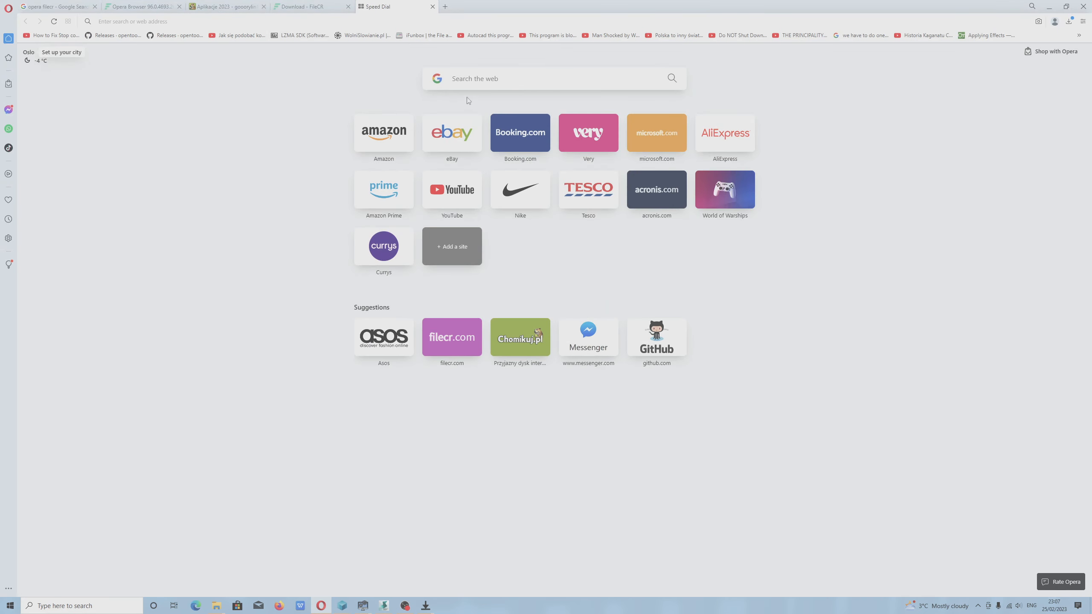
left_click(465, 76)
type("so")
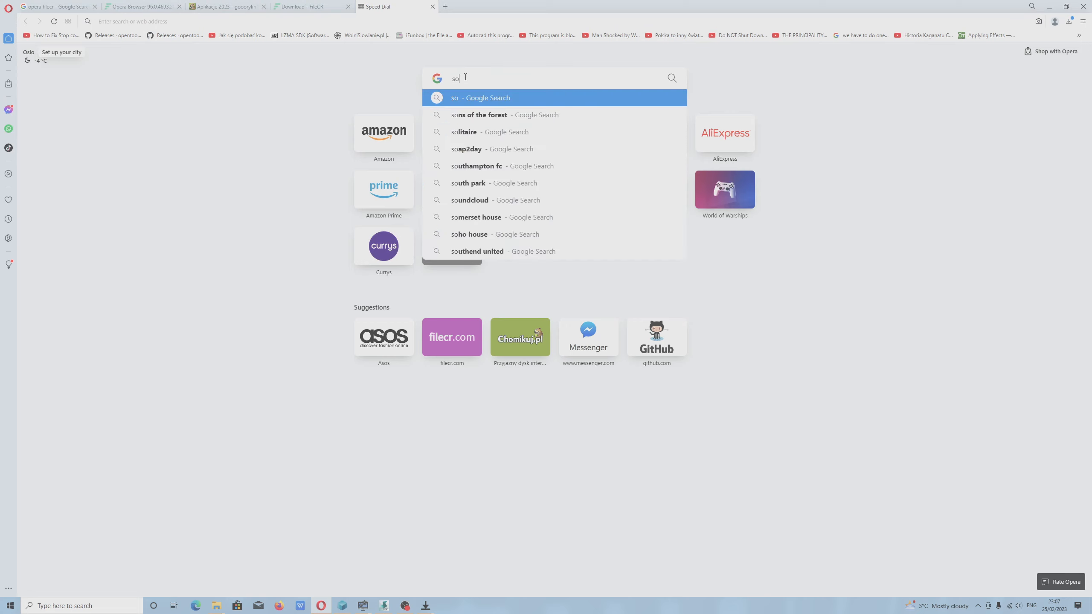
type("me so")
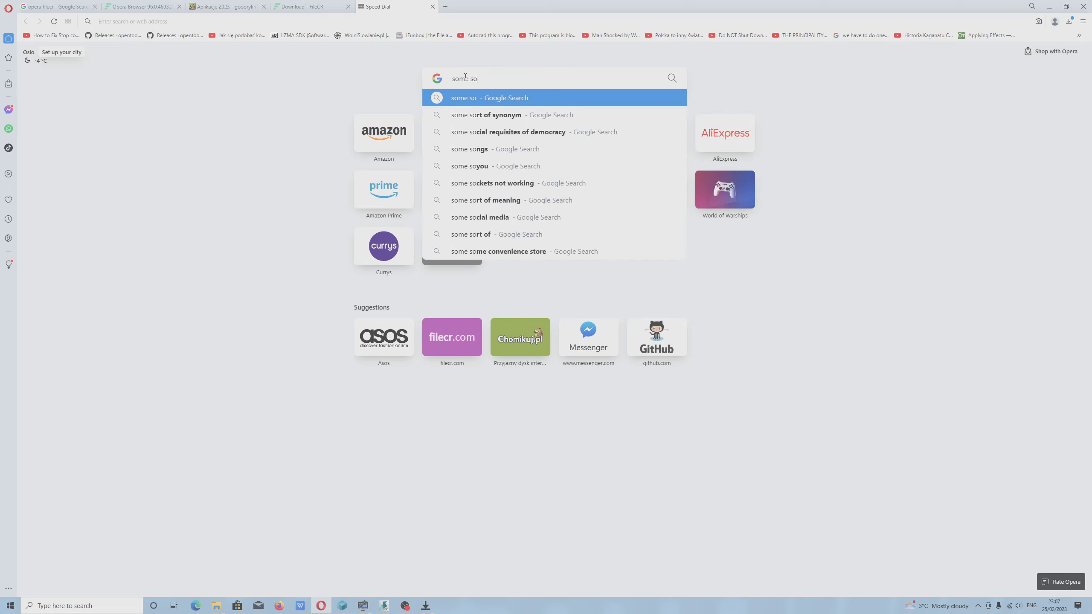
type("ftimage ")
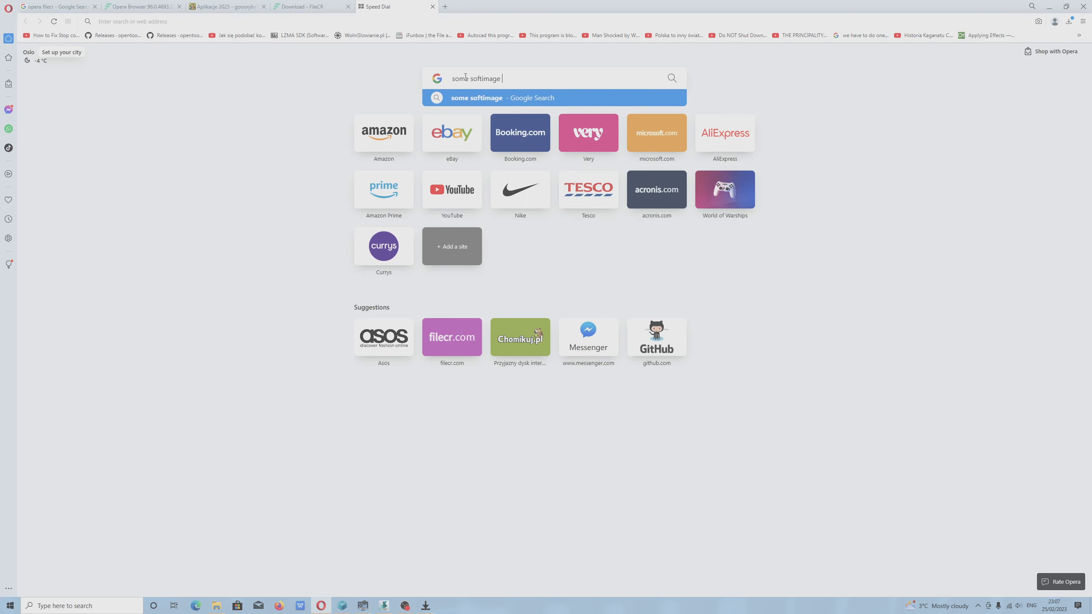
type("addons")
key("Return")
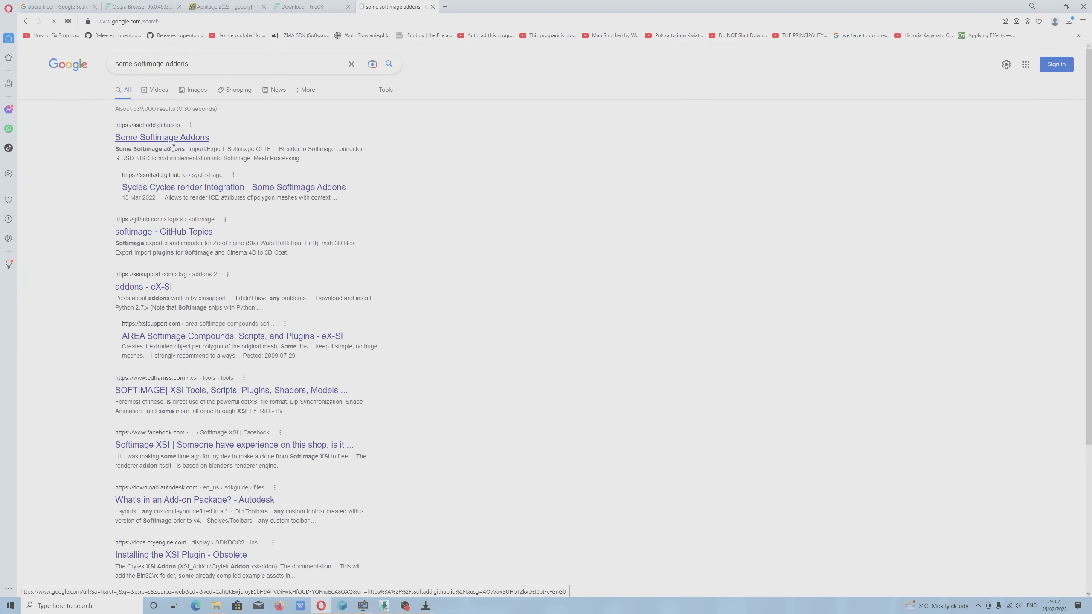
Open the Some Softimage Addons site and go to its Sycles 2.1 page in the Rendering section.
left_click(172, 138)
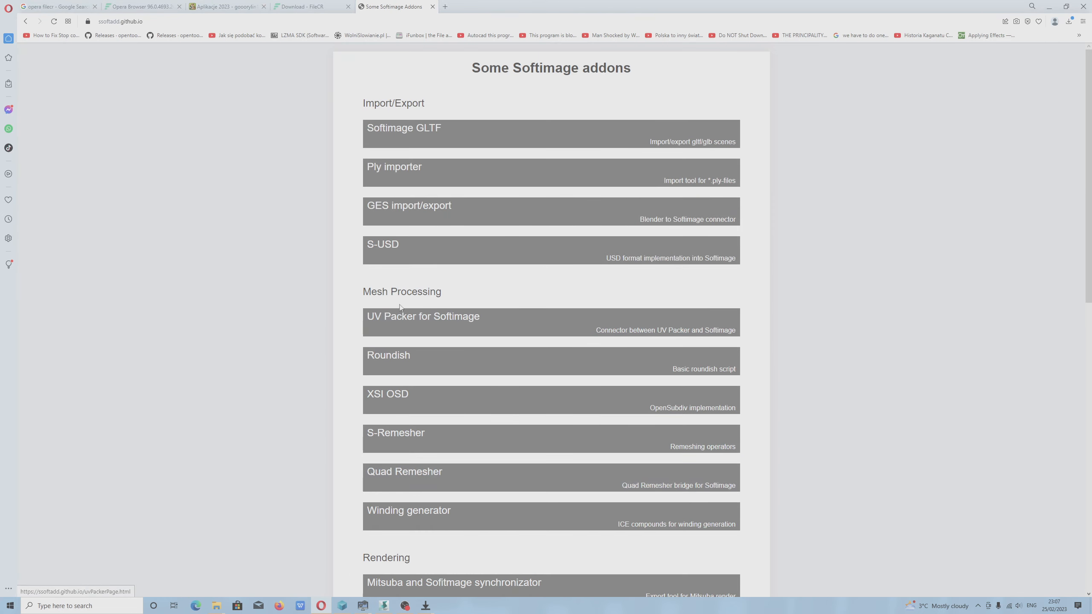
scroll(434, 477, "down", 4)
left_click(409, 491)
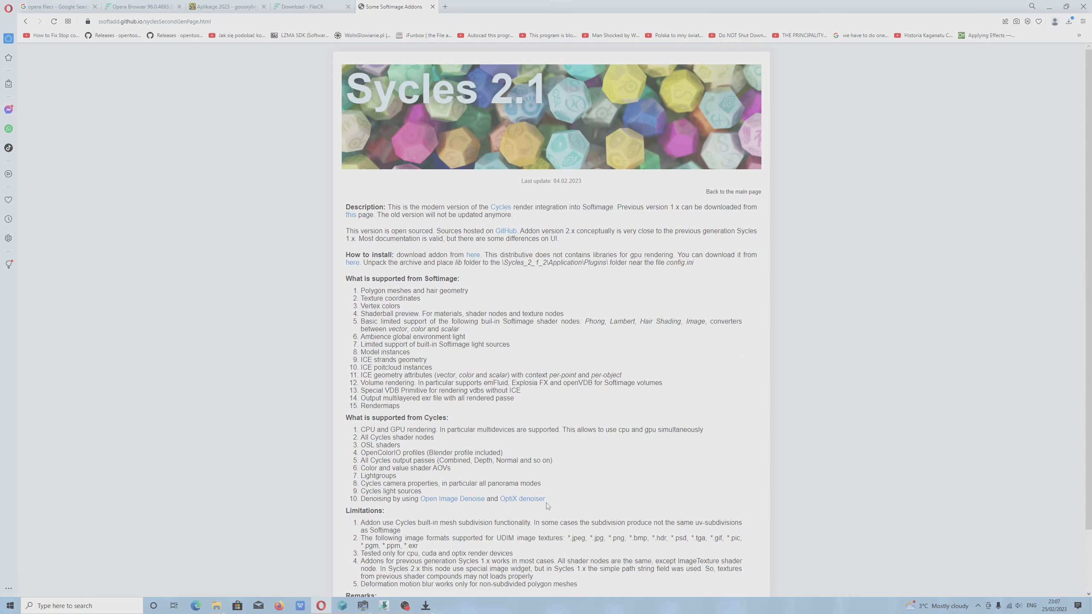
Switch back to Softimage, close the UnfoldCutTag property window and open the Cycles Renderer Options for the scene.
left_click(384, 605)
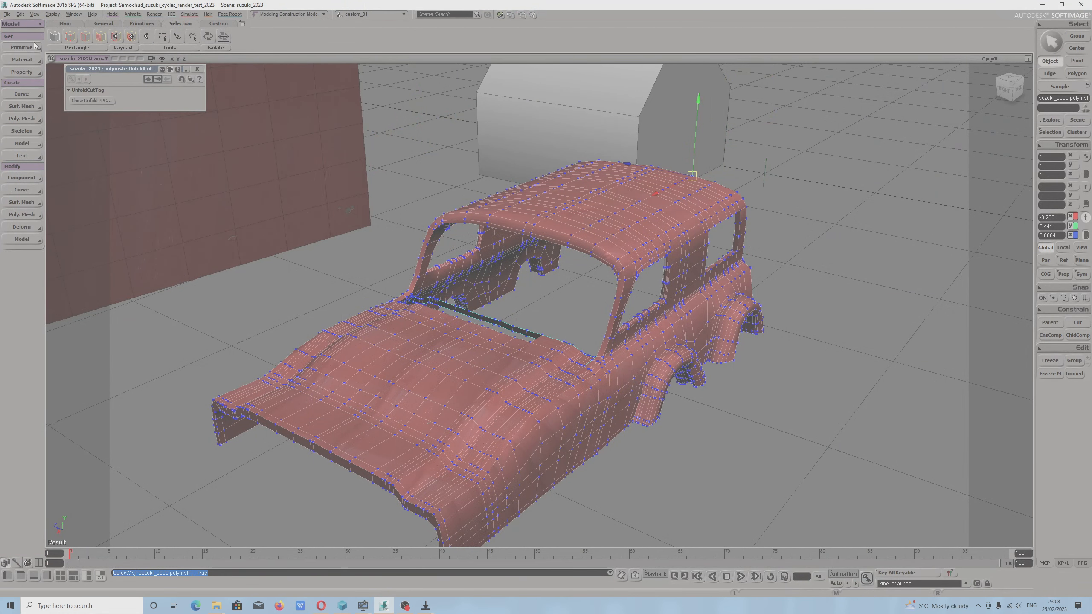
left_click(198, 69)
left_click(156, 14)
mouse_move(176, 142)
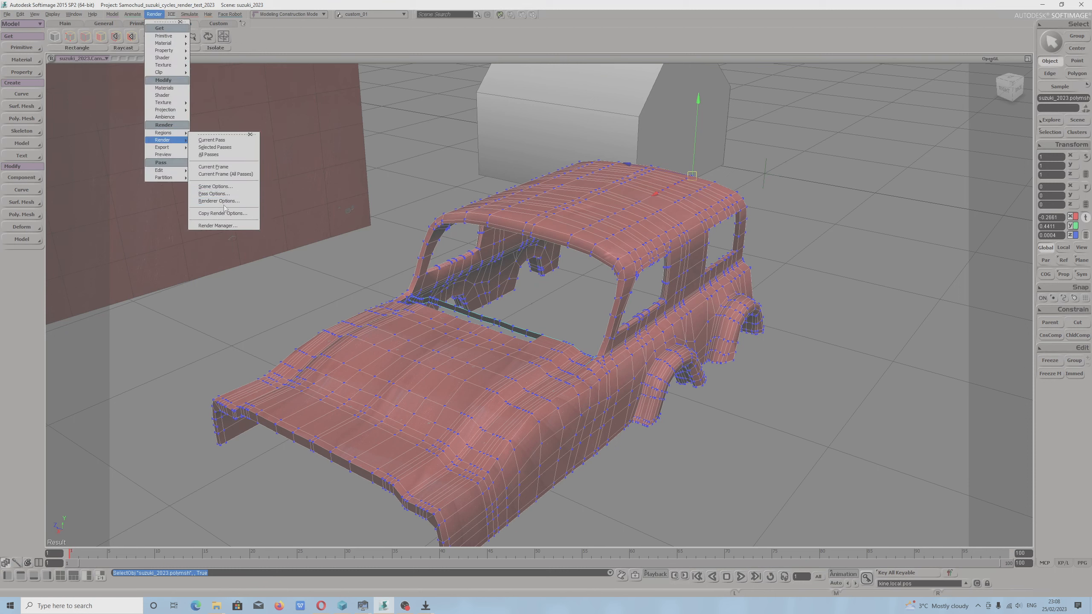
left_click(219, 201)
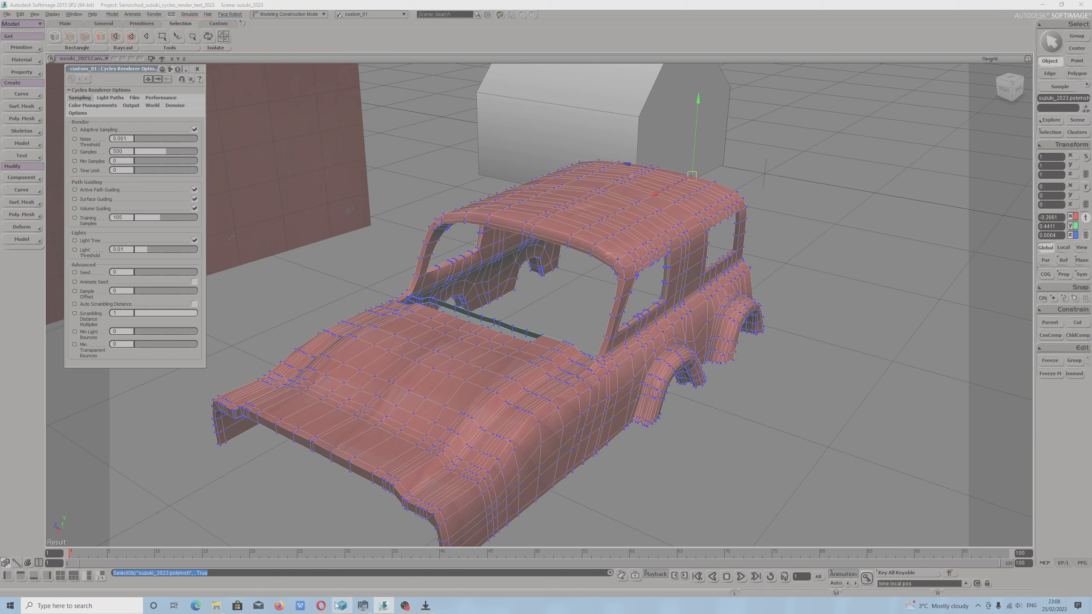
Switch to Opera and look through the Sycles 2.1 page's supported features, limitations and remarks.
left_click(321, 605)
scroll(498, 353, "down", 2)
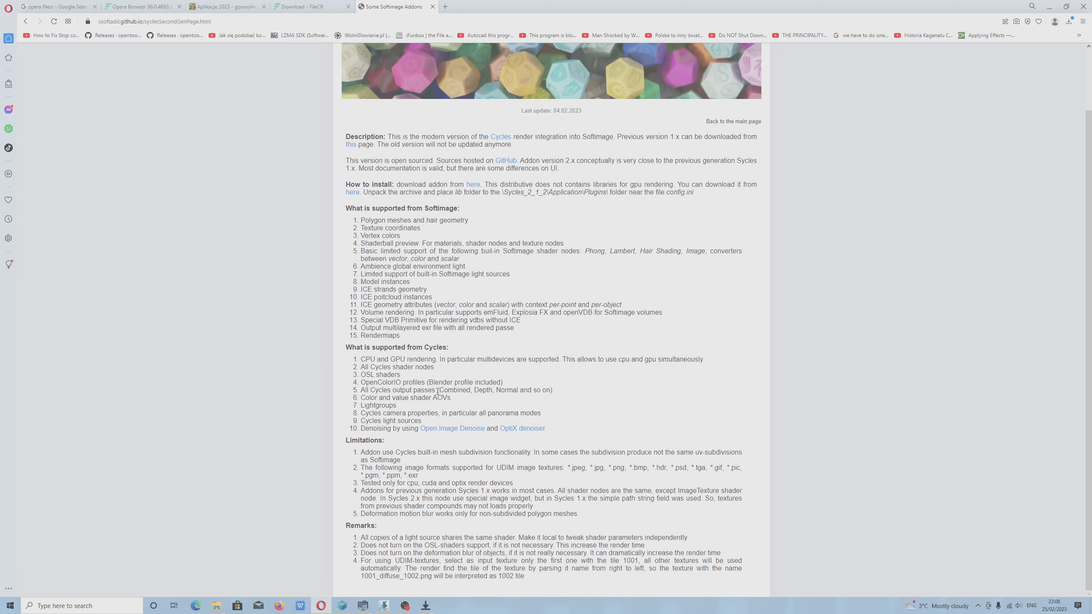
scroll(439, 392, "up", 2)
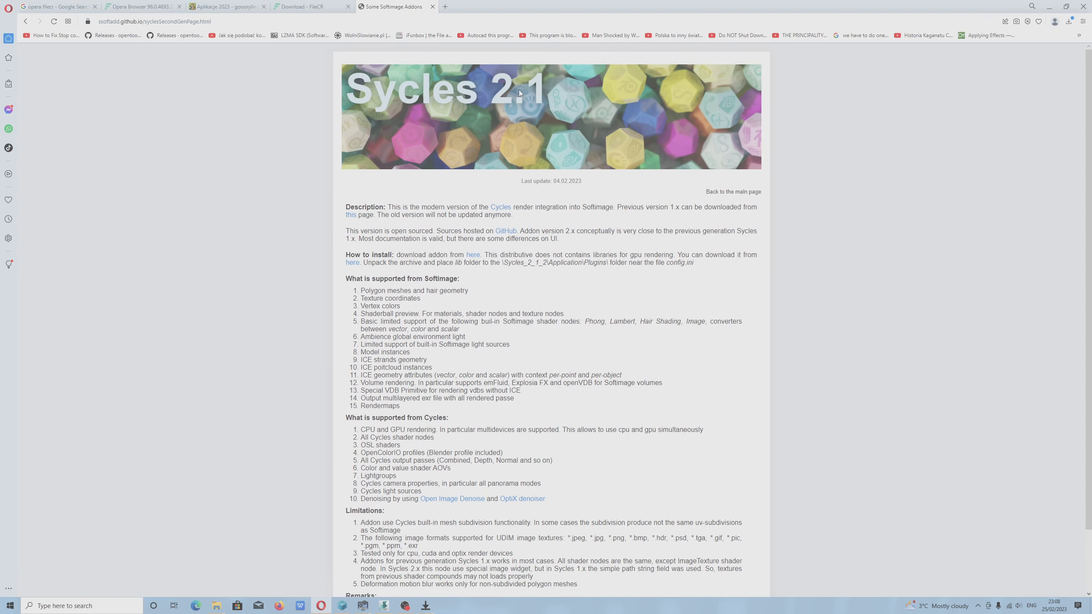
View the Sycles shaders page and the Blendermada materials page from the Rendering section of the addon list.
left_click(33, 23)
scroll(461, 302, "down", 5)
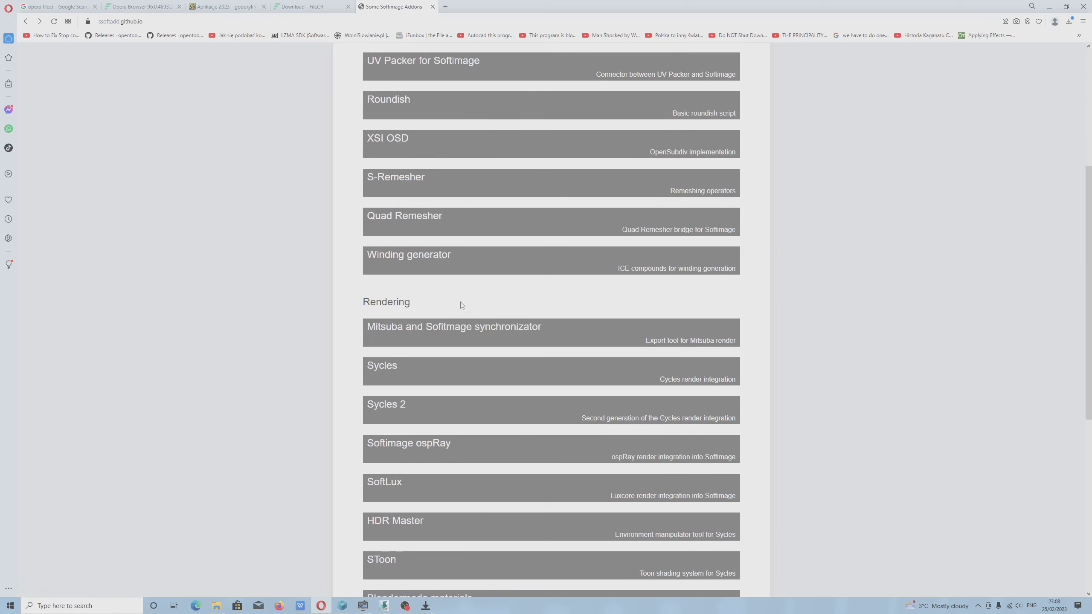
scroll(420, 501, "down", 3)
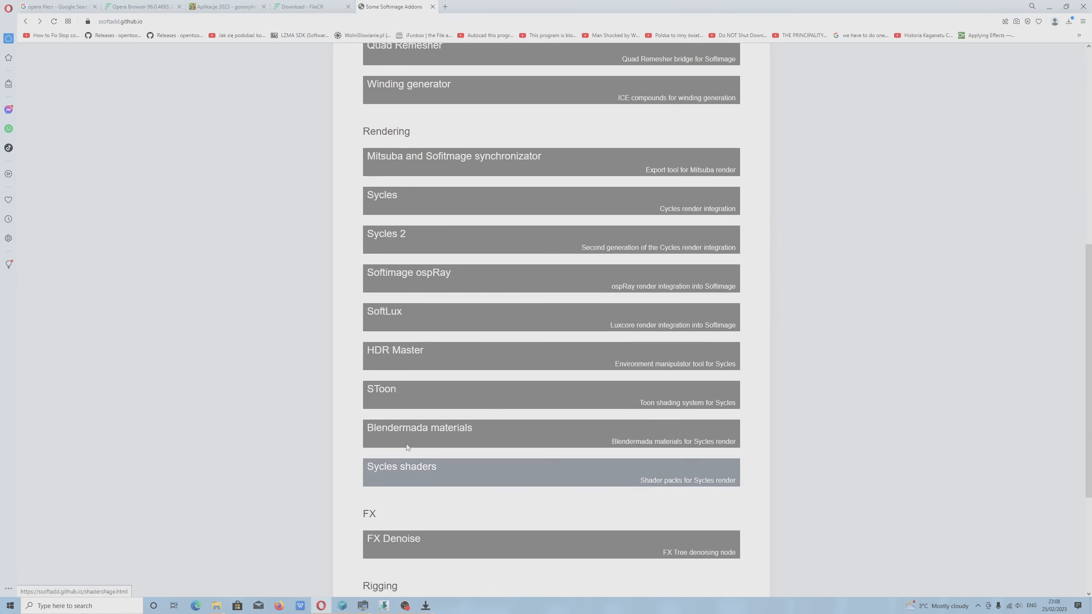
left_click(404, 473)
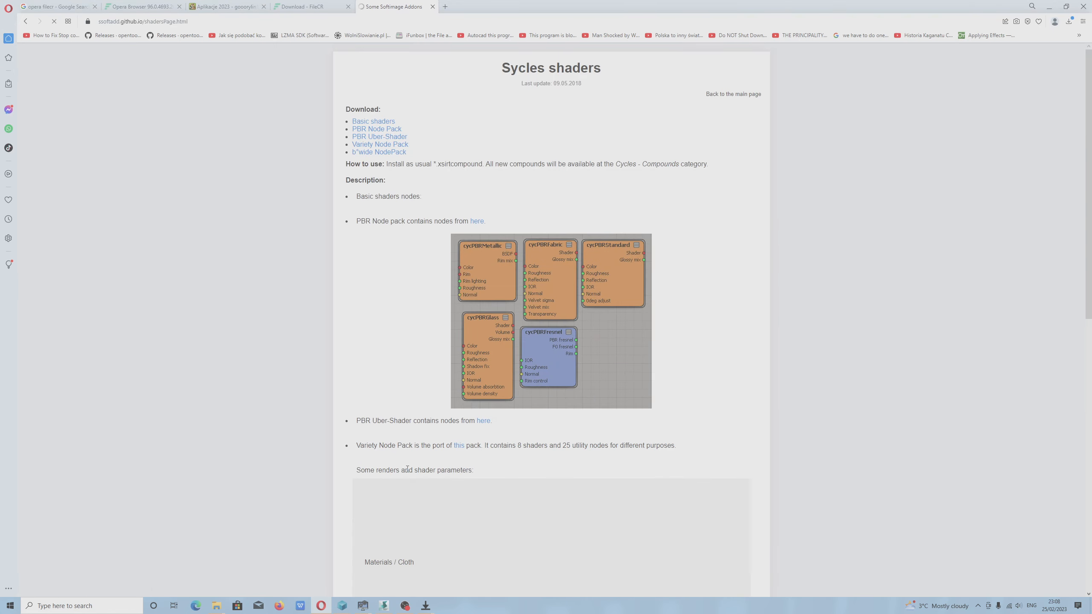
scroll(539, 427, "down", 15)
scroll(537, 425, "down", 10)
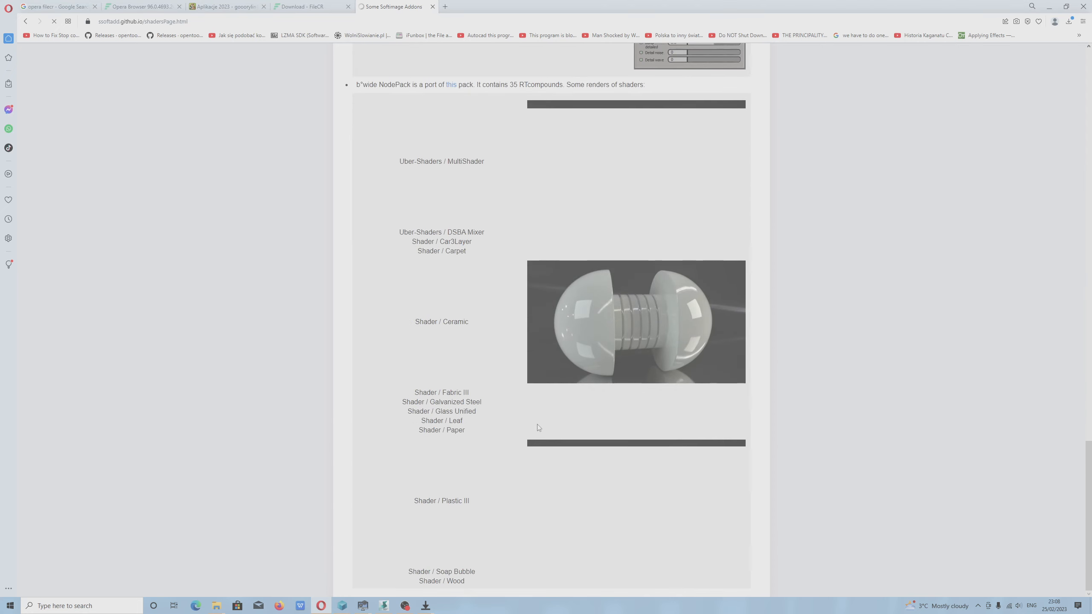
left_click(26, 21)
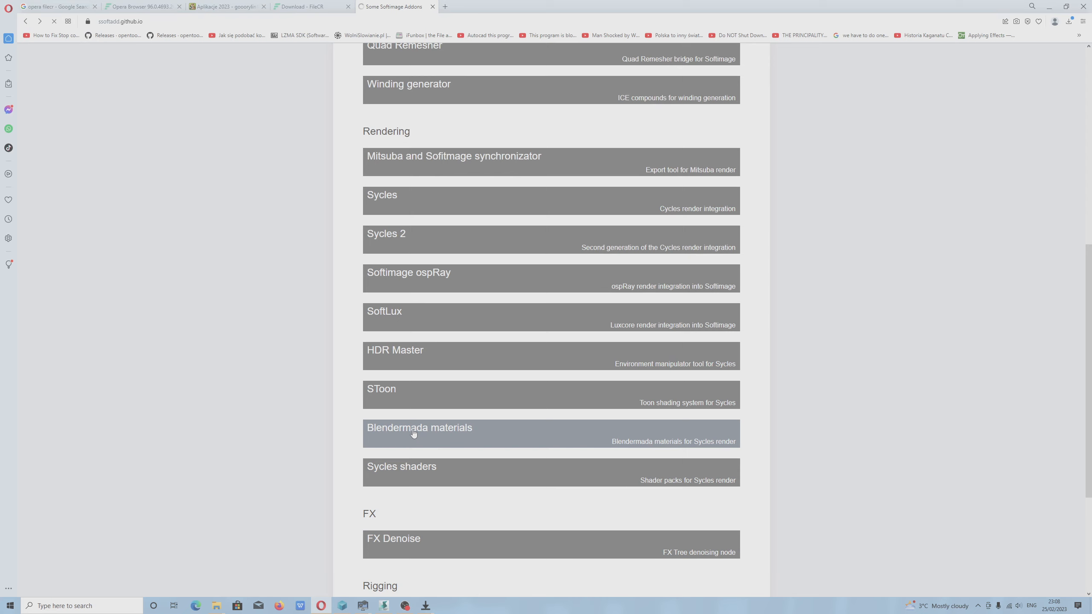
left_click(450, 458)
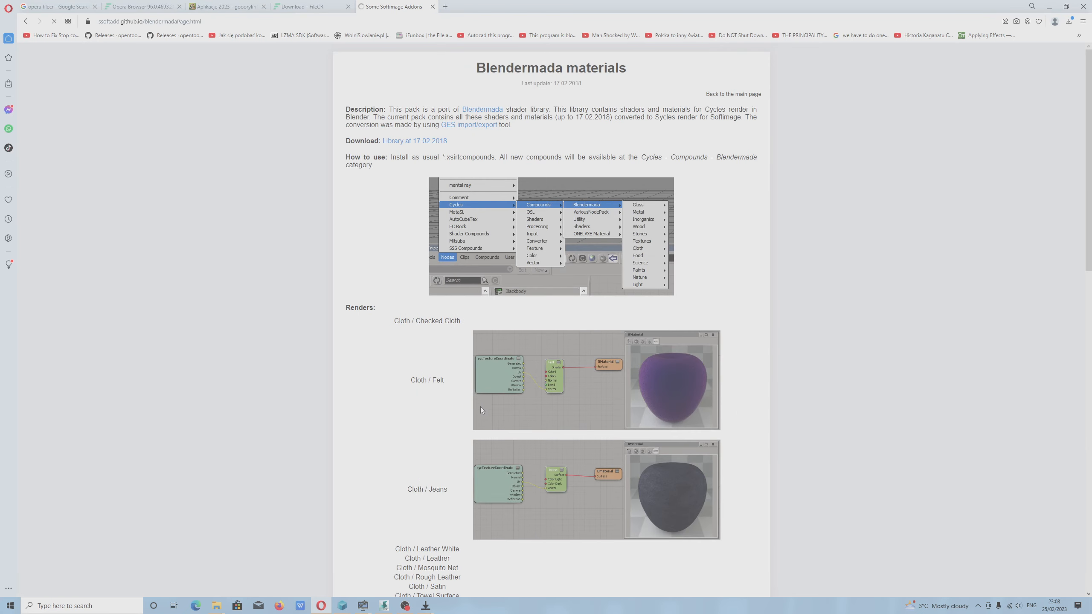
Switch to Softimage and show the Performance settings in the Cycles Renderer Options.
left_click(381, 606)
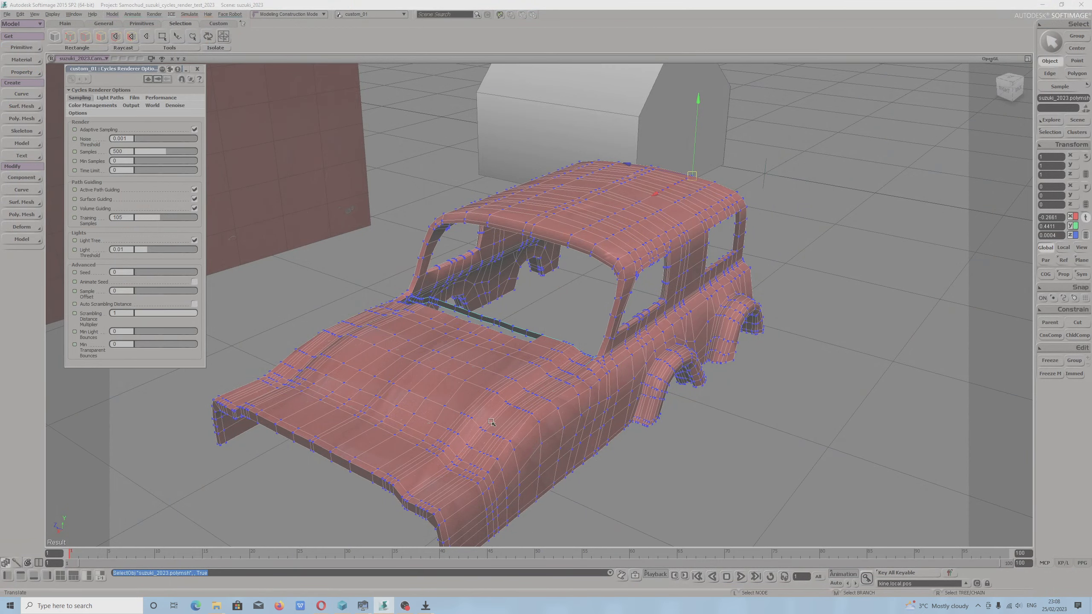
key("s")
left_click_drag(521, 423, 568, 423)
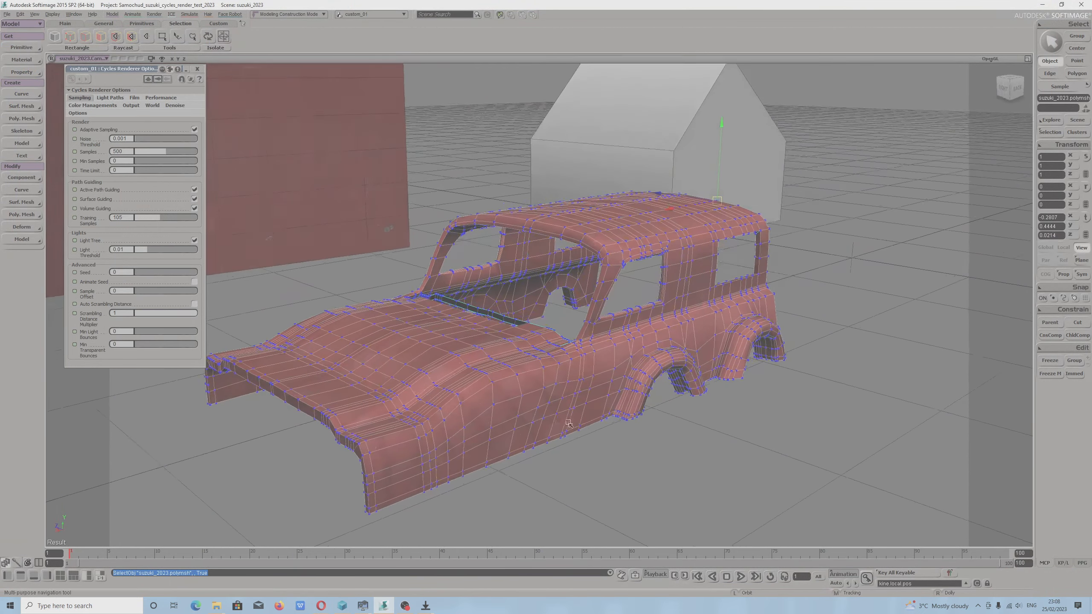
middle_click_drag(573, 404, 536, 443)
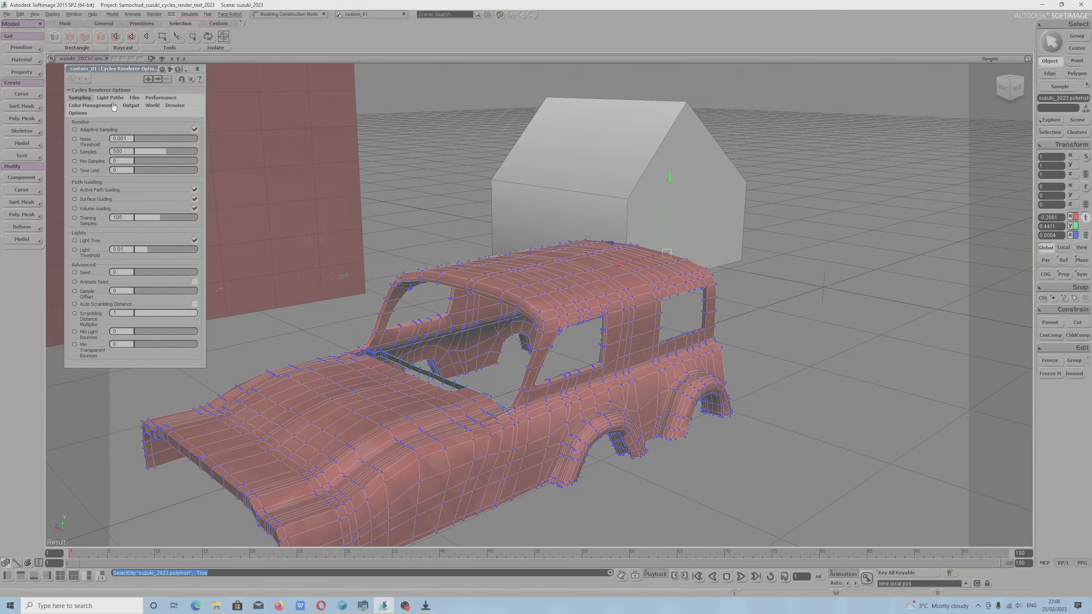
left_click(158, 98)
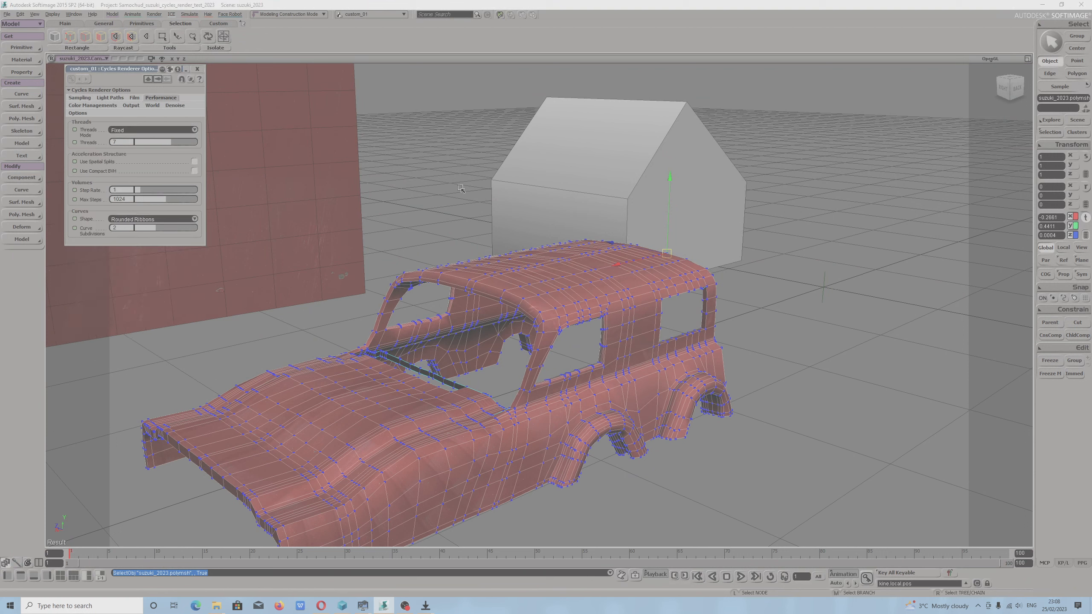
Pick an edge at the back of the hood, then select a polygon on the car body's side between the wheel arches.
left_click_drag(535, 403, 460, 489)
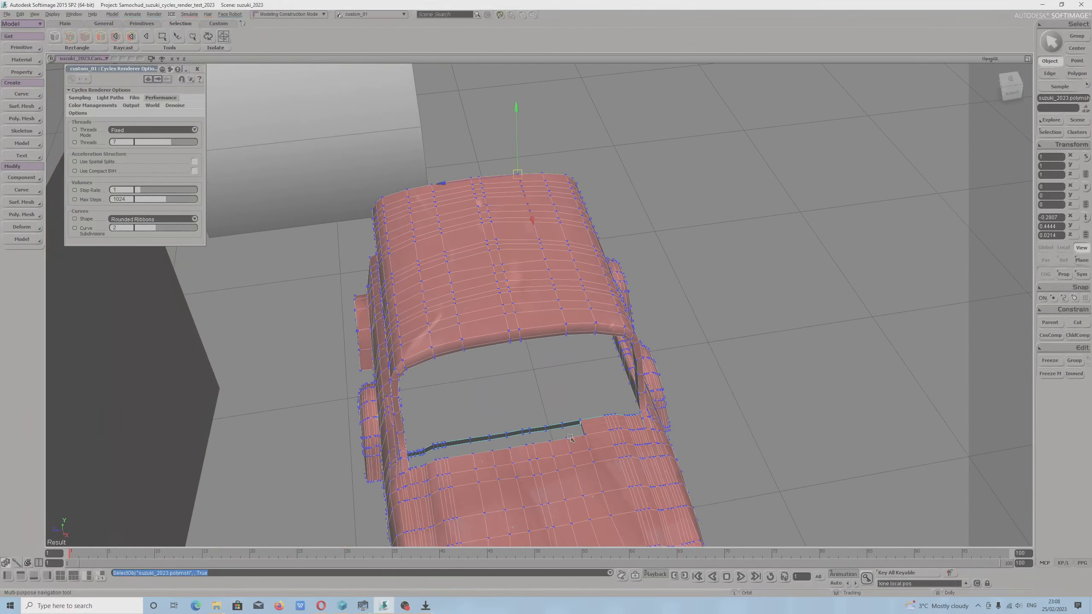
scroll(459, 490, "up", 3)
middle_click_drag(599, 514, 617, 456)
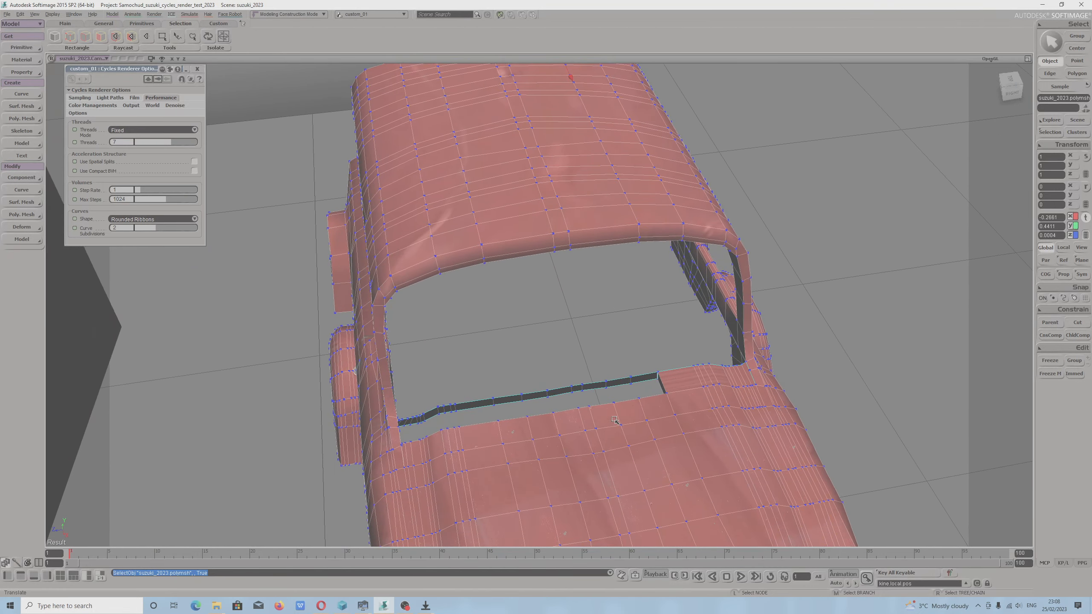
key("m")
left_click(625, 419)
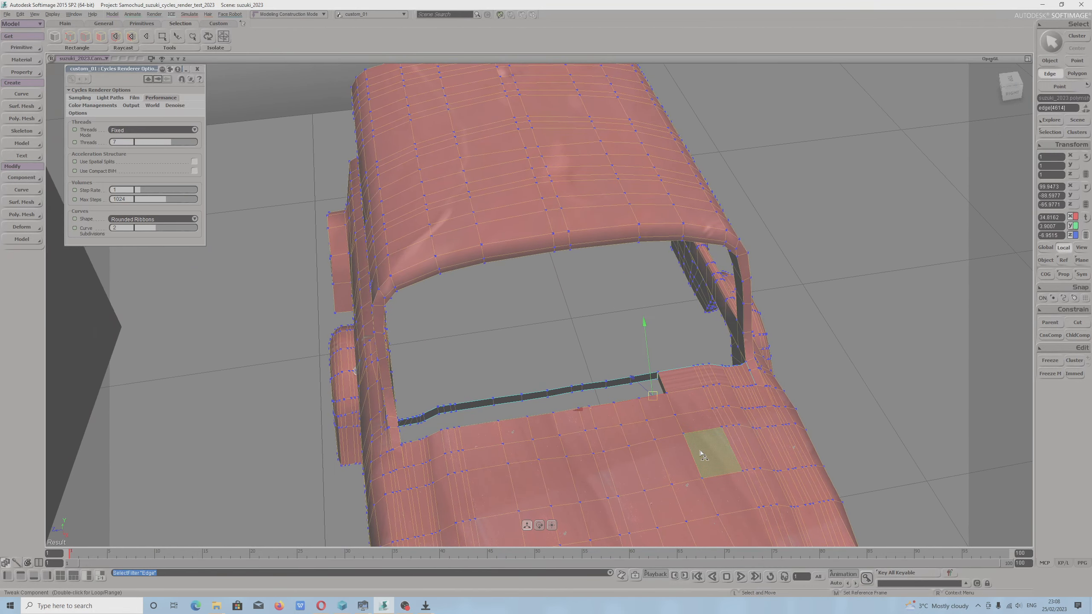
left_click_drag(707, 451, 573, 412)
key("m")
left_click(575, 414)
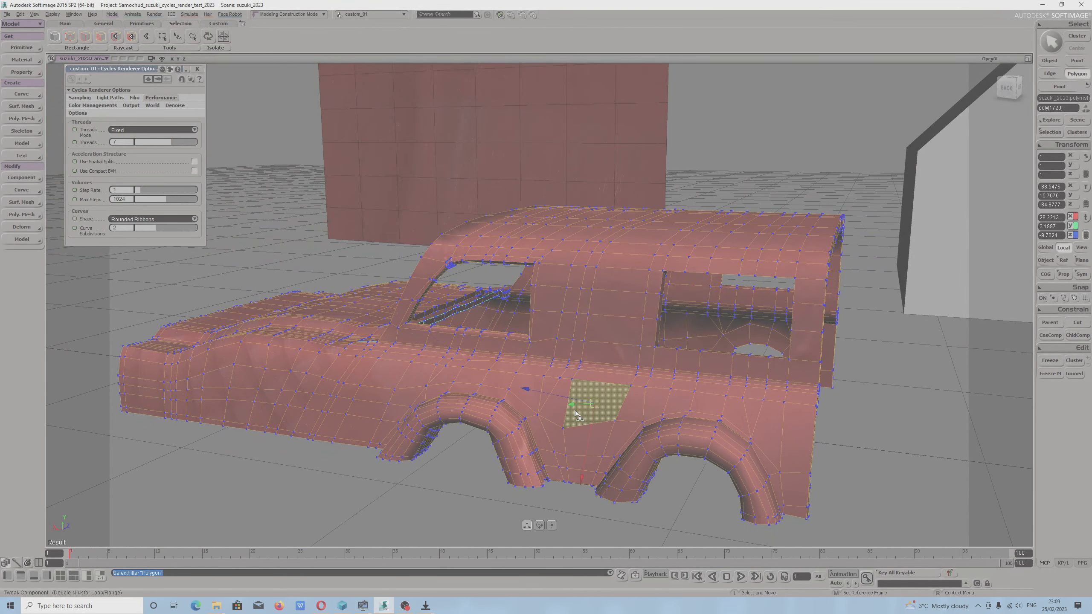
Inspect the car body's Unfold1 property and close its window.
left_click(1048, 133)
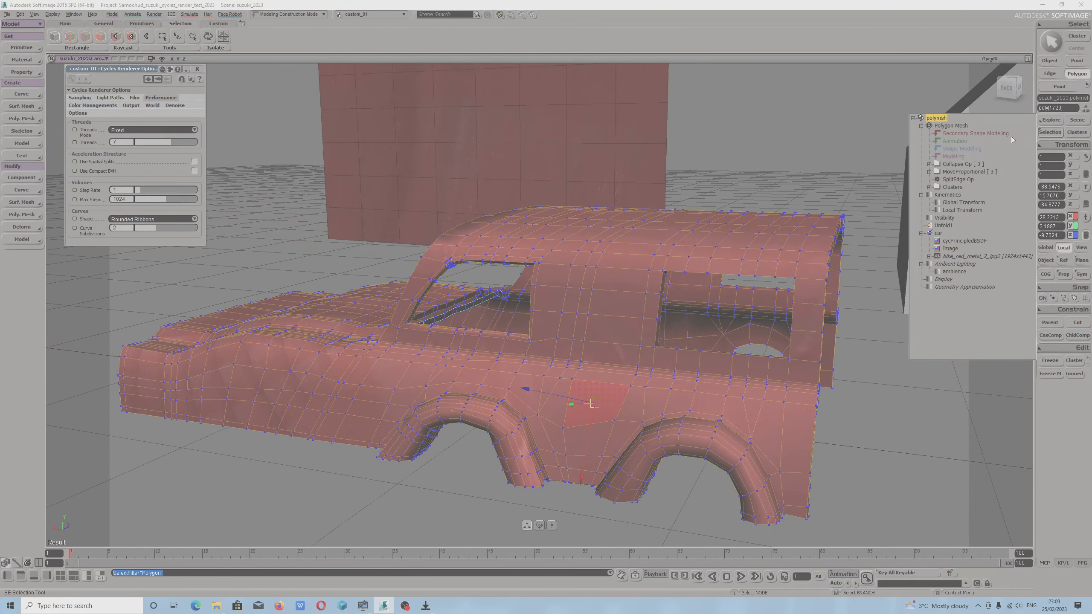
left_click(934, 227)
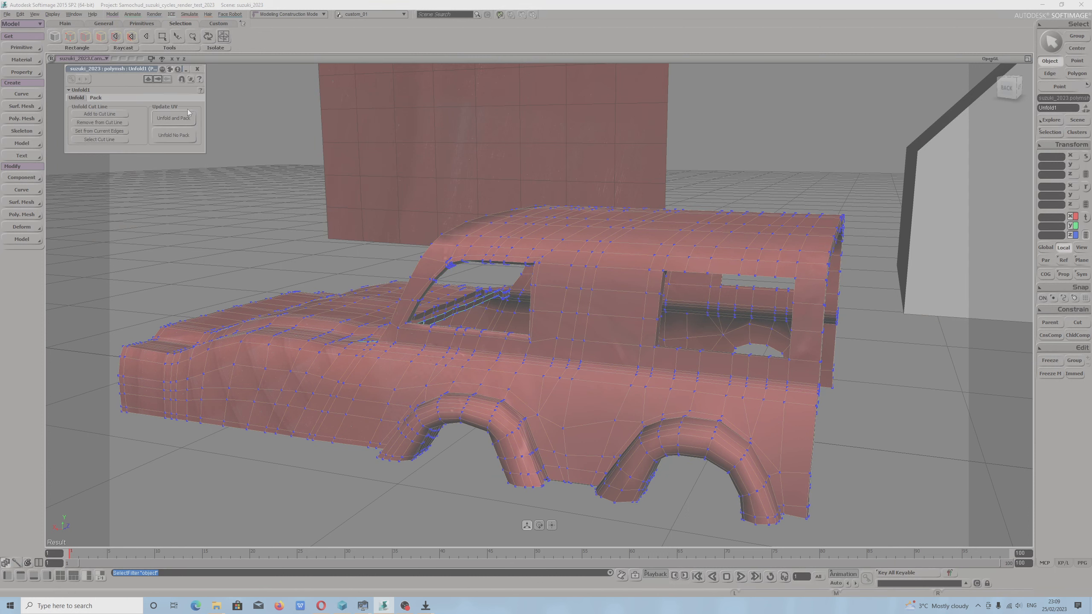
left_click(198, 69)
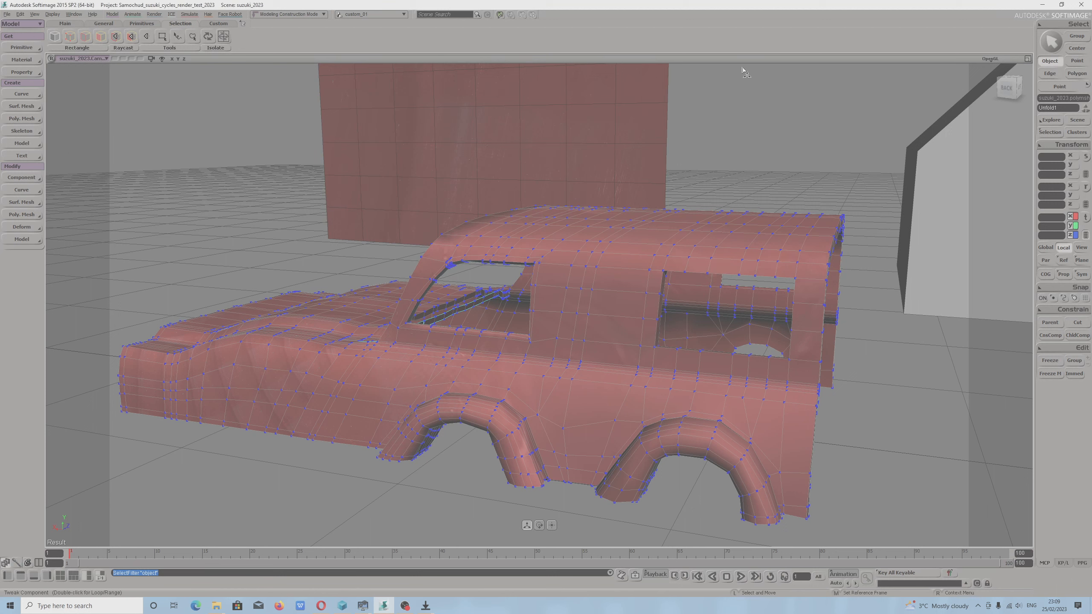
left_click(1049, 133)
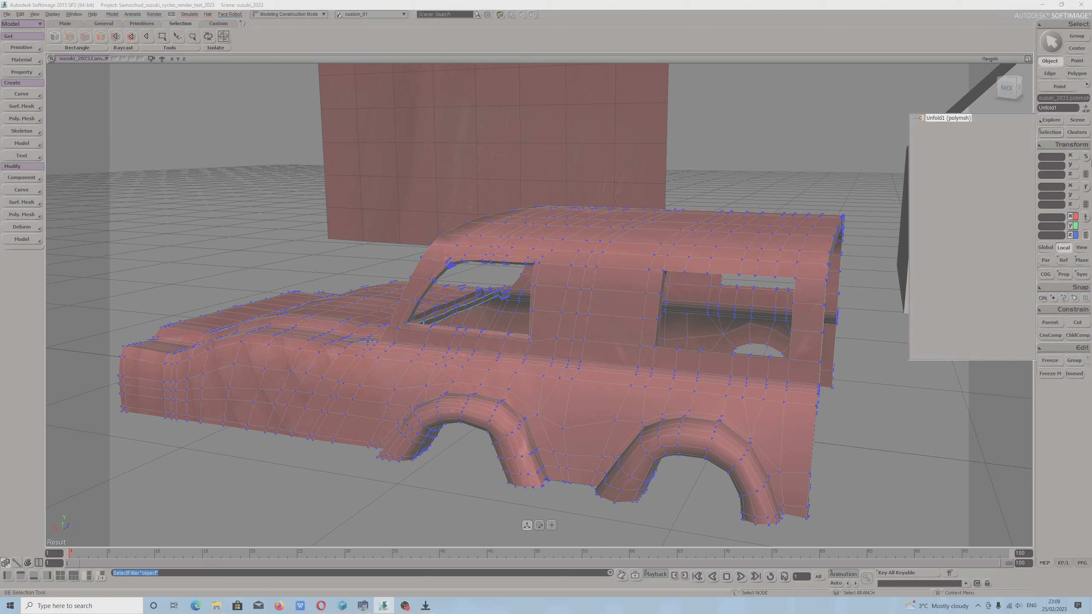
left_click(663, 368)
Select a polygon below the side window and inspect the mesh's New_unwrap, Texture_Coordinates_AUTO and Texture_Coordinates_AUTO1 clusters.
key("m")
left_click(662, 367)
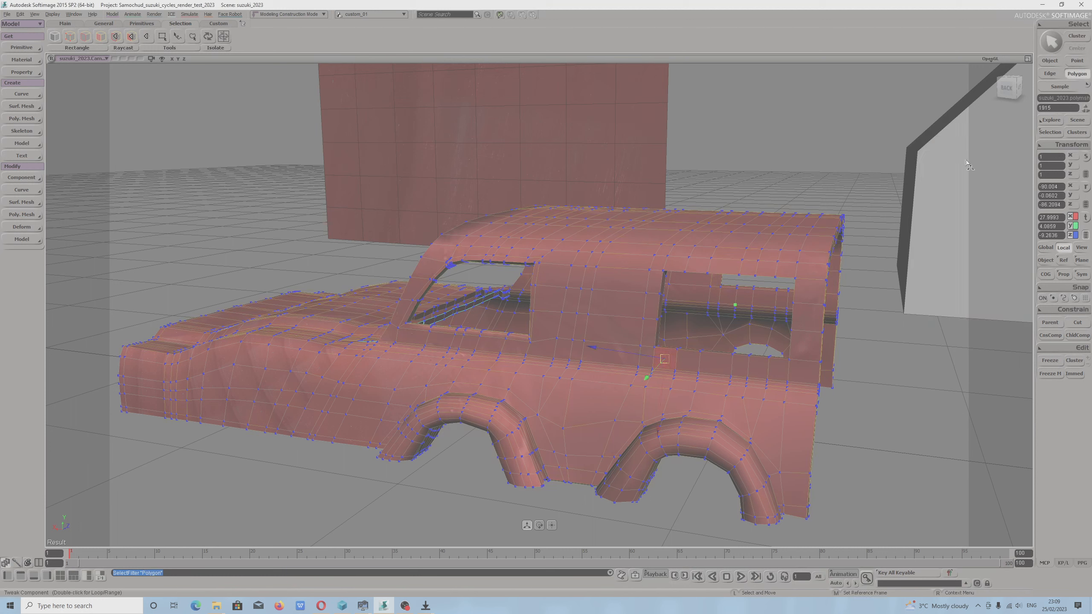
left_click(1040, 135)
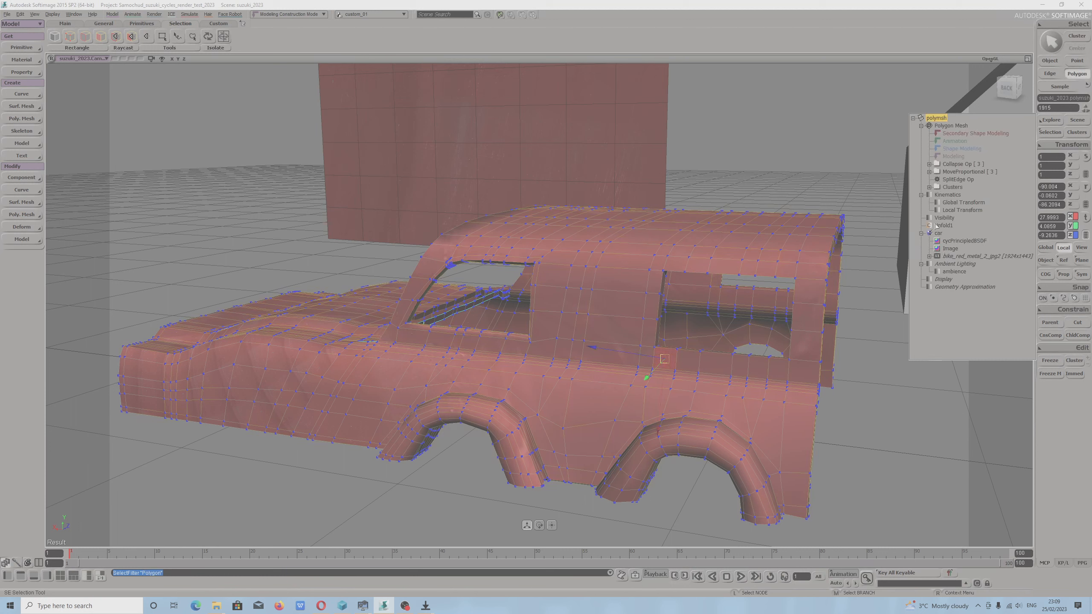
left_click(1076, 133)
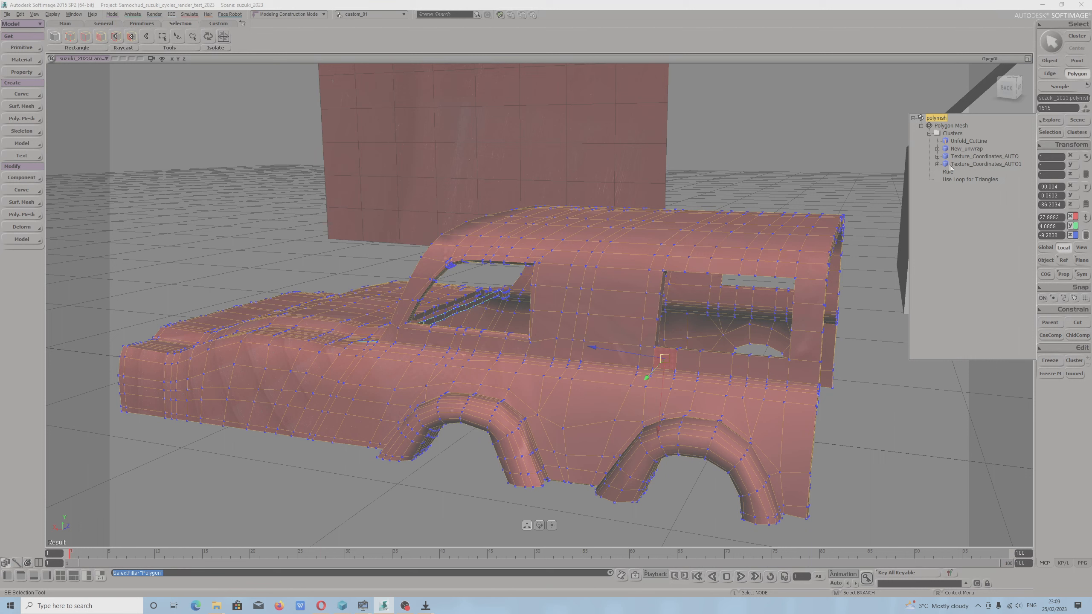
left_click(938, 164)
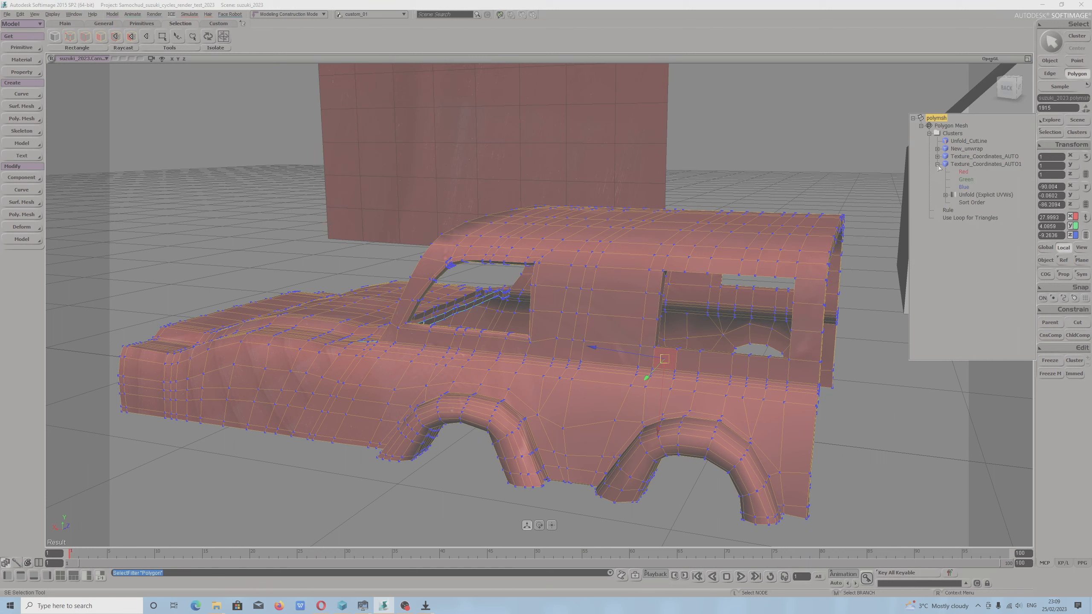
left_click(937, 157)
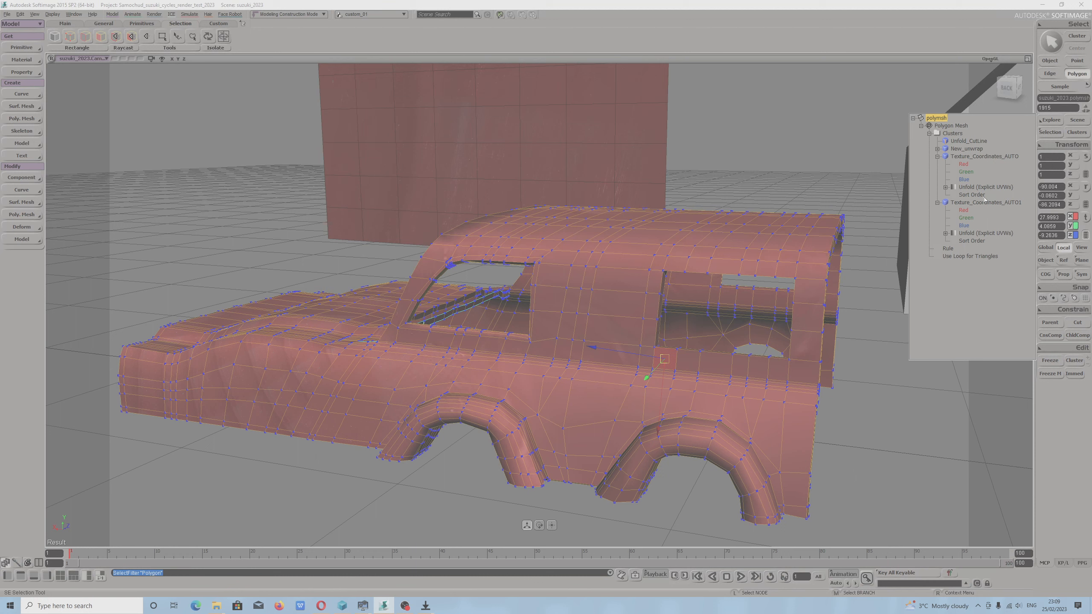
left_click(938, 149)
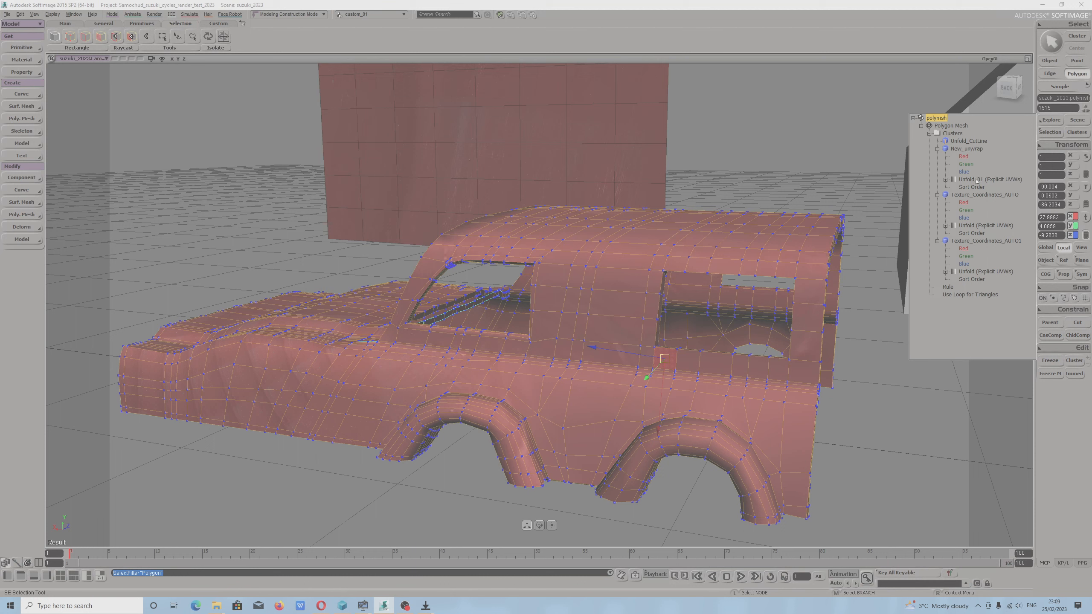
Return the car body to object selection and freeze its operator stack.
left_click(799, 236)
key("e")
left_click(755, 238)
right_click_drag(666, 244, 705, 257)
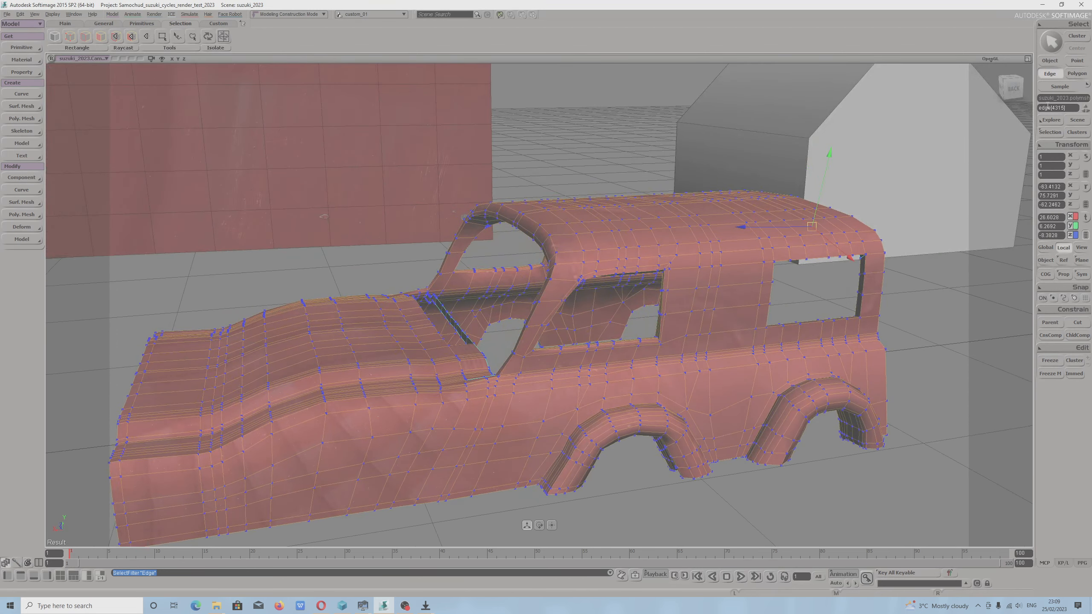
left_click(1049, 61)
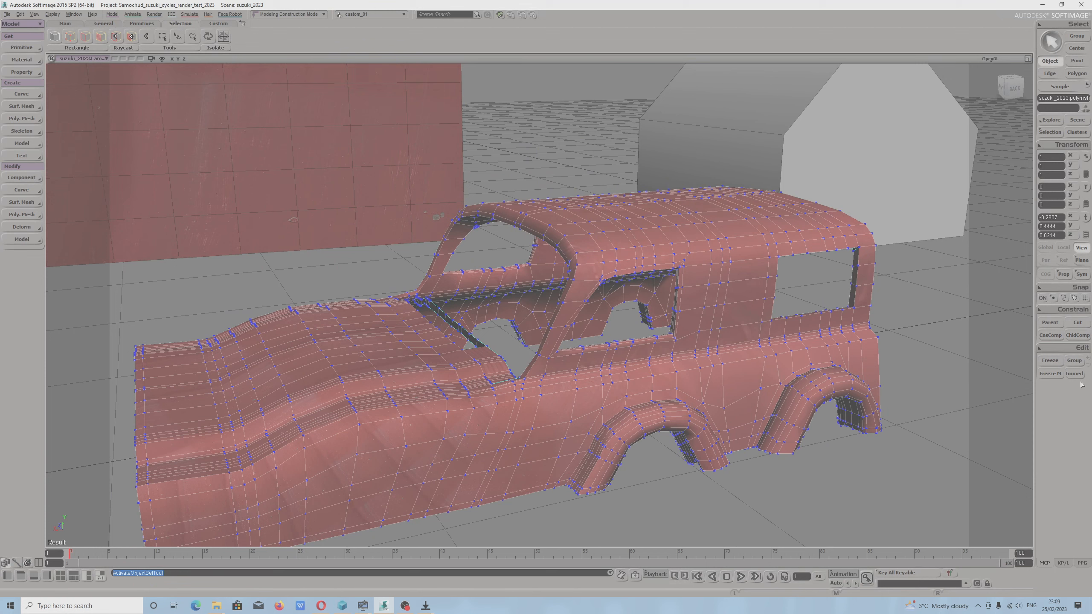
left_click(1058, 362)
Examine the car body's clusters again and expand New_unwrap.
left_click(1069, 135)
left_click(937, 149)
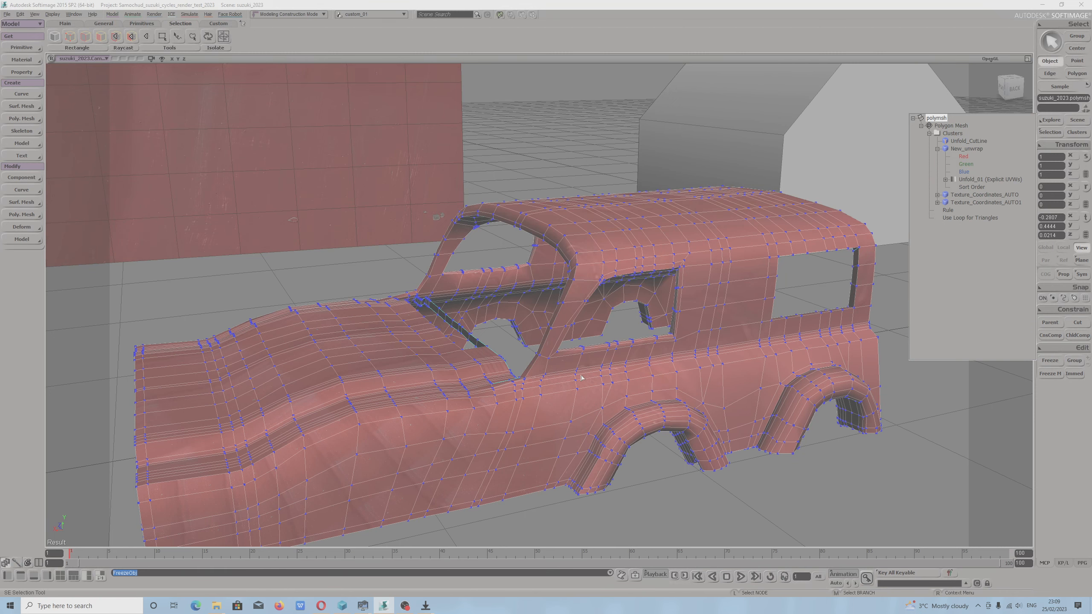
key("s")
left_click_drag(578, 435, 458, 409)
Switch to the This PC window in File Explorer, open drive Teczka 2022 (E:) and move the window off the car's hood.
mouse_move(222, 608)
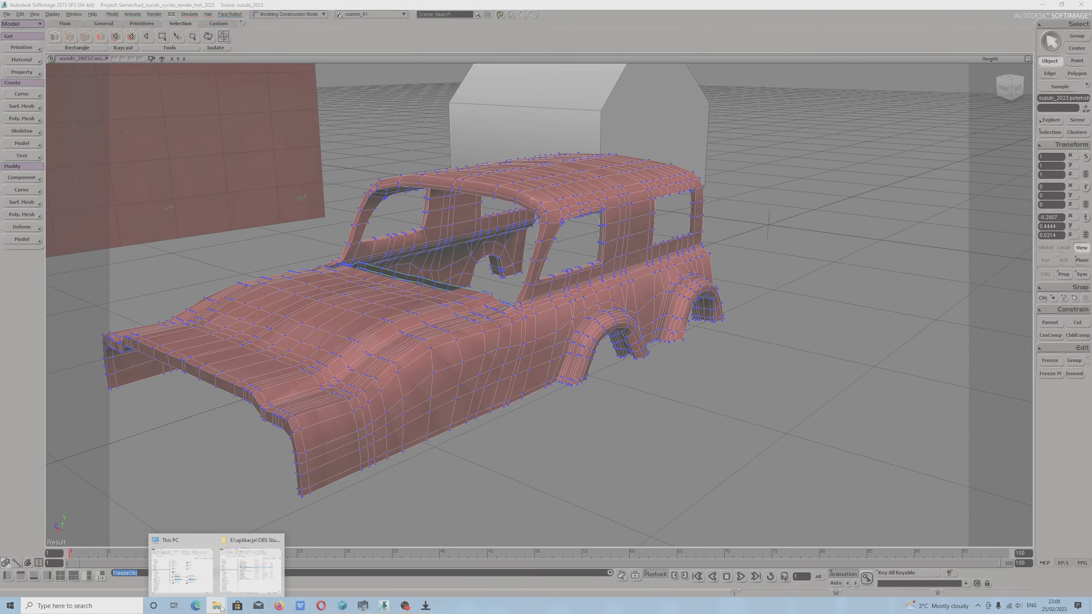
left_click(185, 570)
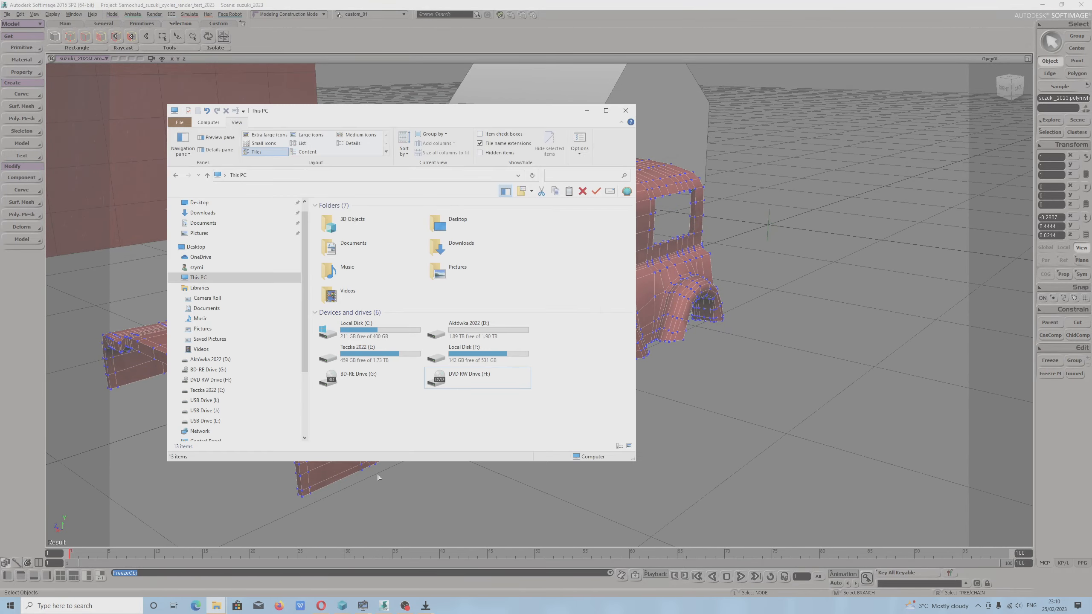
double_click(384, 359)
scroll(389, 364, "down", 1)
scroll(392, 365, "down", 20)
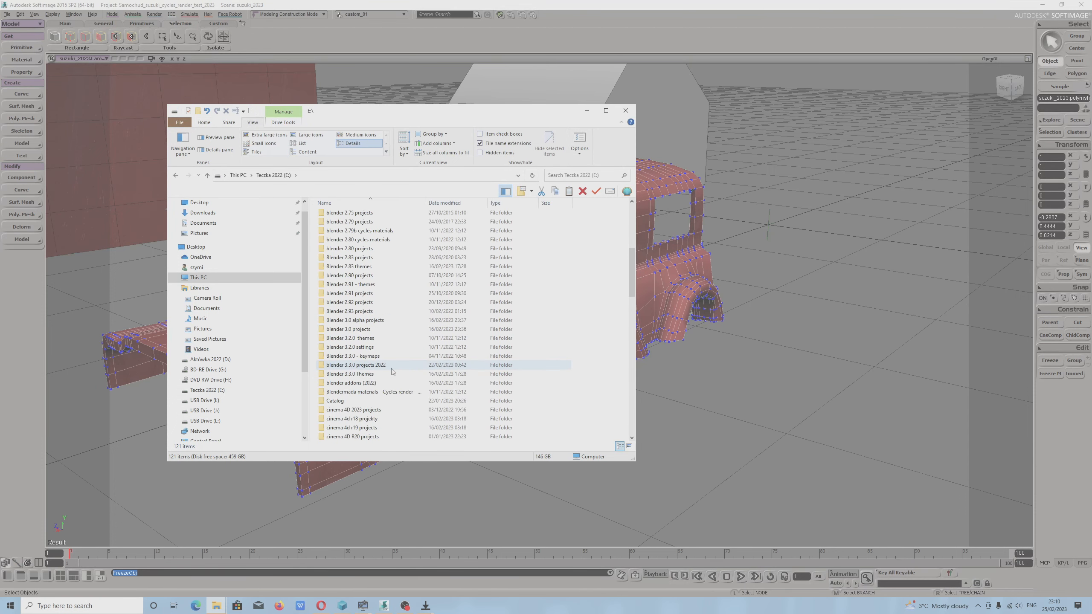
left_click_drag(447, 113, 727, 156)
scroll(624, 336, "down", 5)
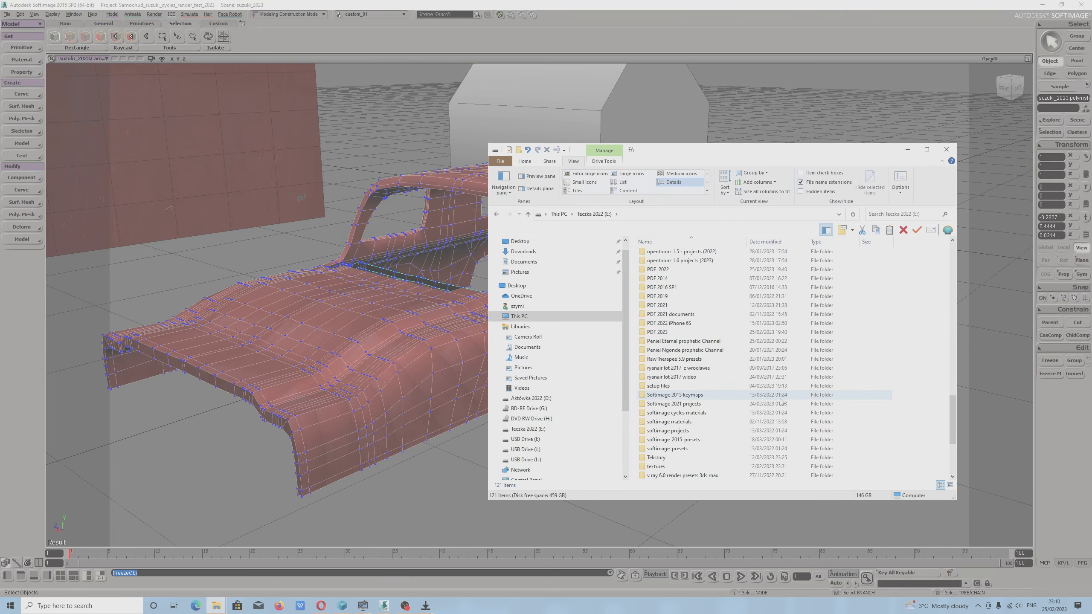
Open Softimage 2021 projects and go to the Render_Pictures folder inside its softimage 2021 project.
double_click(679, 403)
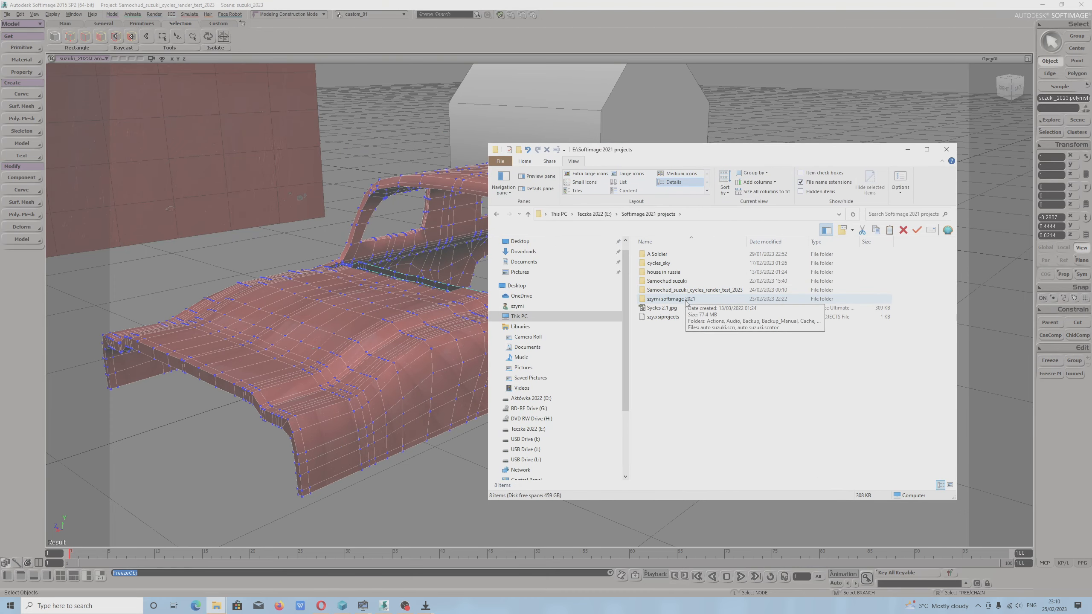
double_click(685, 302)
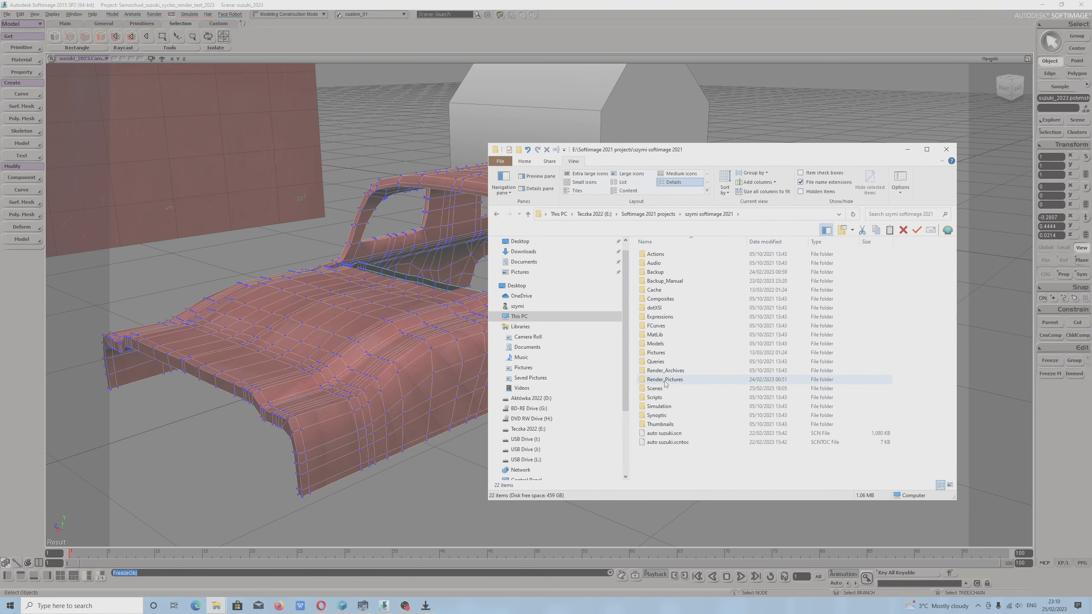
double_click(666, 382)
View the render Default_Pass_Main.1.jpg in a maximized ACDSee window, then close the viewer.
left_click(709, 275)
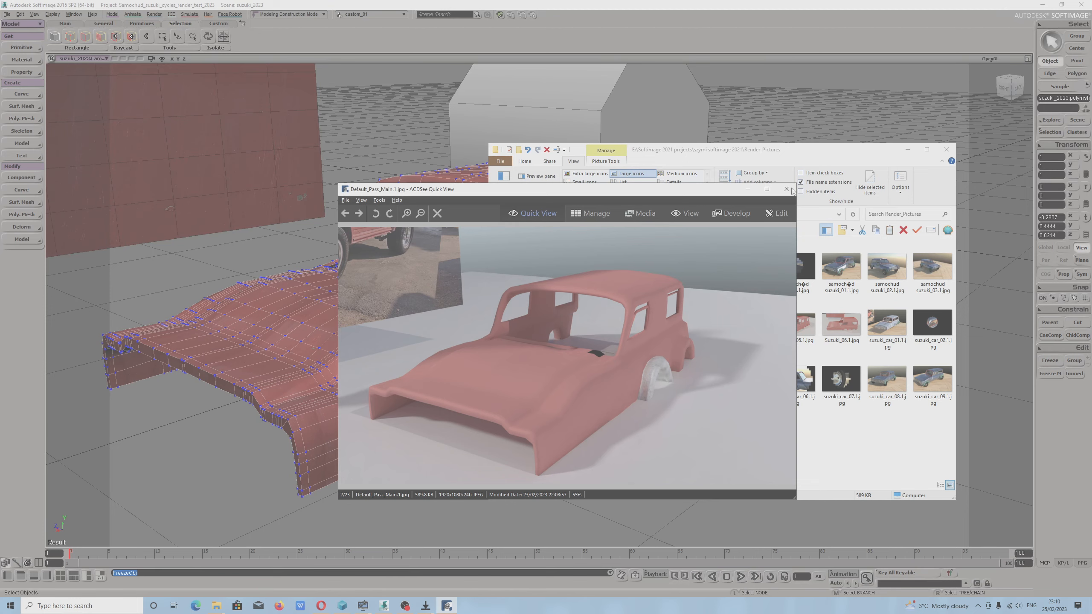
left_click(766, 189)
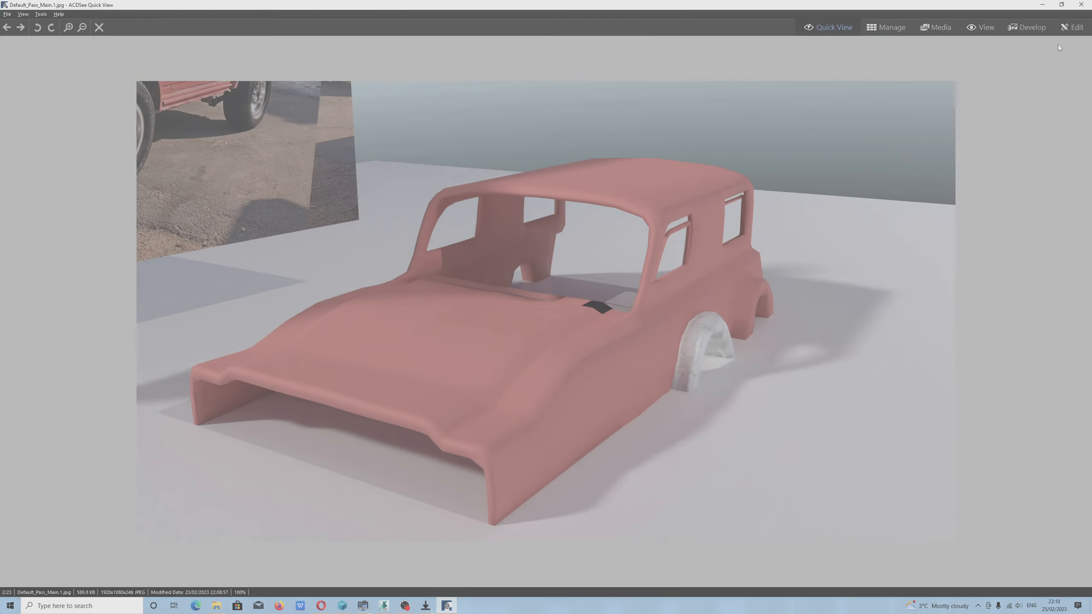
left_click(1081, 4)
View the finished Suzuki car renders numbered 01.1 and 02.1 one after the other, closing the viewer after each.
double_click(842, 269)
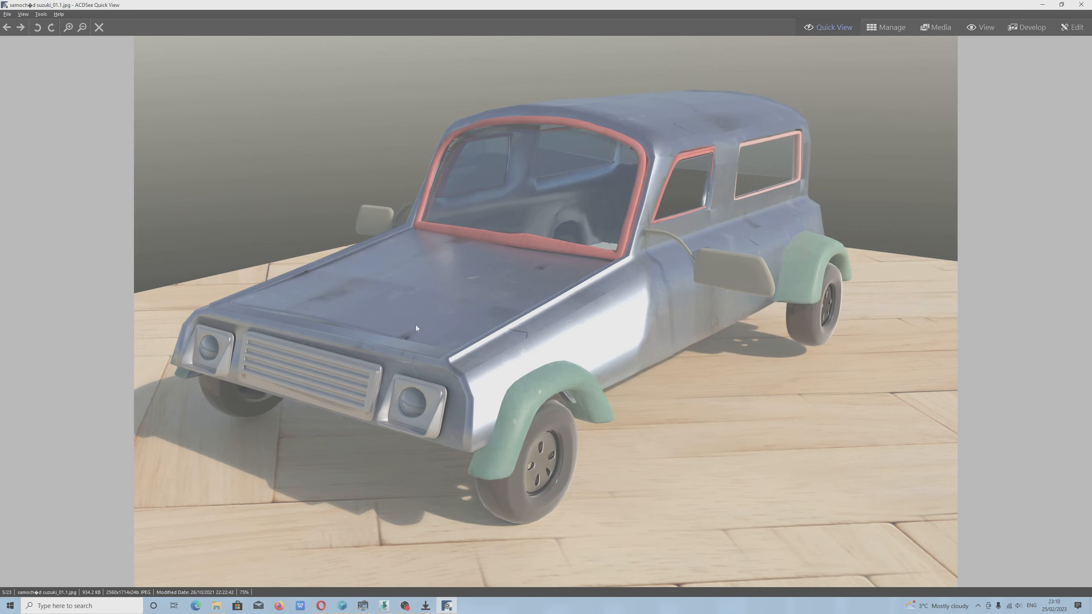
left_click(1080, 5)
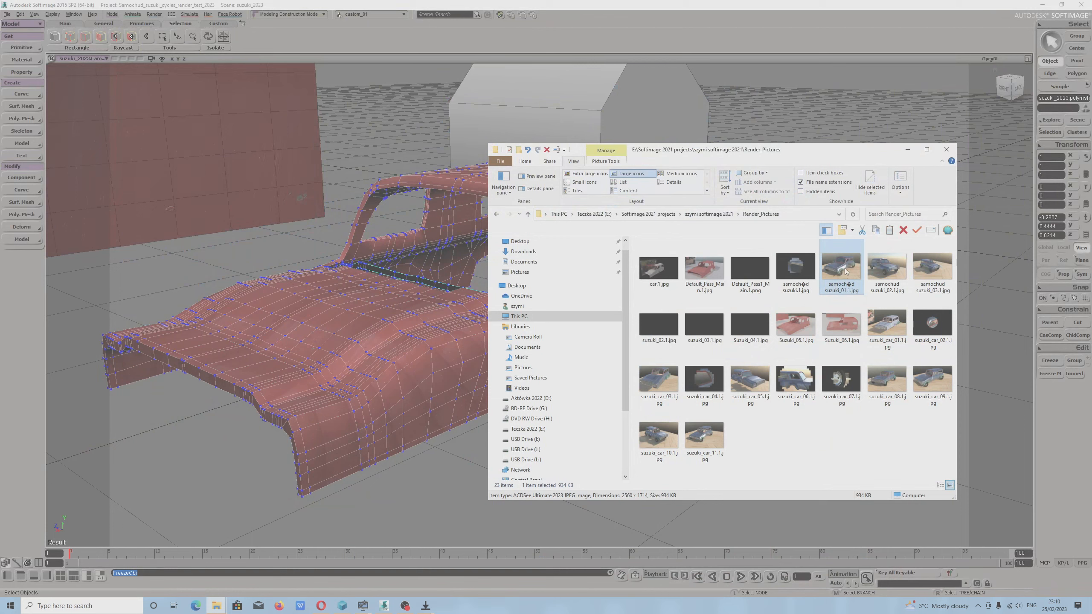
double_click(885, 277)
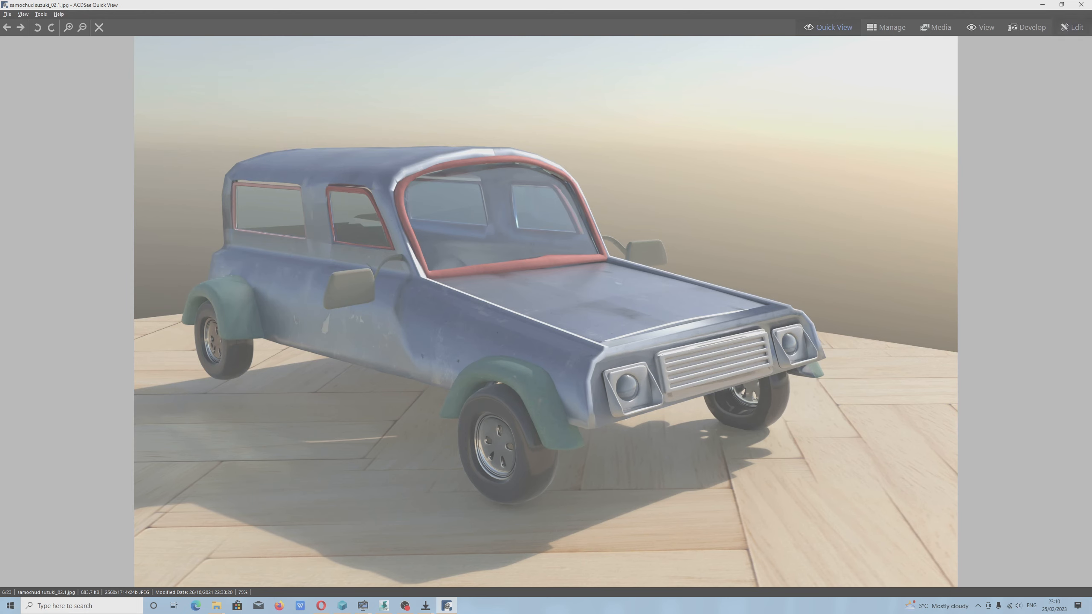
left_click(1080, 4)
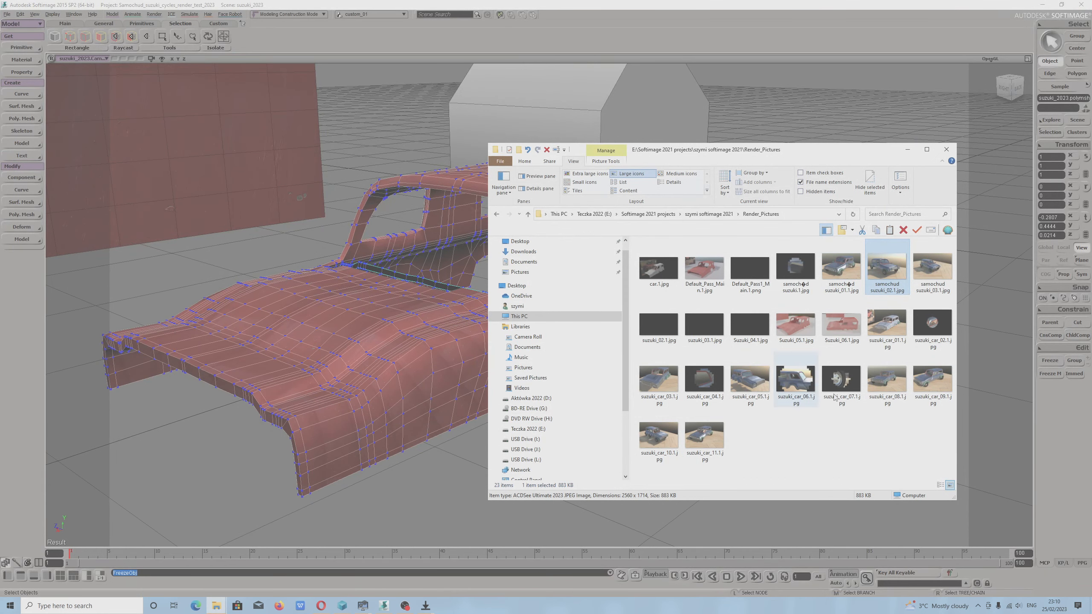
View the car body renders Suzuki_05.1.jpg and Suzuki_06.1.jpg and close the viewer.
double_click(790, 330)
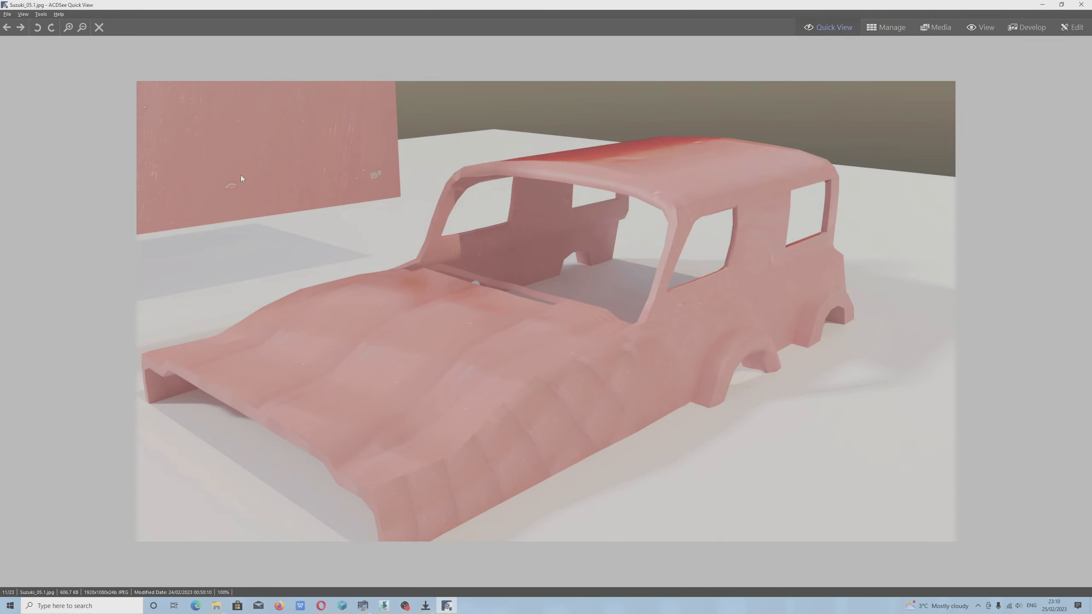
left_click(23, 30)
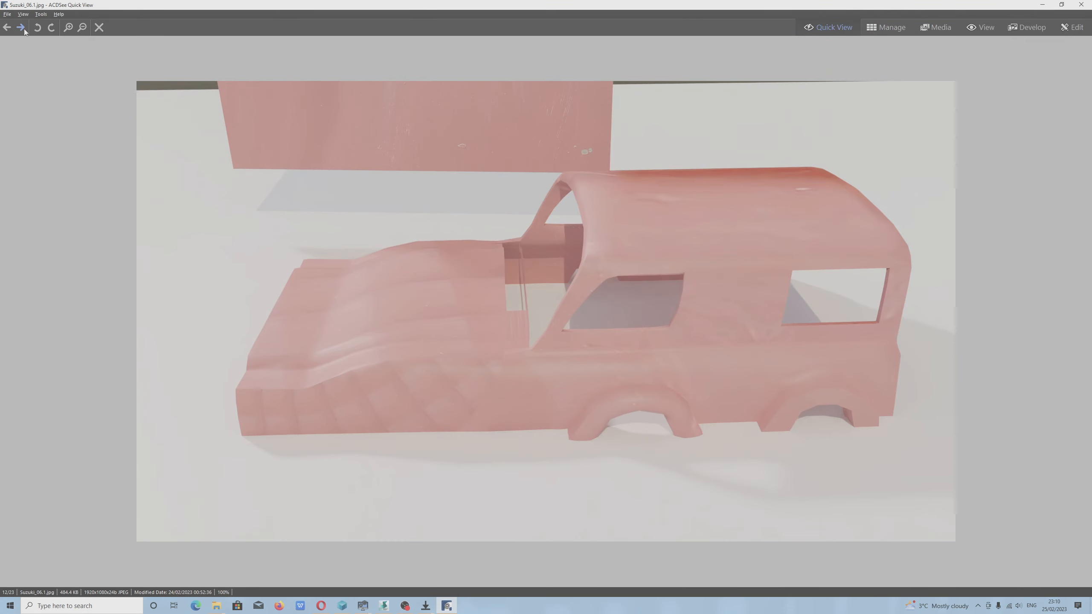
left_click(1081, 5)
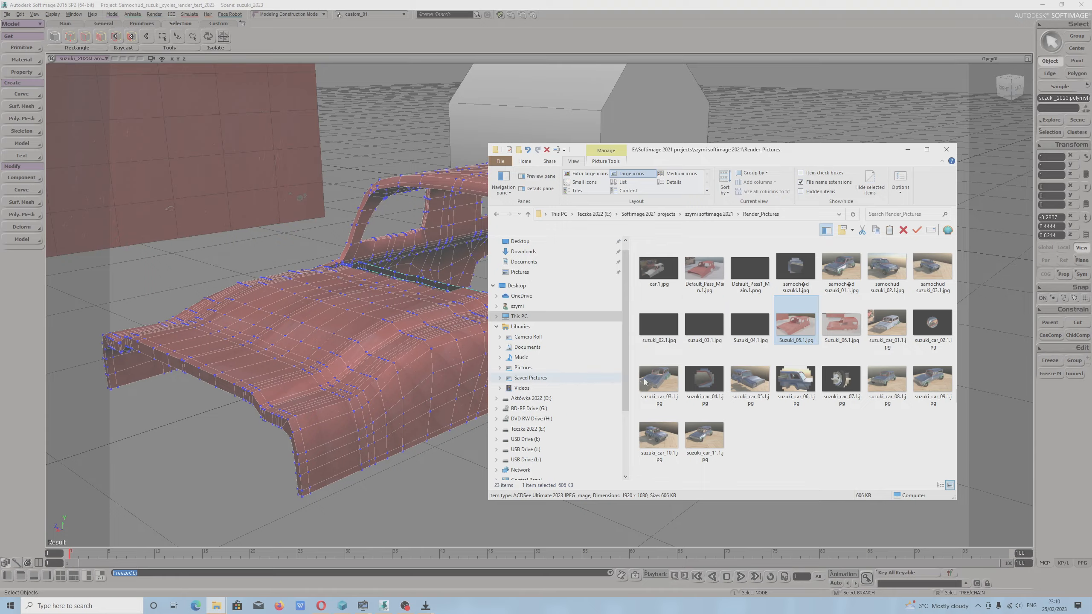
Return to Softimage to view the car body from a front three-quarter angle, and bring up the OBS window.
left_click(362, 345)
key("s")
left_click_drag(363, 345, 494, 384)
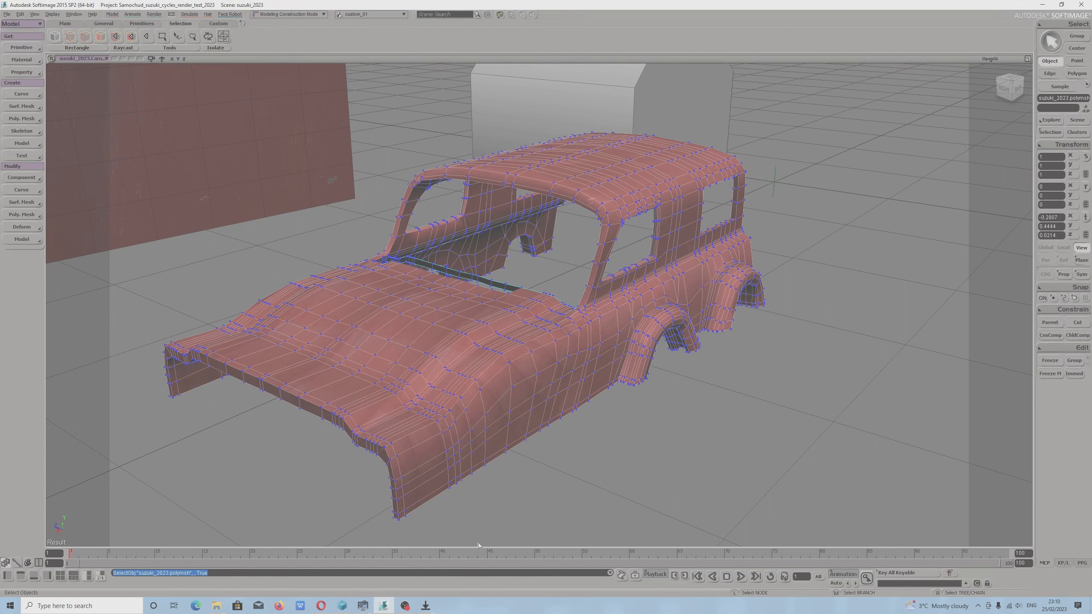
left_click(406, 605)
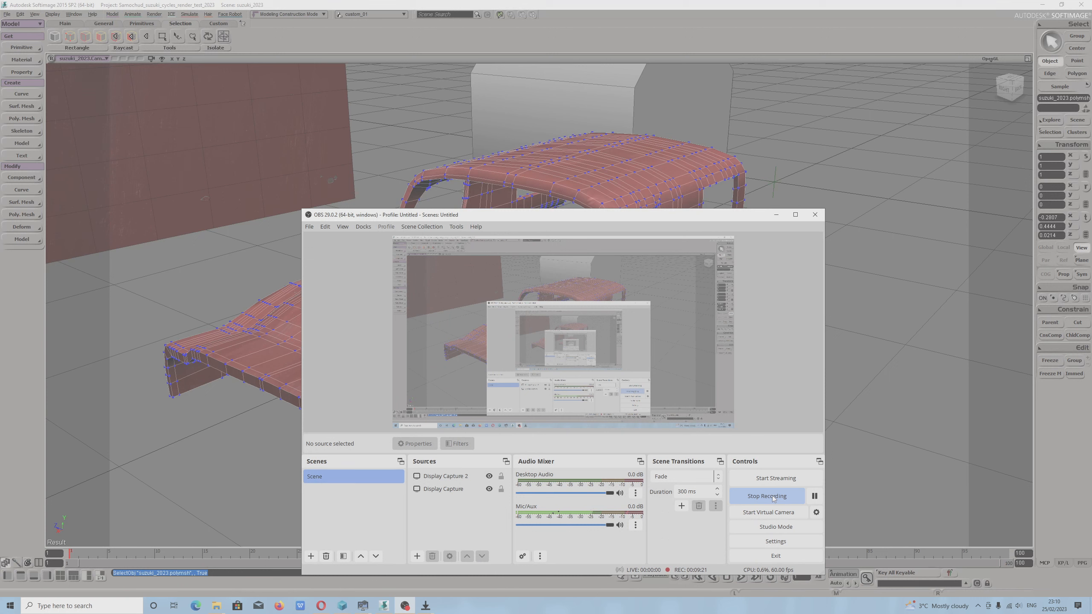